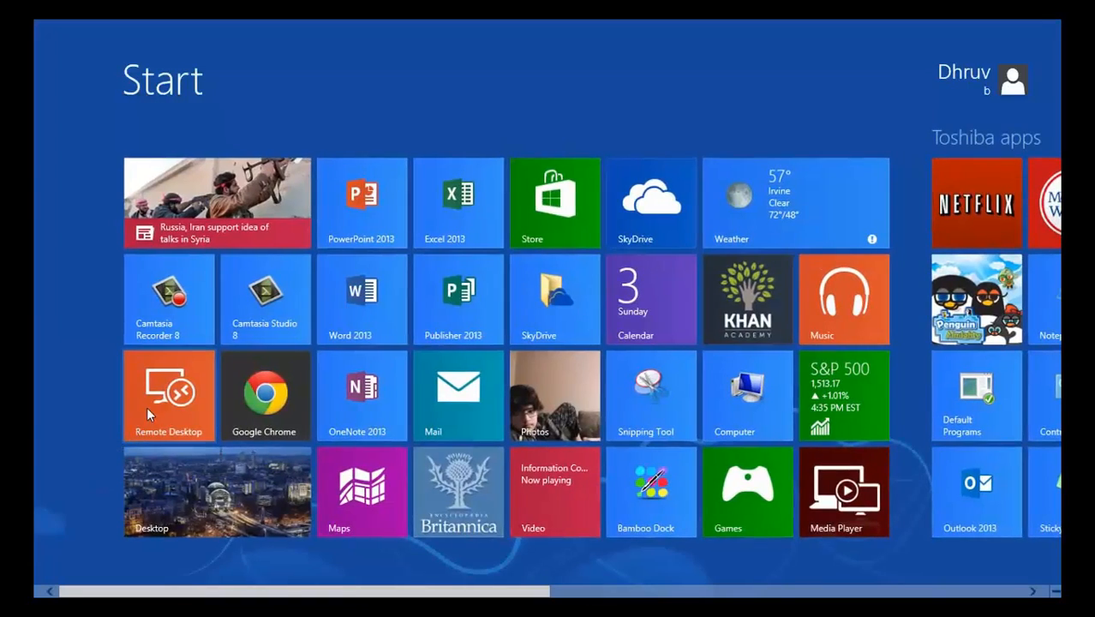
Step: Switch to the igusbobi remote desktop session and launch SAP HANA Studio there
{"action": "left_click", "coordinate": [157, 402]}
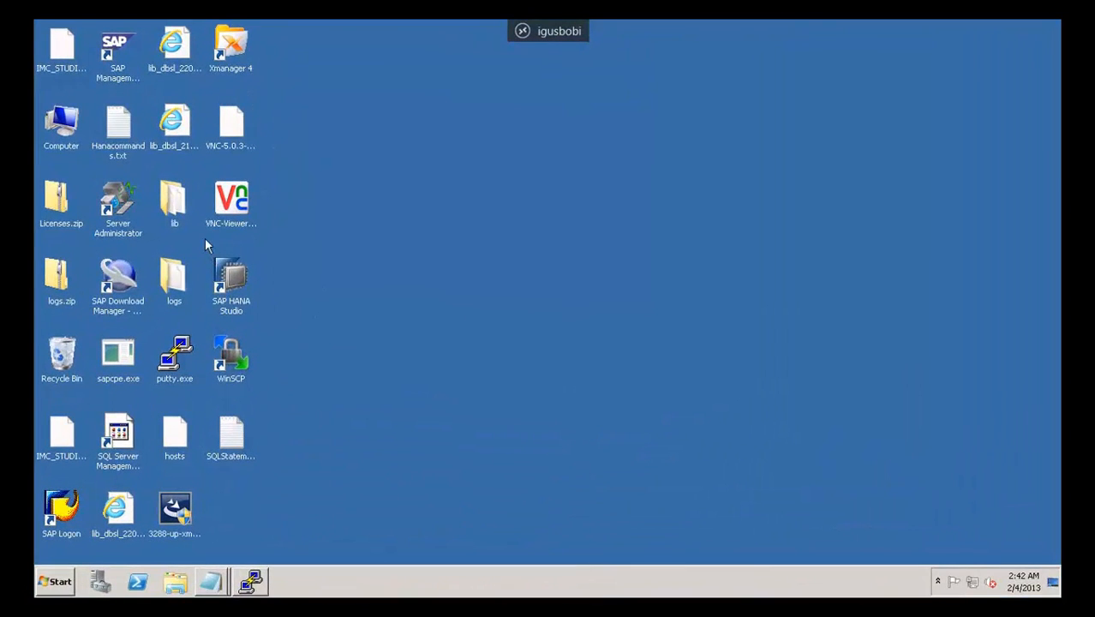
{"action": "double_click", "coordinate": [231, 276]}
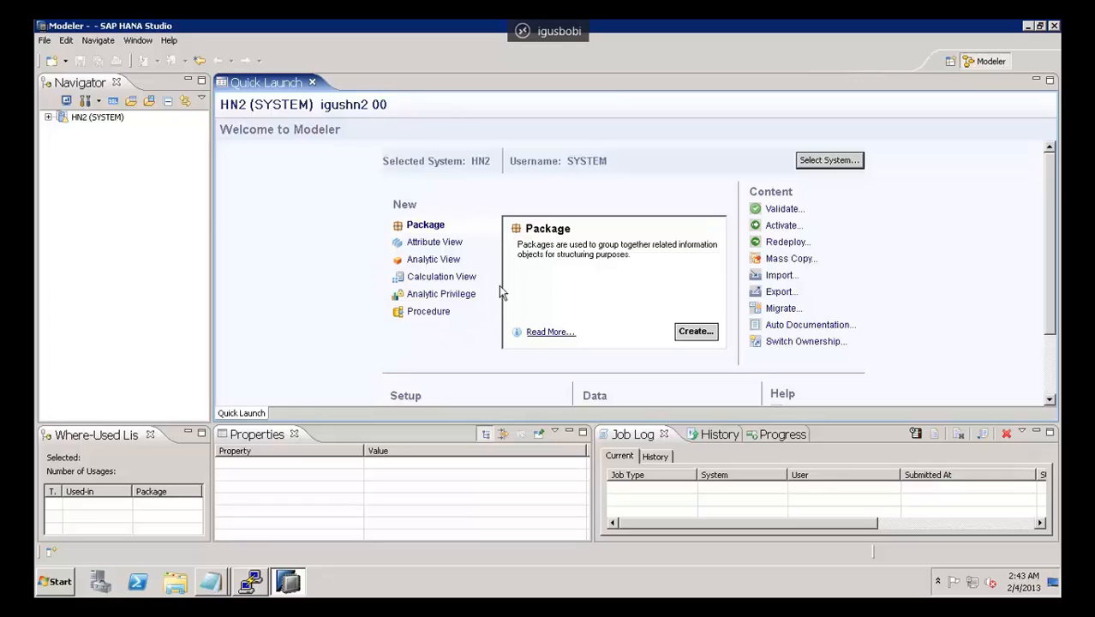
Step: Review the Quick Launch descriptions from Attribute View through Procedure, and look over the Setup, Data and Help sections
{"action": "left_click", "coordinate": [447, 245]}
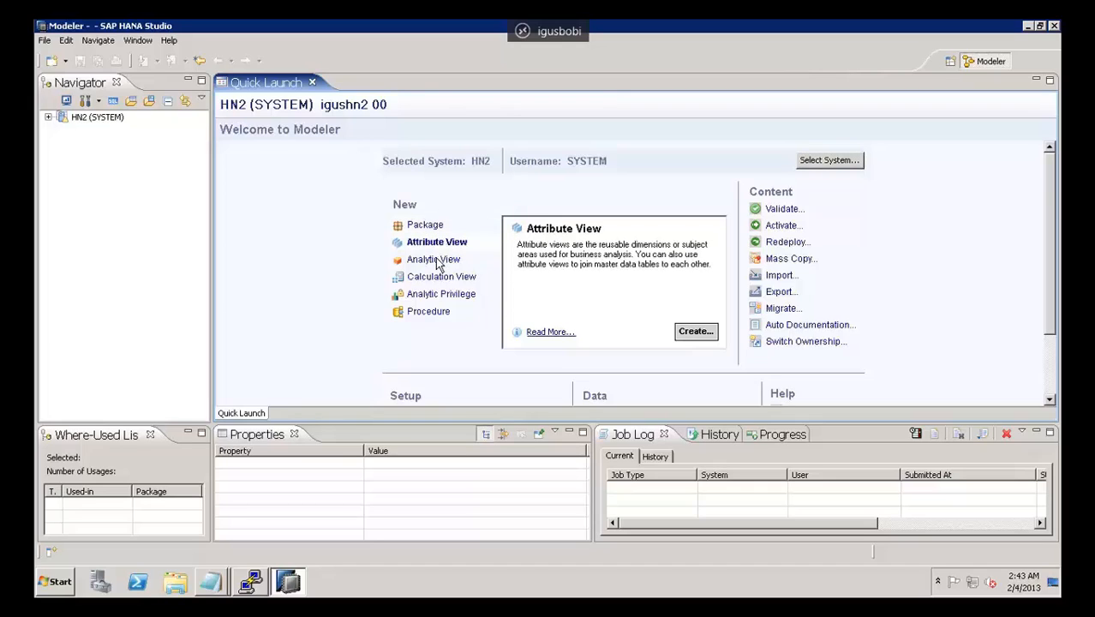
{"action": "left_click", "coordinate": [438, 262]}
{"action": "left_click", "coordinate": [439, 280]}
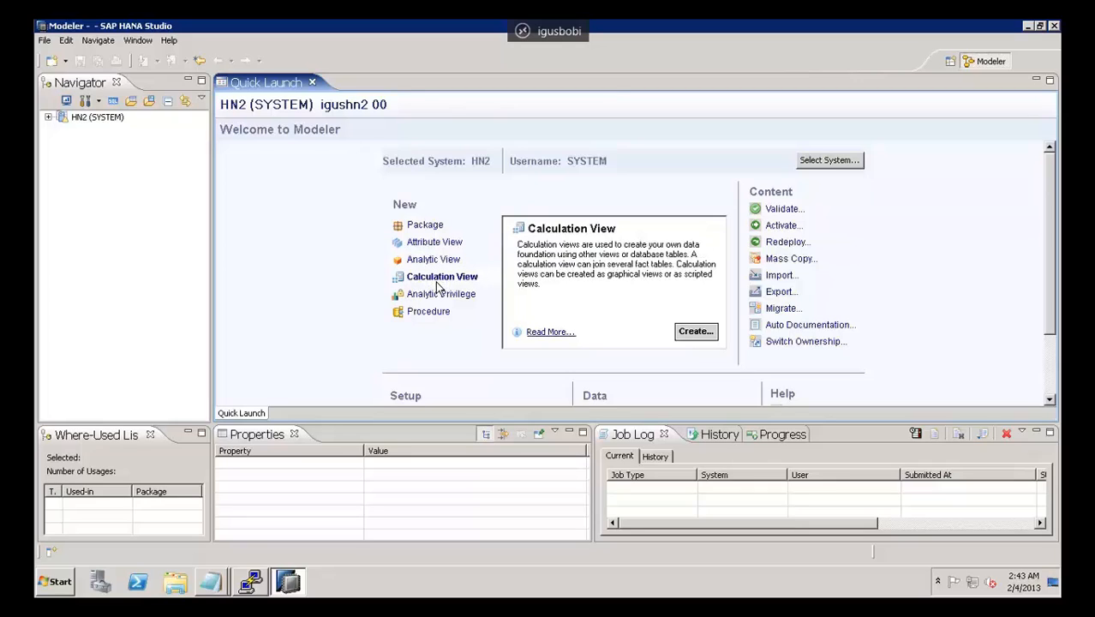
{"action": "left_click", "coordinate": [428, 296]}
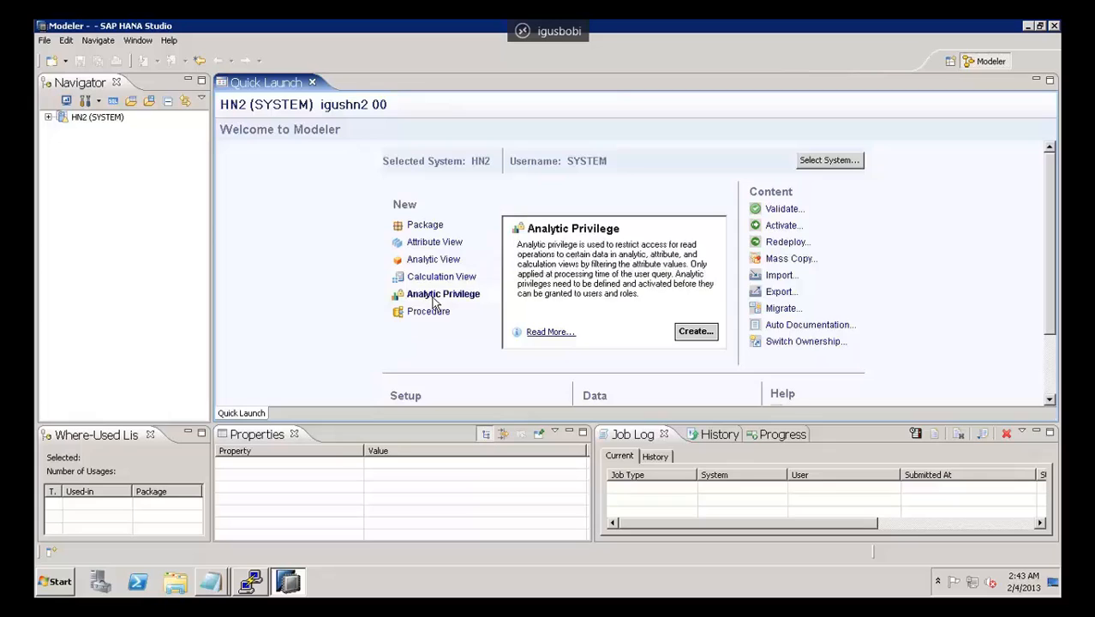
{"action": "left_click", "coordinate": [433, 312]}
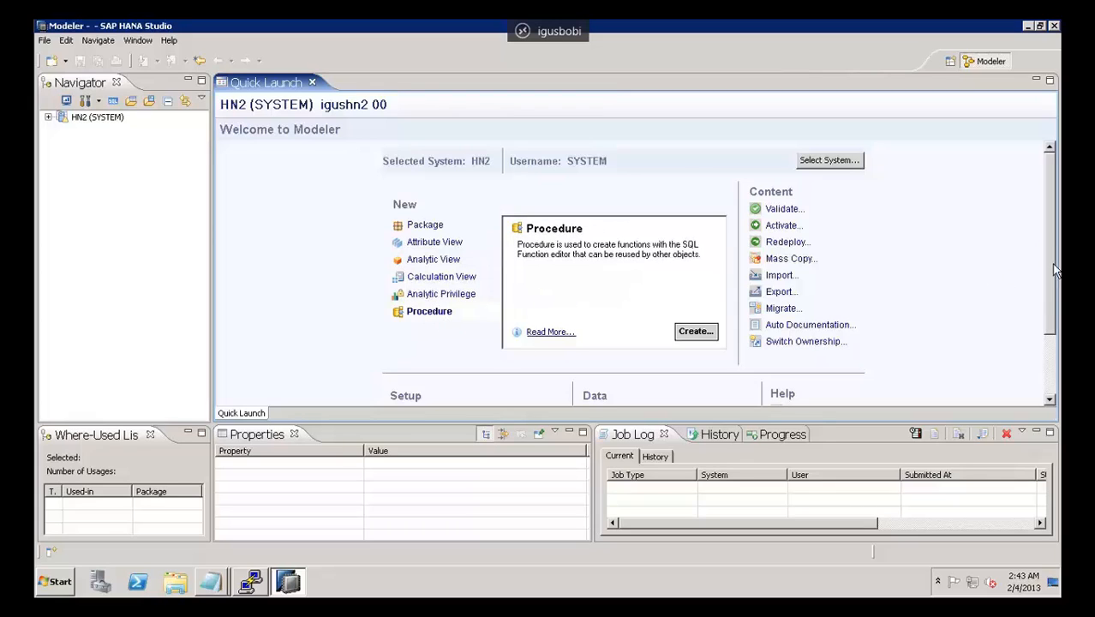
{"action": "left_click_drag", "start_coordinate": [1053, 271], "coordinate": [1059, 343]}
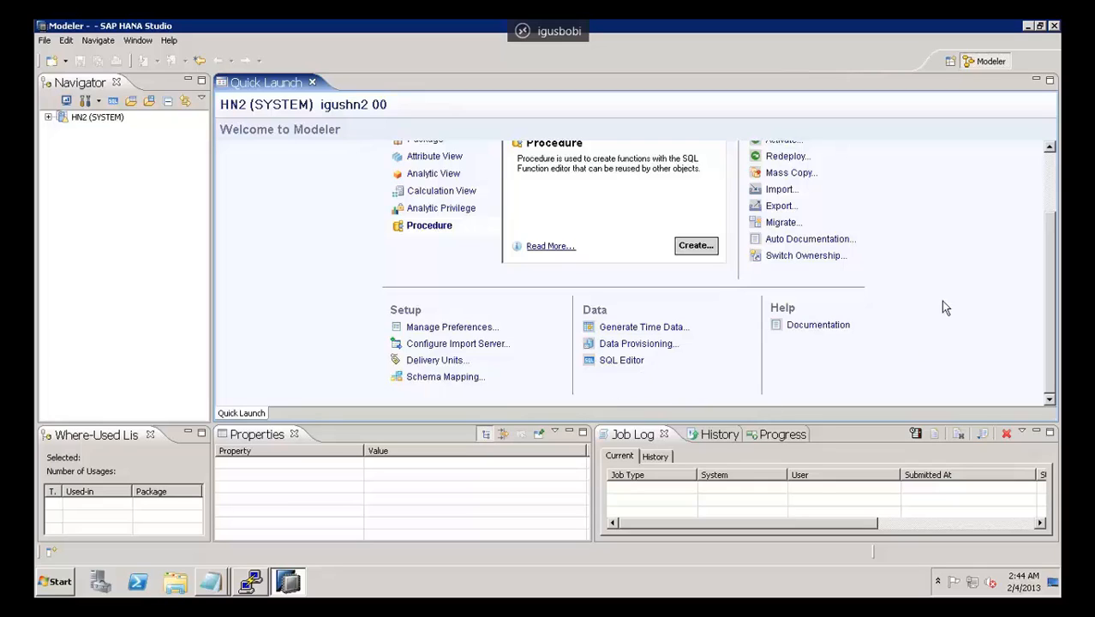
{"action": "scroll", "coordinate": [943, 298], "scroll_direction": "up", "scroll_amount": 1}
{"action": "scroll", "coordinate": [1046, 200], "scroll_direction": "up", "scroll_amount": 1}
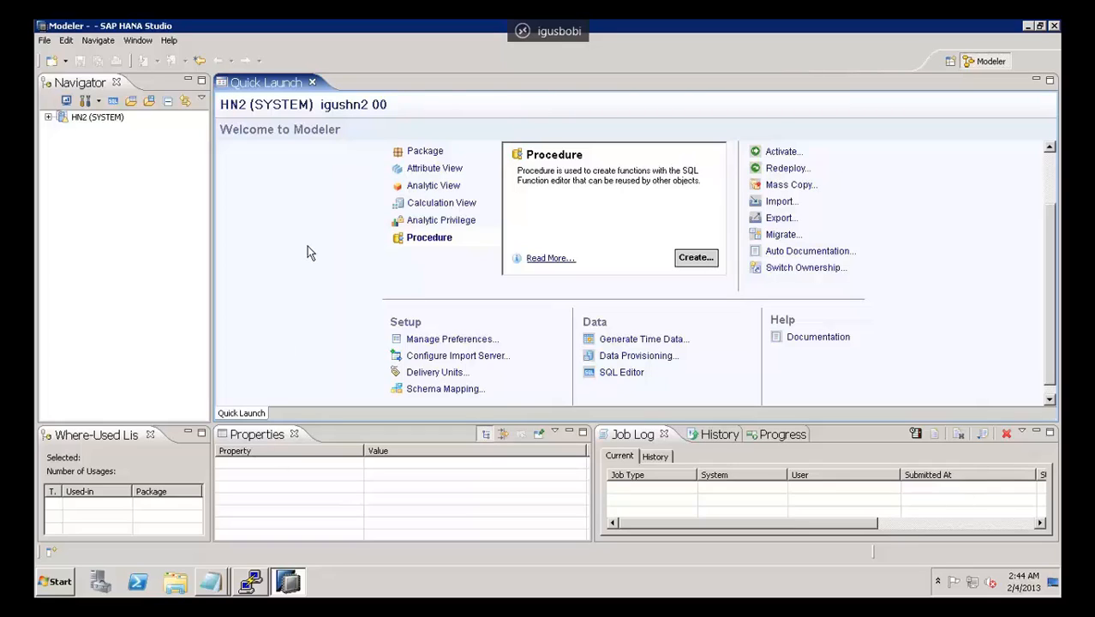
Step: Expand the HN2 (SYSTEM) node in the Navigator and look at its Catalog and Content folders
{"action": "left_click", "coordinate": [95, 161]}
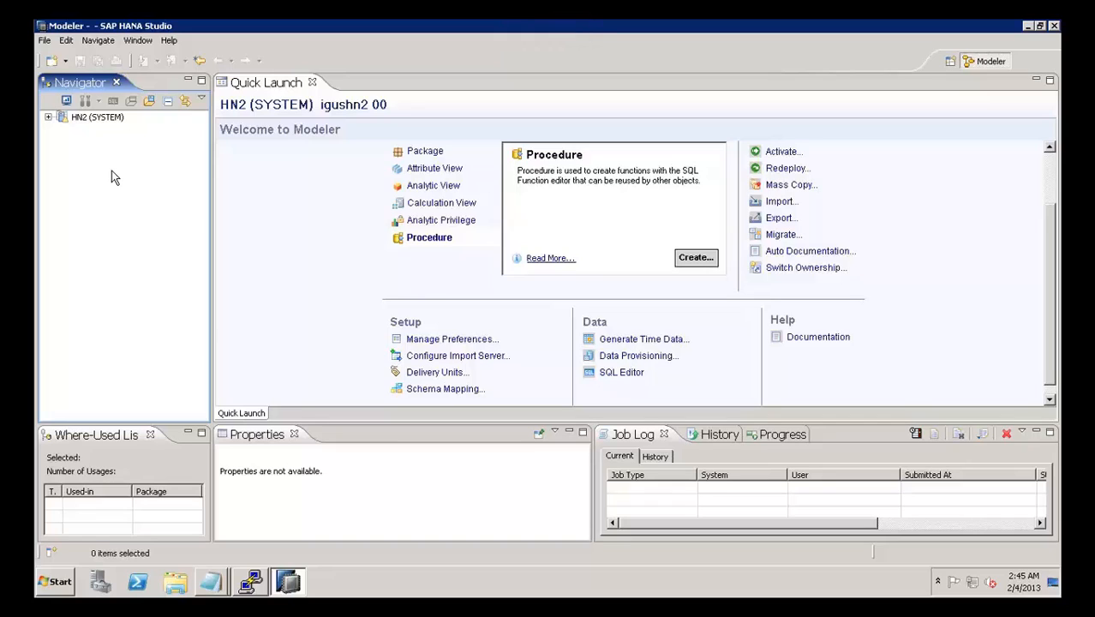
{"action": "left_click", "coordinate": [48, 120]}
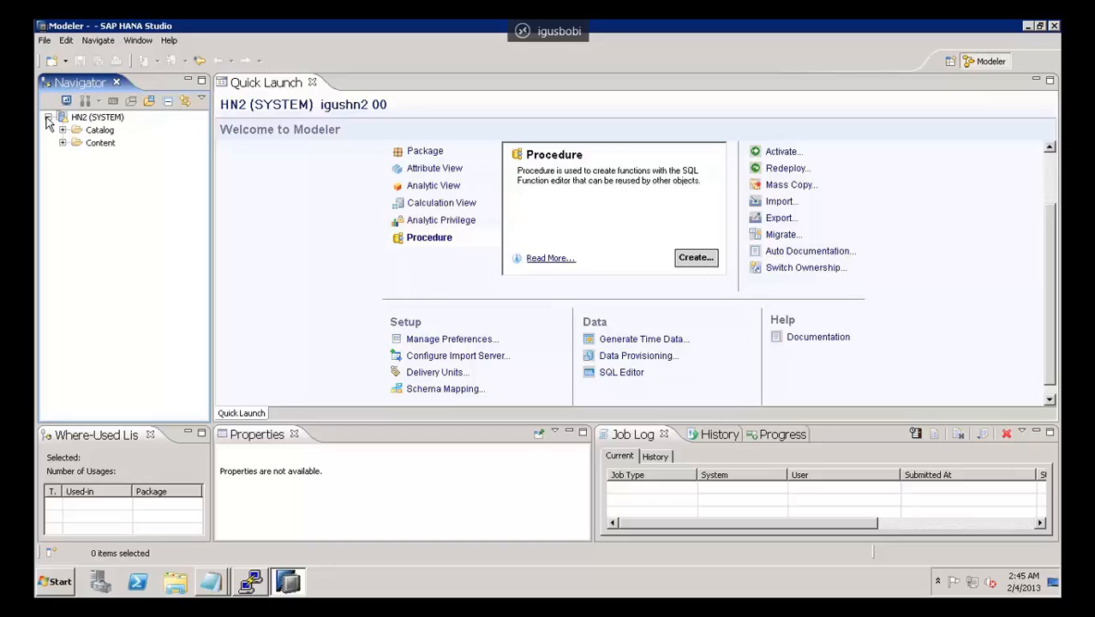
{"action": "left_click", "coordinate": [108, 133]}
{"action": "left_click", "coordinate": [103, 143]}
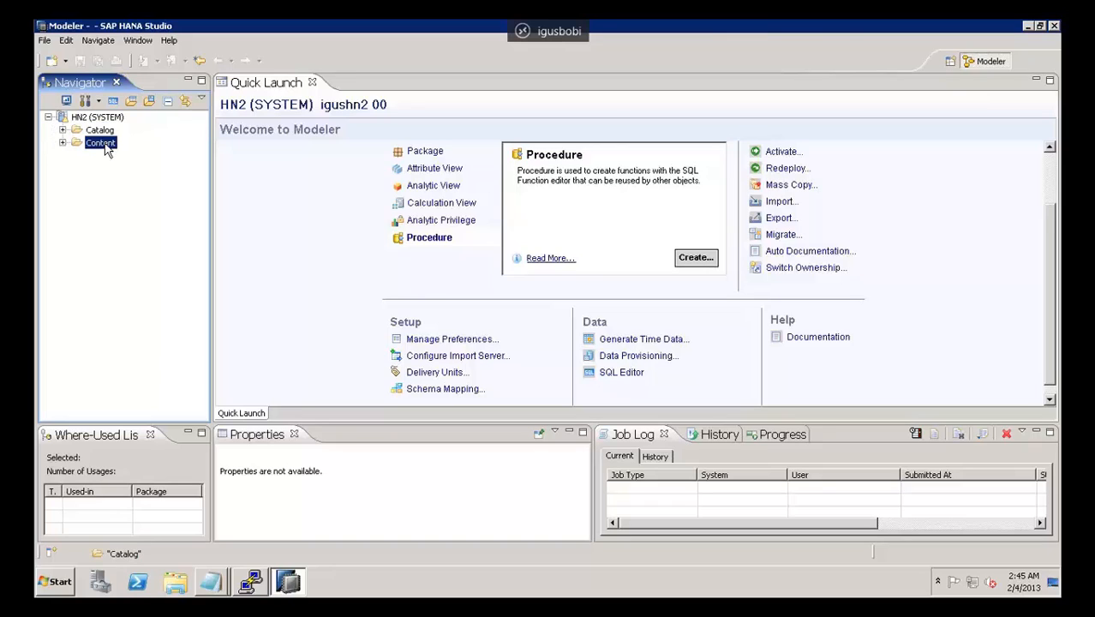
{"action": "left_click", "coordinate": [106, 135]}
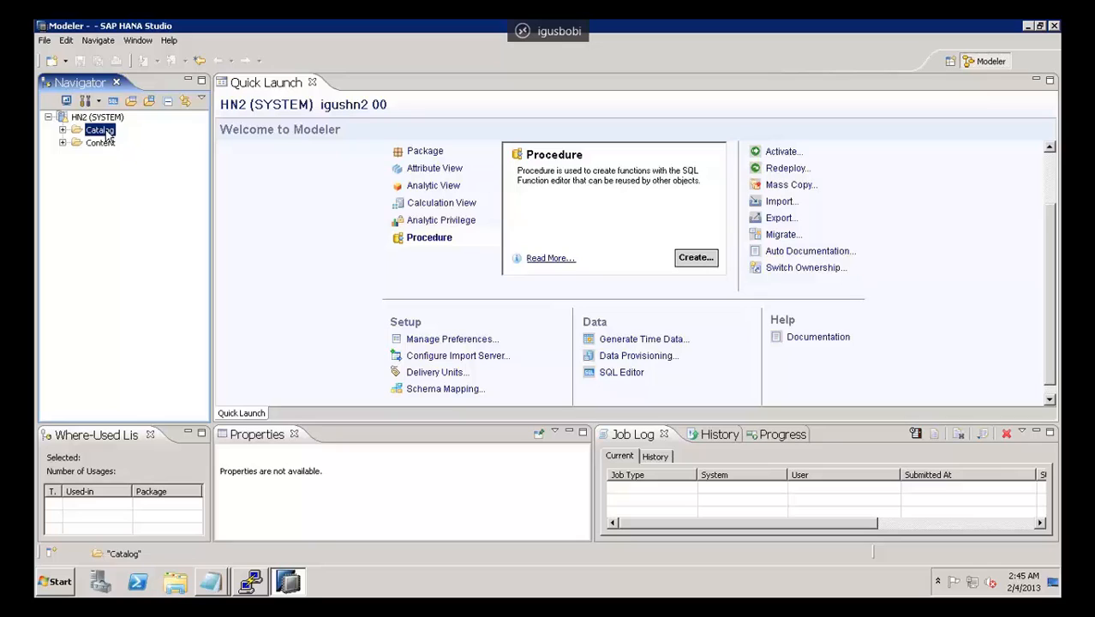
{"action": "left_click", "coordinate": [100, 143]}
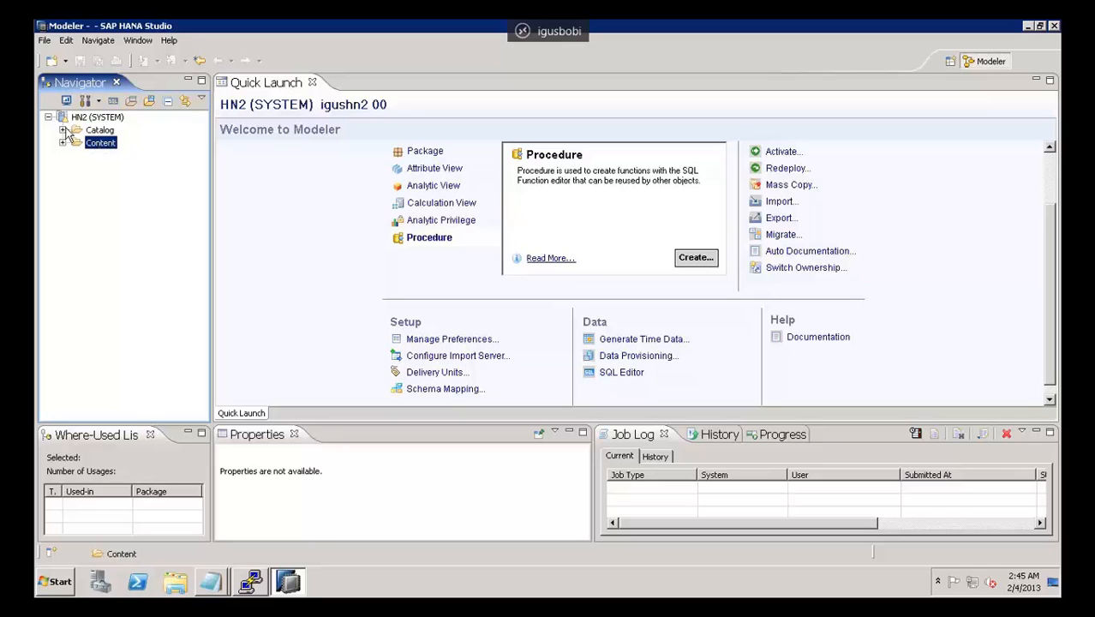
Step: Expand the Catalog and Content folders of HN2 and look through their schemas and packages
{"action": "left_click", "coordinate": [62, 130]}
{"action": "left_click", "coordinate": [108, 132]}
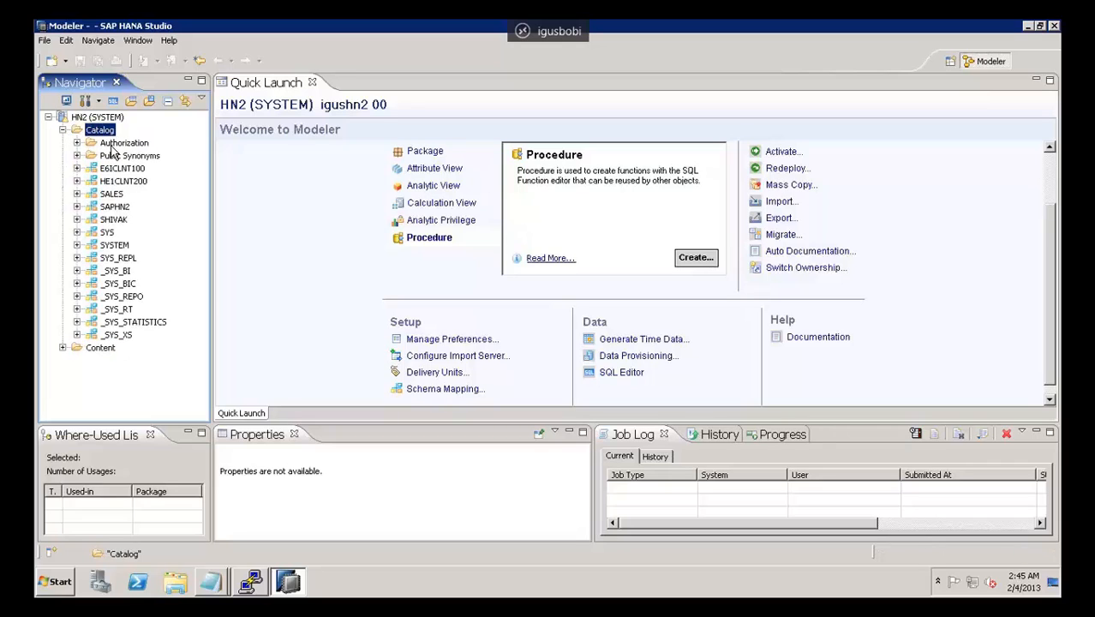
{"action": "left_click", "coordinate": [111, 143]}
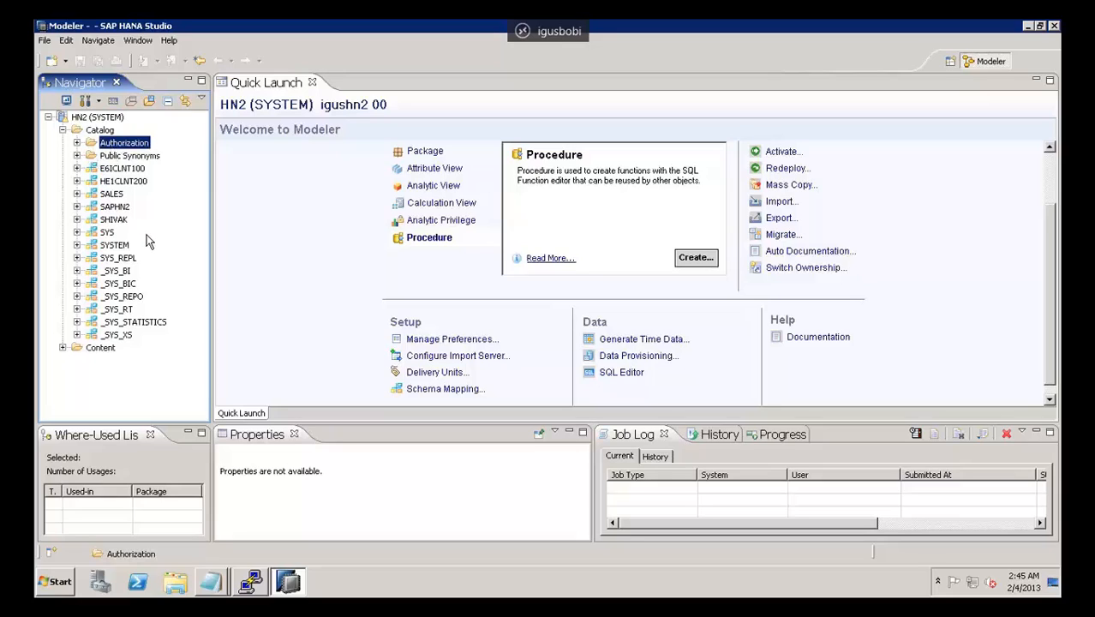
{"action": "left_click", "coordinate": [61, 348]}
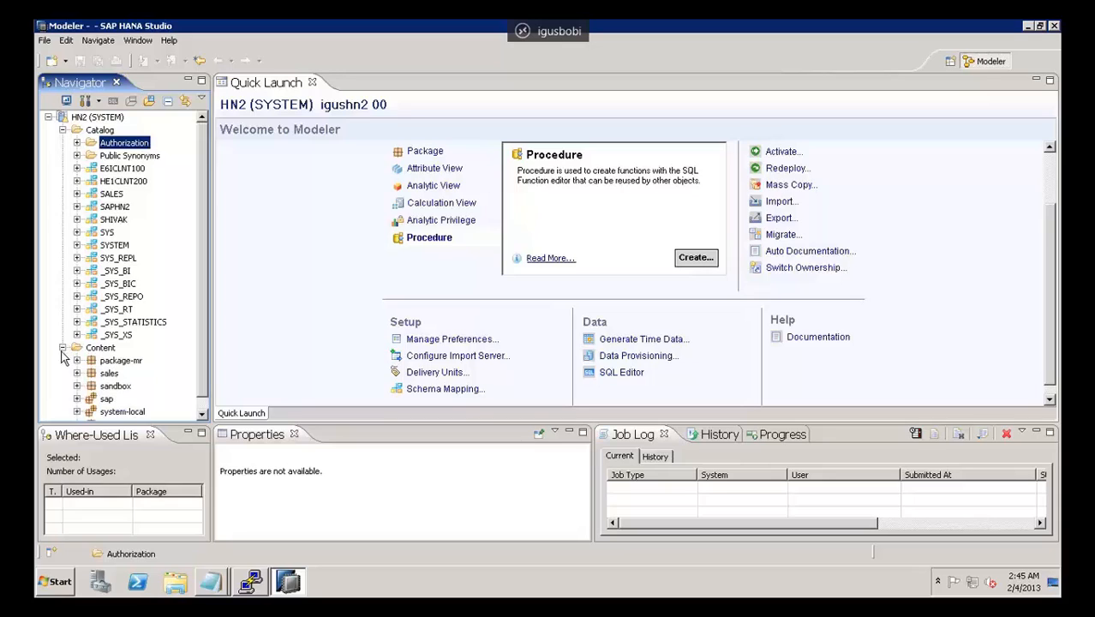
{"action": "left_click", "coordinate": [202, 413]}
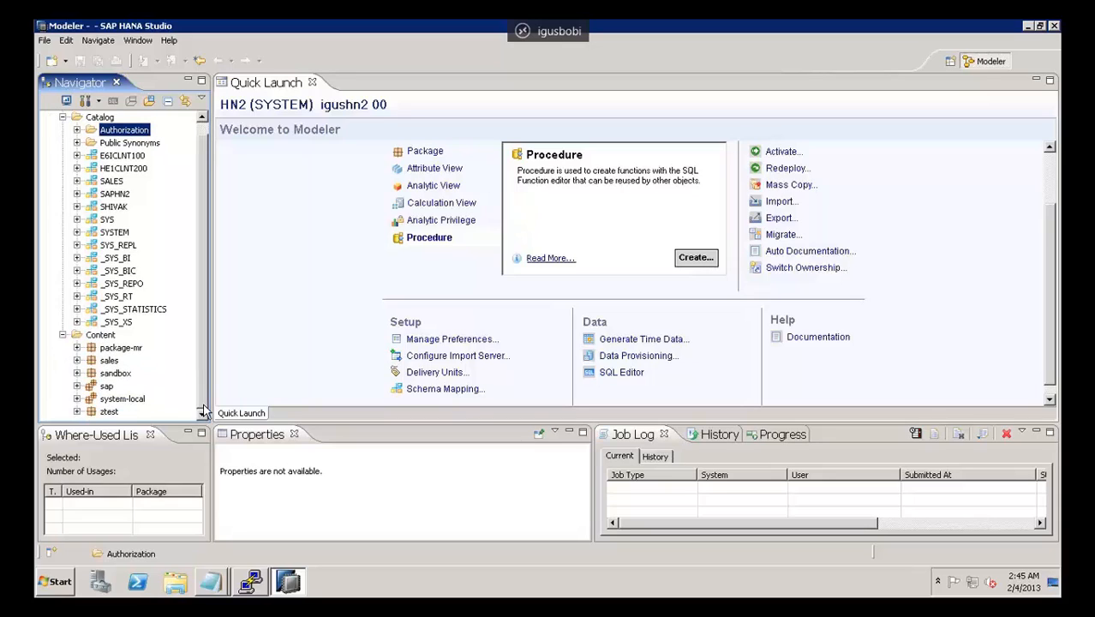
{"action": "left_click_drag", "start_coordinate": [203, 392], "coordinate": [205, 323]}
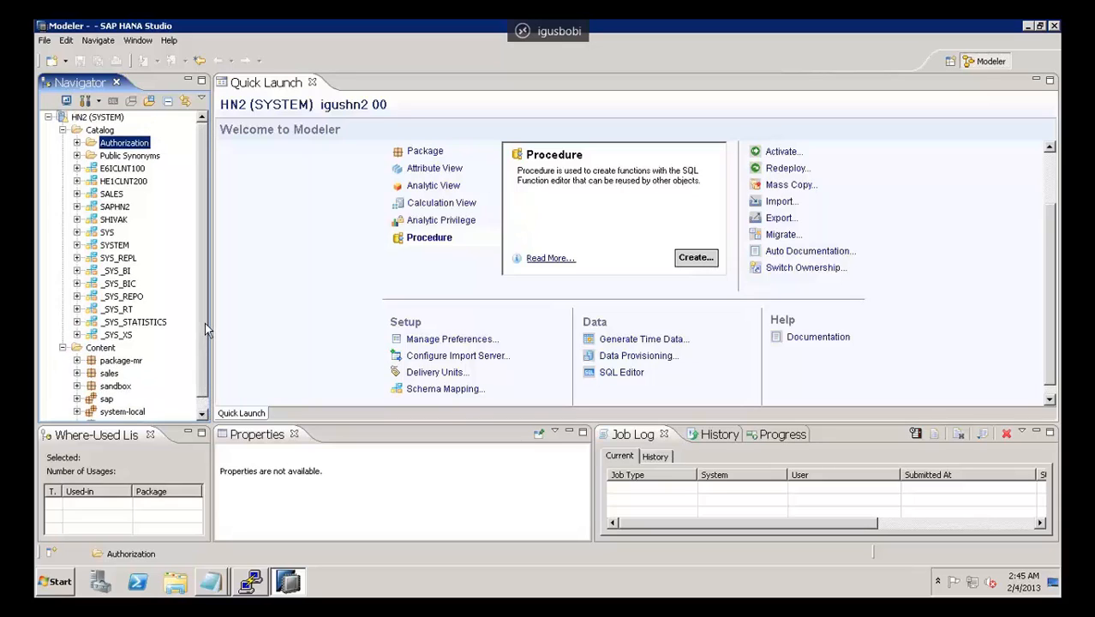
Step: Expand the Authorization folder in the Catalog, and briefly view the Public Synonyms list before collapsing it again
{"action": "left_click", "coordinate": [77, 143]}
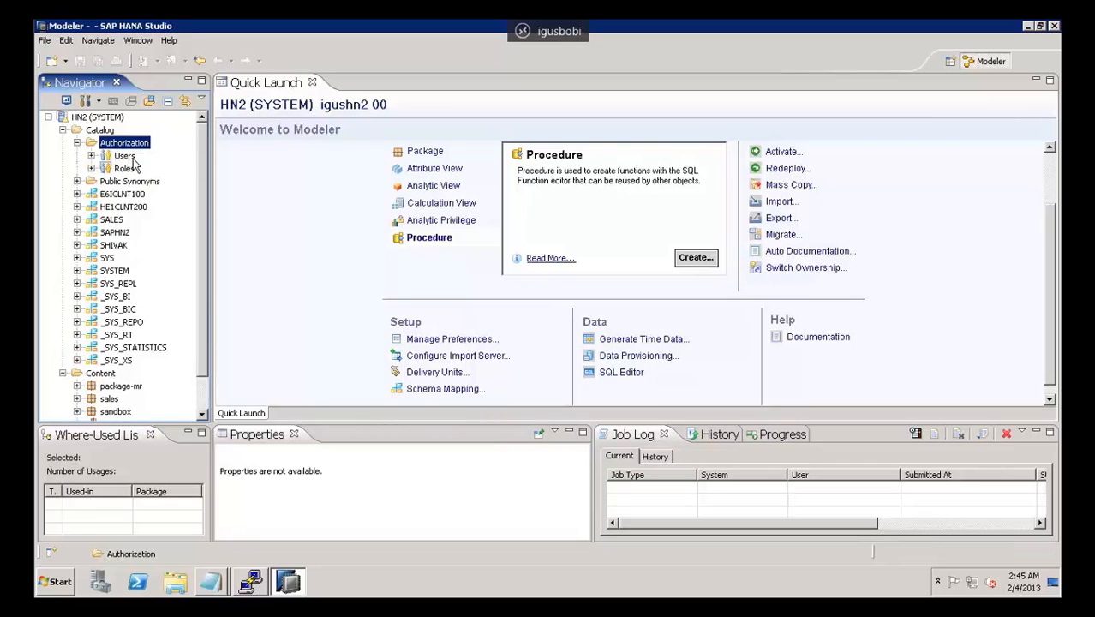
{"action": "left_click", "coordinate": [77, 181]}
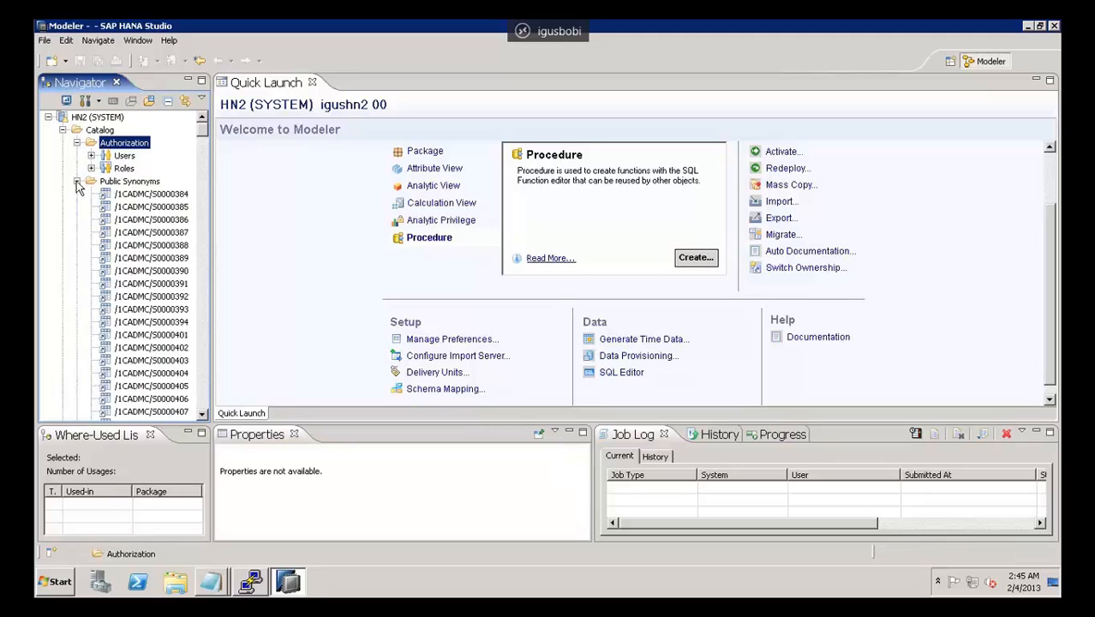
{"action": "left_click", "coordinate": [77, 181]}
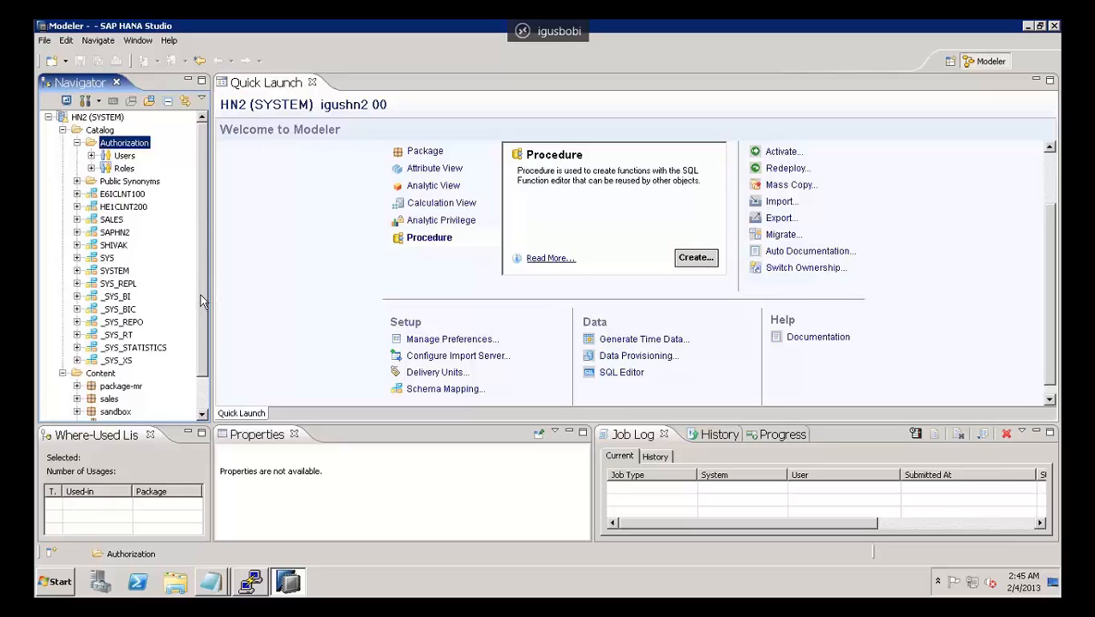
Step: Go through the _SYS_BI, _SYS_BIC, _SYS_REPO and _SYS_STATISTICS schemas in the Catalog
{"action": "scroll", "coordinate": [205, 339], "scroll_direction": "down", "scroll_amount": 1}
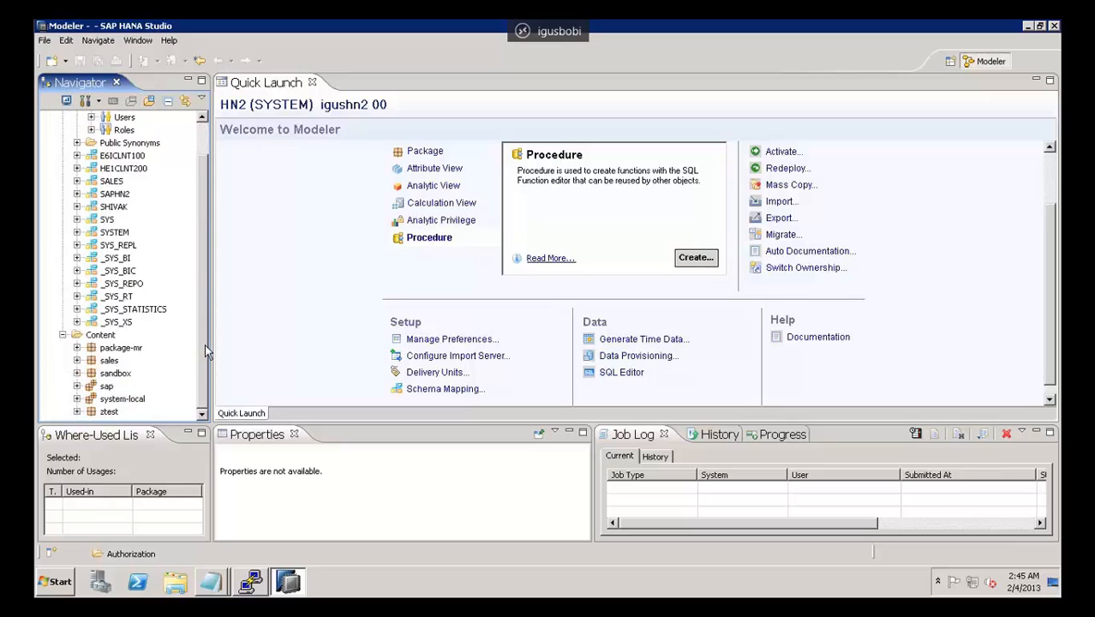
{"action": "left_click", "coordinate": [112, 258]}
{"action": "left_click", "coordinate": [116, 271]}
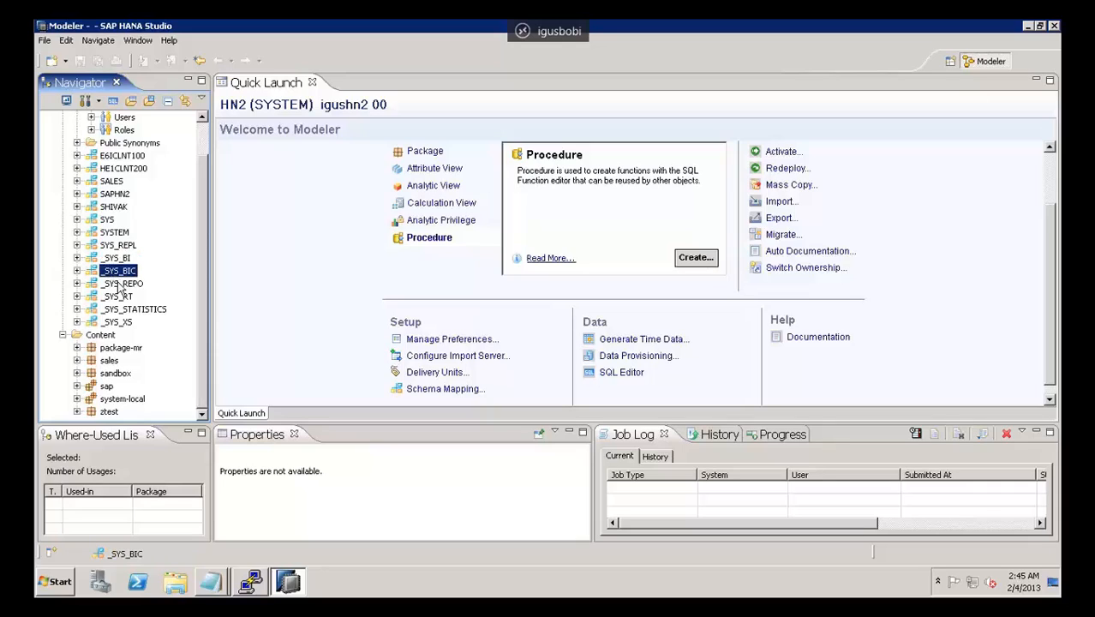
{"action": "left_click", "coordinate": [129, 285]}
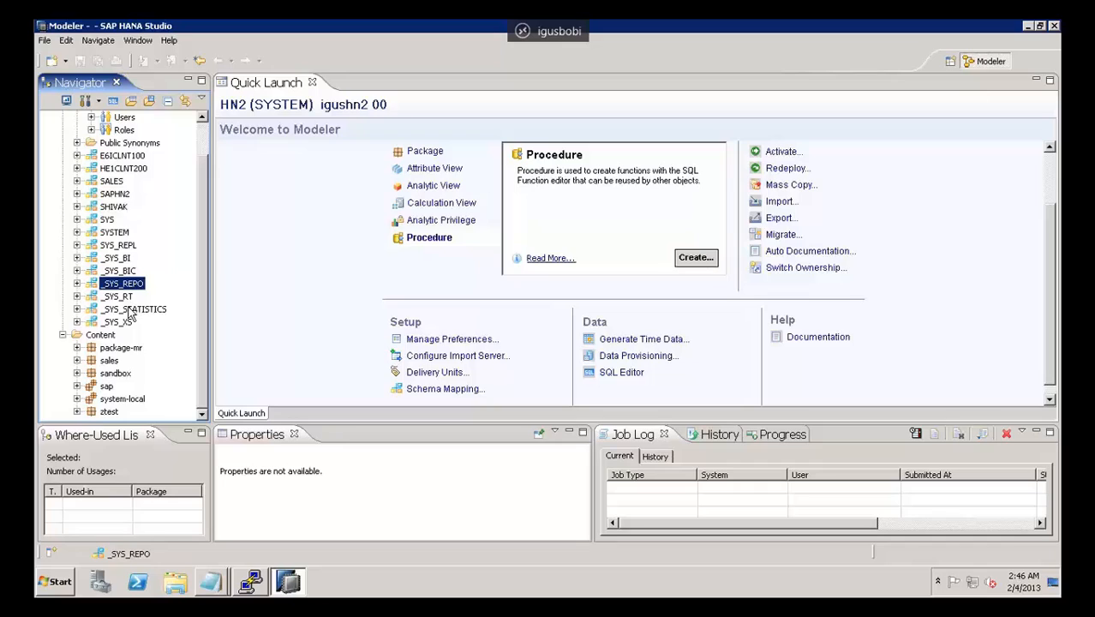
{"action": "left_click", "coordinate": [130, 307]}
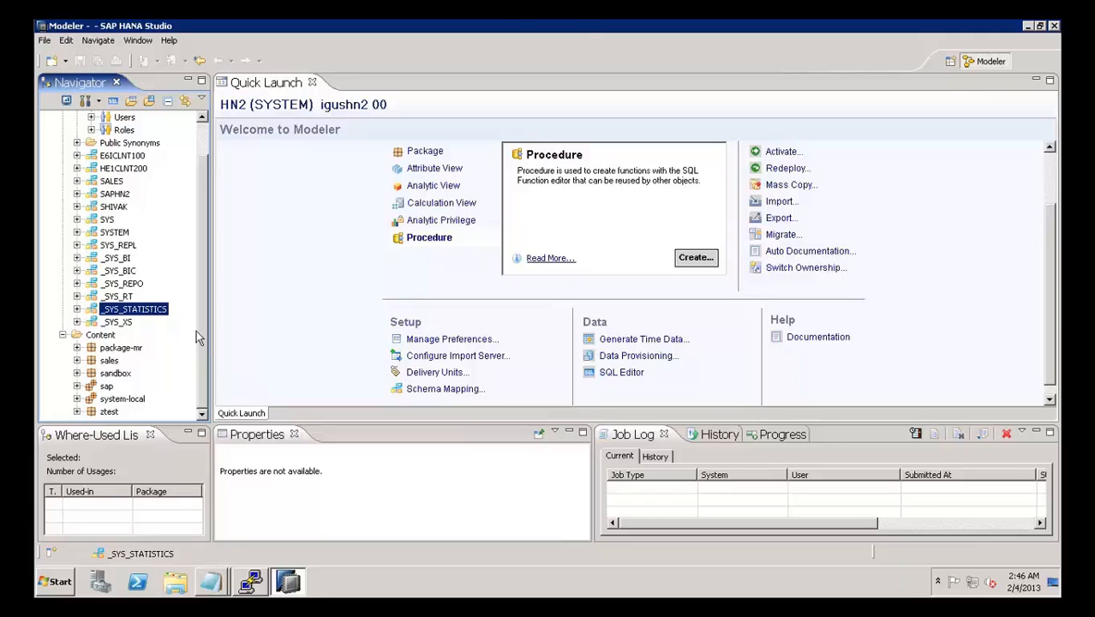
Step: Expand the sandbox package under Content to show its view and privilege folders
{"action": "left_click", "coordinate": [106, 335]}
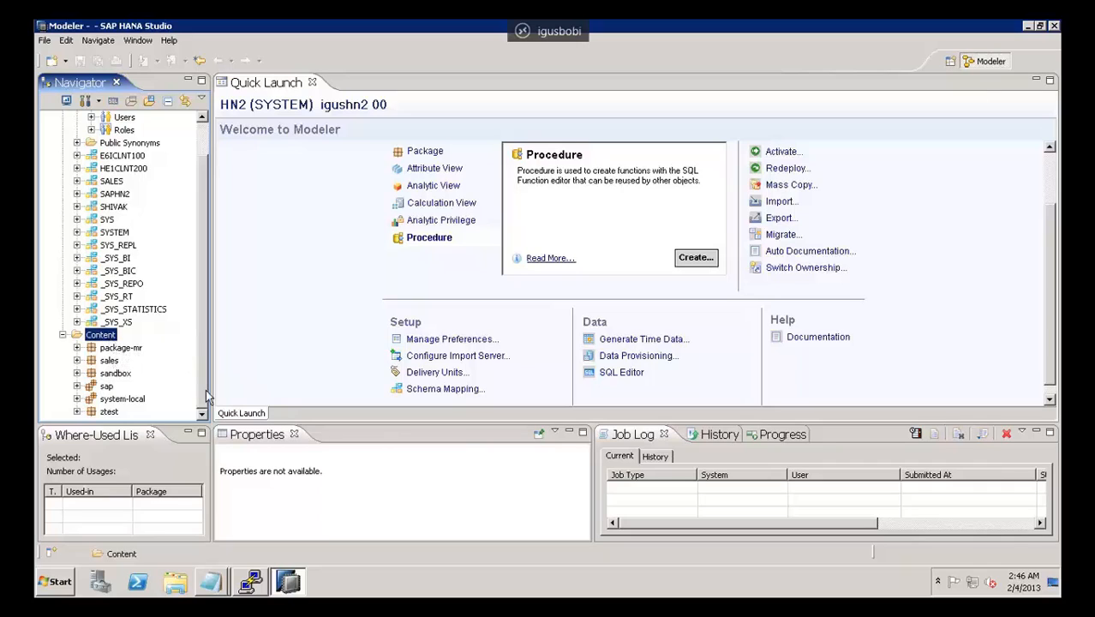
{"action": "left_click", "coordinate": [77, 373]}
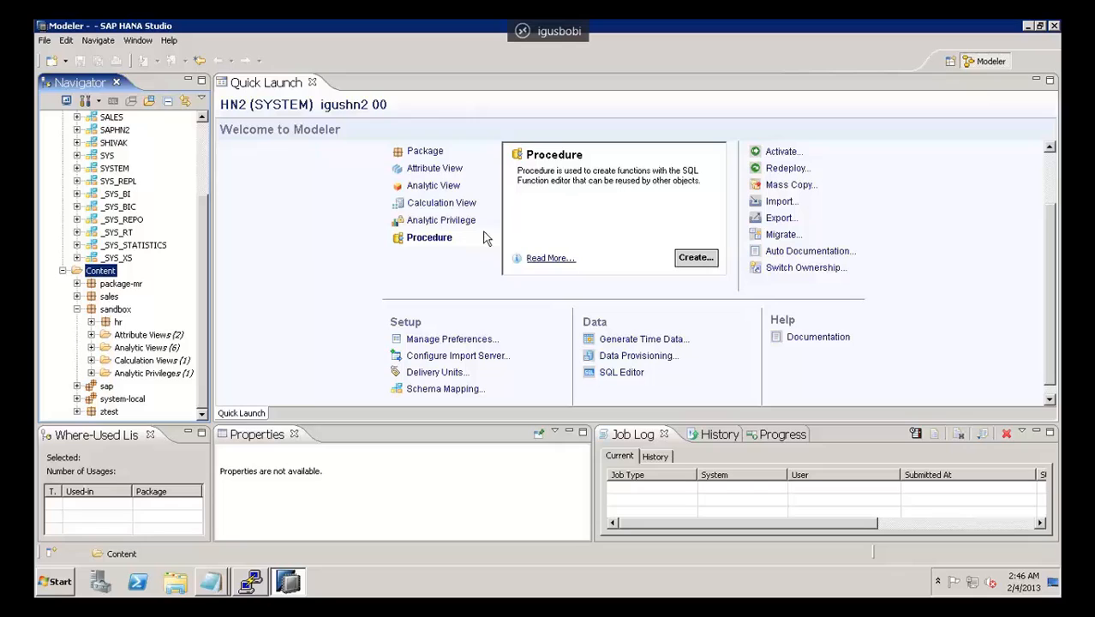
Step: Open the Data Provisioning editor from the Data section of Quick Launch
{"action": "left_click", "coordinate": [1050, 174]}
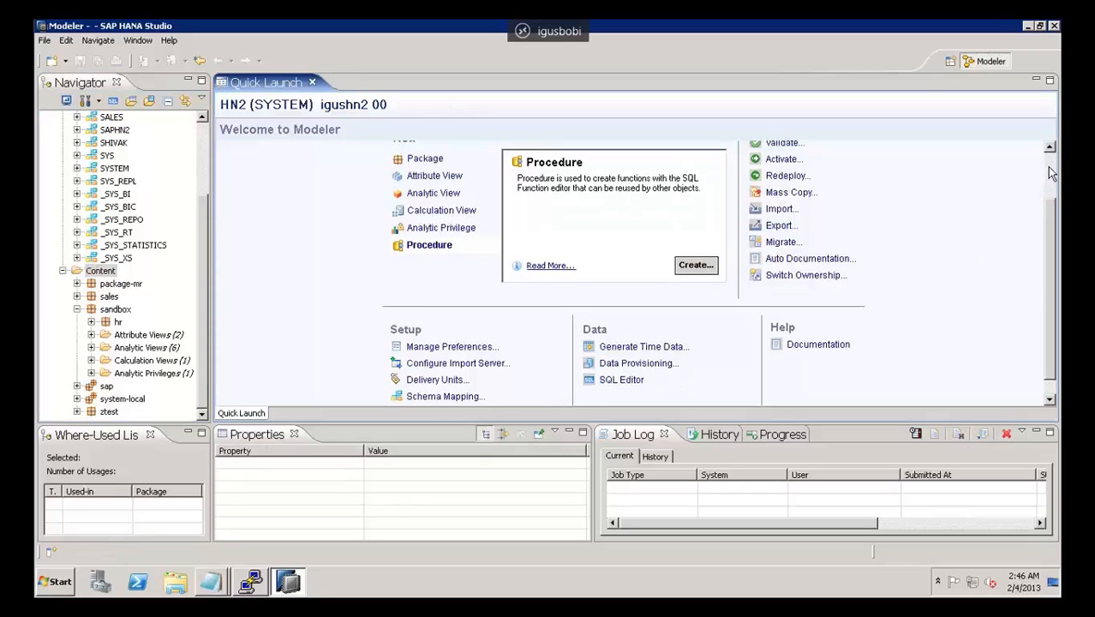
{"action": "left_click", "coordinate": [1053, 175]}
{"action": "left_click", "coordinate": [1054, 177]}
{"action": "left_click", "coordinate": [1054, 177]}
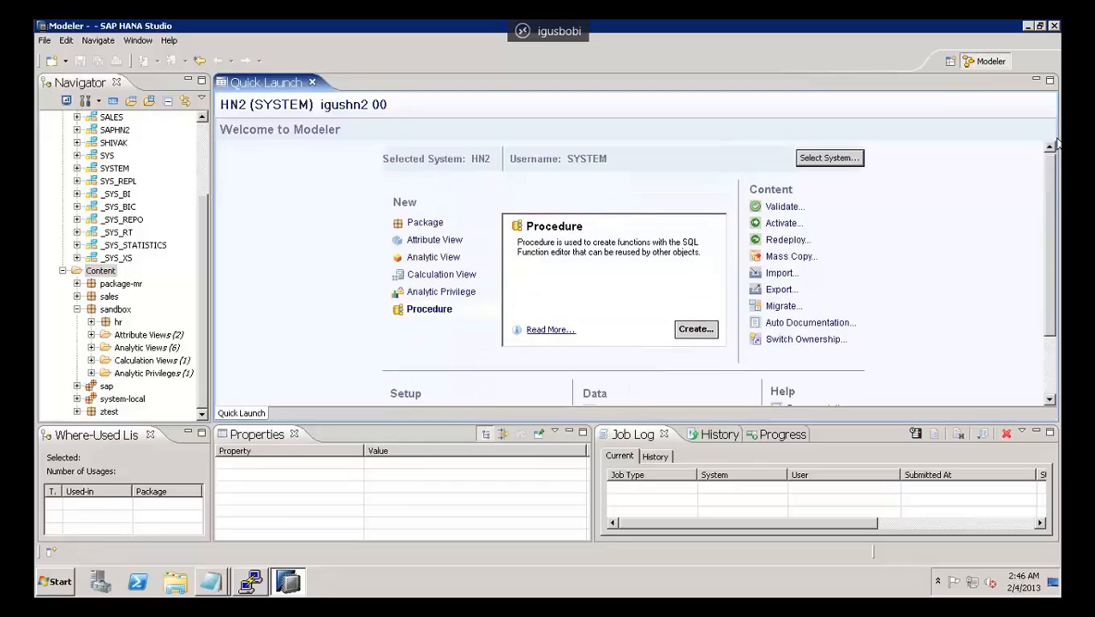
{"action": "scroll", "coordinate": [1042, 249], "scroll_direction": "down", "scroll_amount": 3}
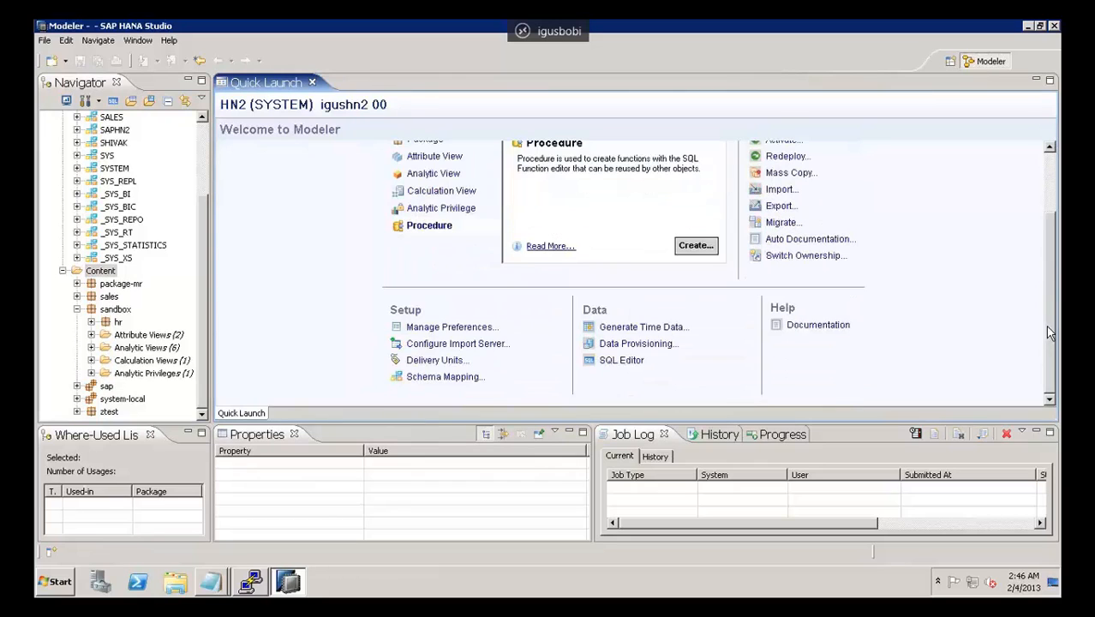
{"action": "left_click", "coordinate": [630, 346]}
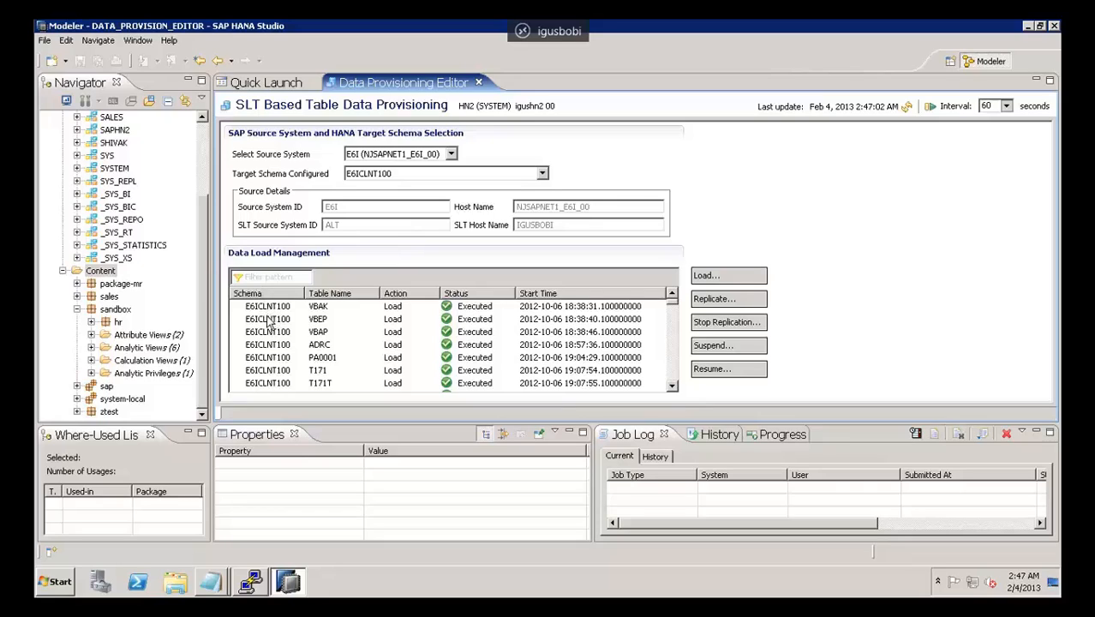
Step: Add tables T510X through T52IE to a new data load request, and cancel the request
{"action": "left_click", "coordinate": [330, 309]}
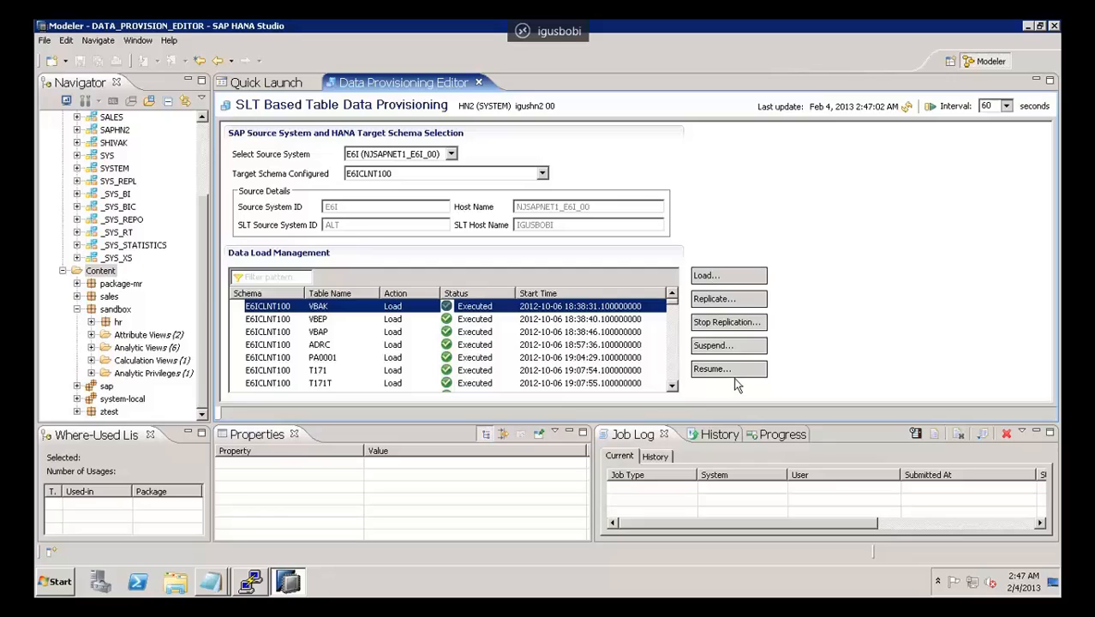
{"action": "left_click", "coordinate": [709, 275]}
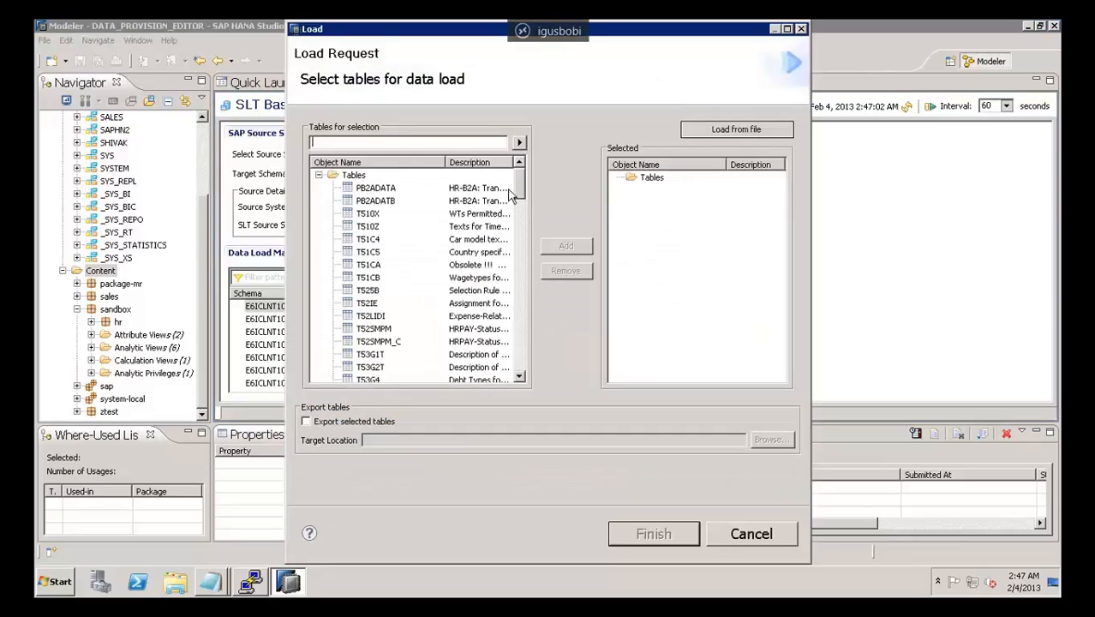
{"action": "left_click_drag", "start_coordinate": [519, 182], "coordinate": [398, 163]}
{"action": "left_click", "coordinate": [368, 214]}
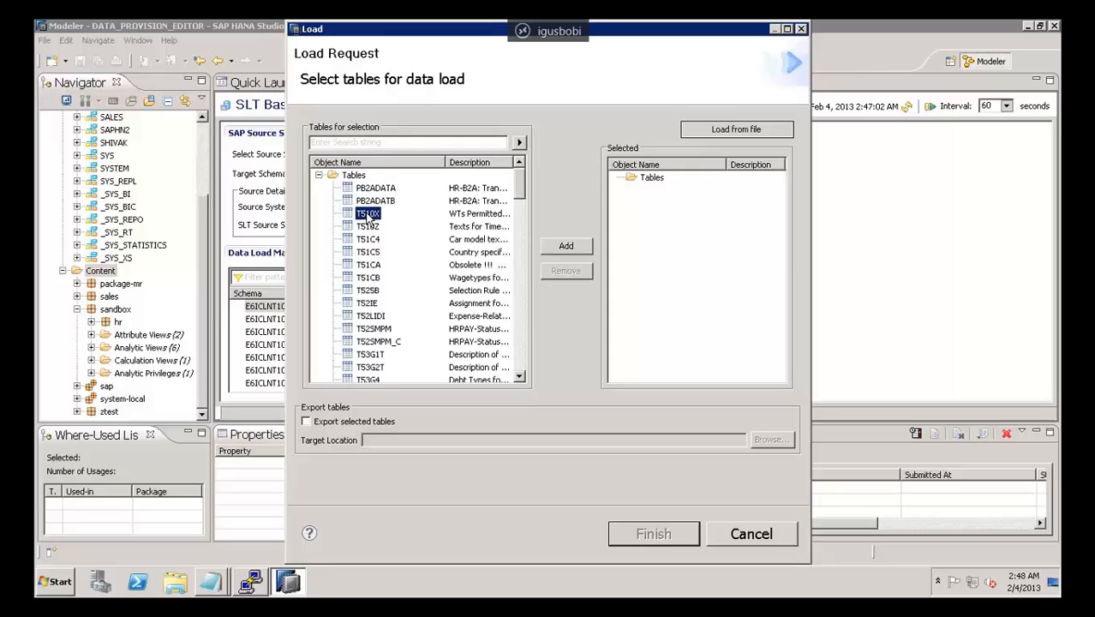
{"action": "key", "text": "shift+Down"}
{"action": "key", "text": "shift+Down"}
{"action": "key", "text": "shift+Down"}
{"action": "key", "text": "shift+Down"}
{"action": "key", "text": "shift+Down"}
{"action": "key", "text": "shift+Down"}
{"action": "key", "text": "shift+Down"}
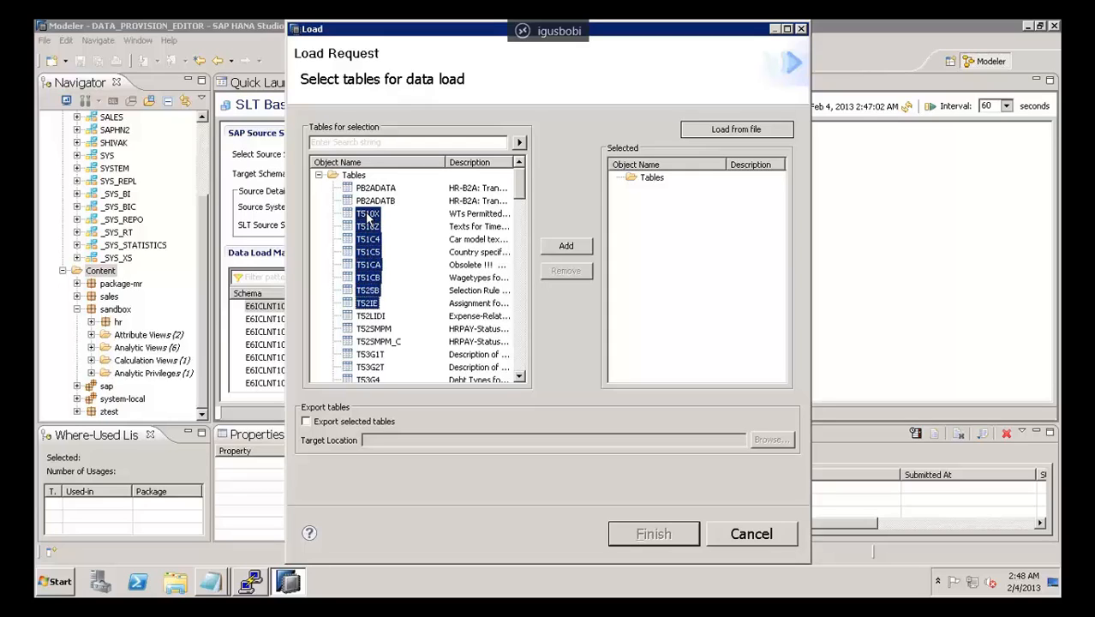
{"action": "left_click", "coordinate": [569, 248]}
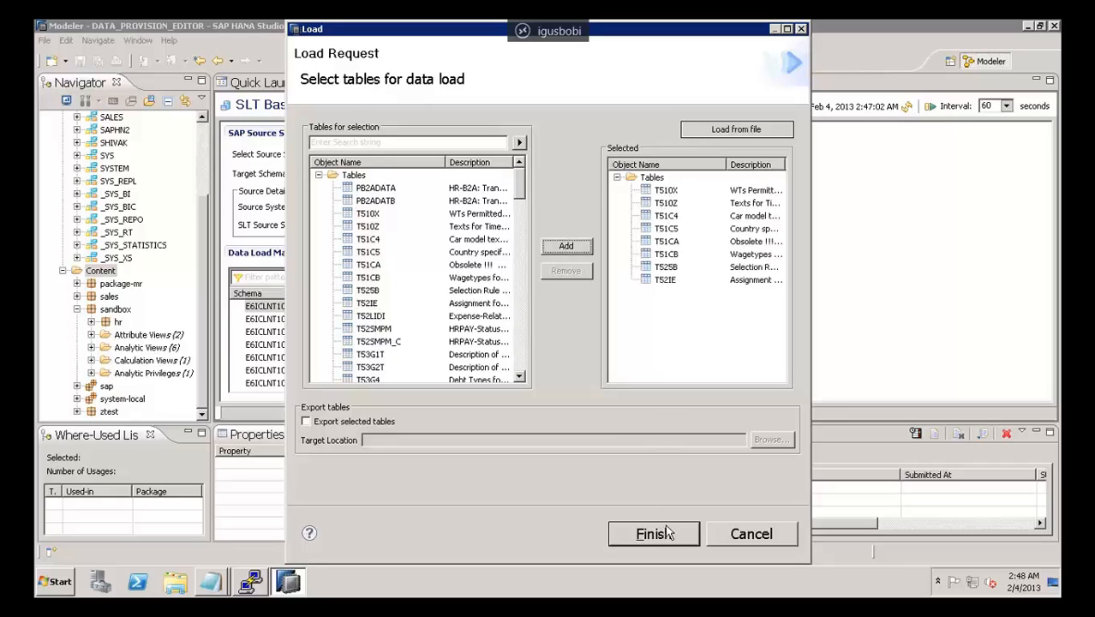
{"action": "left_click", "coordinate": [723, 534]}
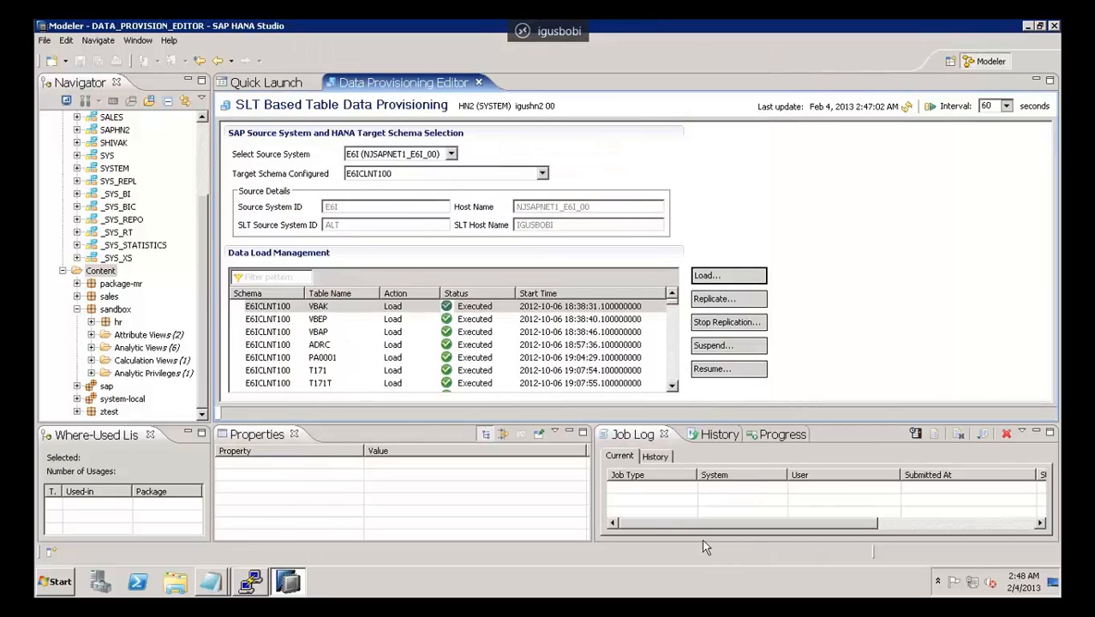
Step: Browse the table load list, and close and reopen the Data Provisioning editor
{"action": "left_click", "coordinate": [672, 387]}
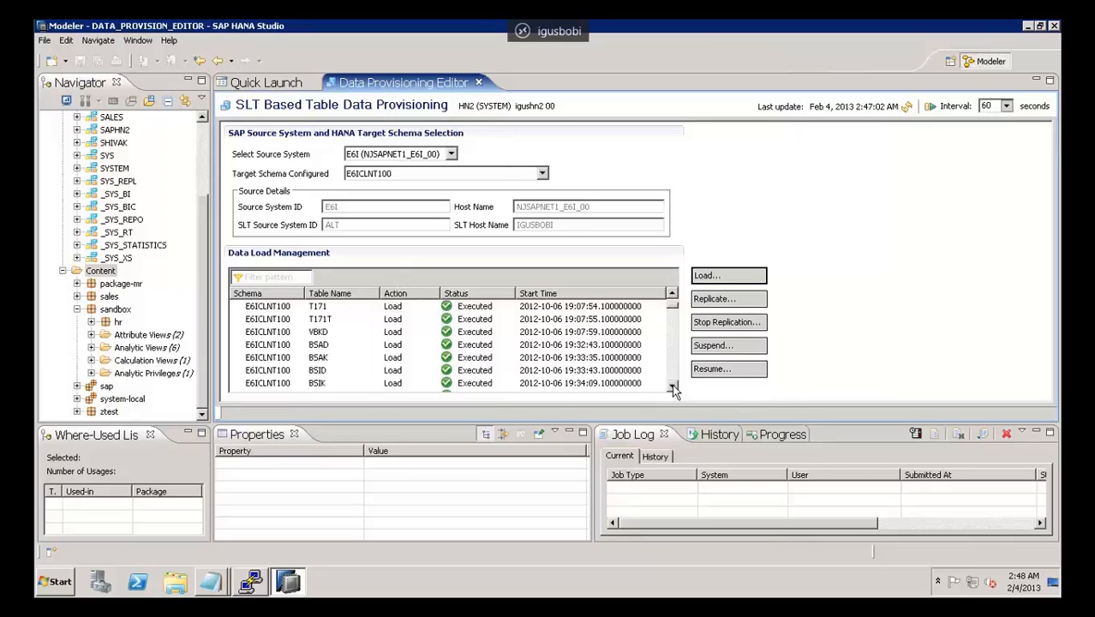
{"action": "left_click", "coordinate": [672, 387]}
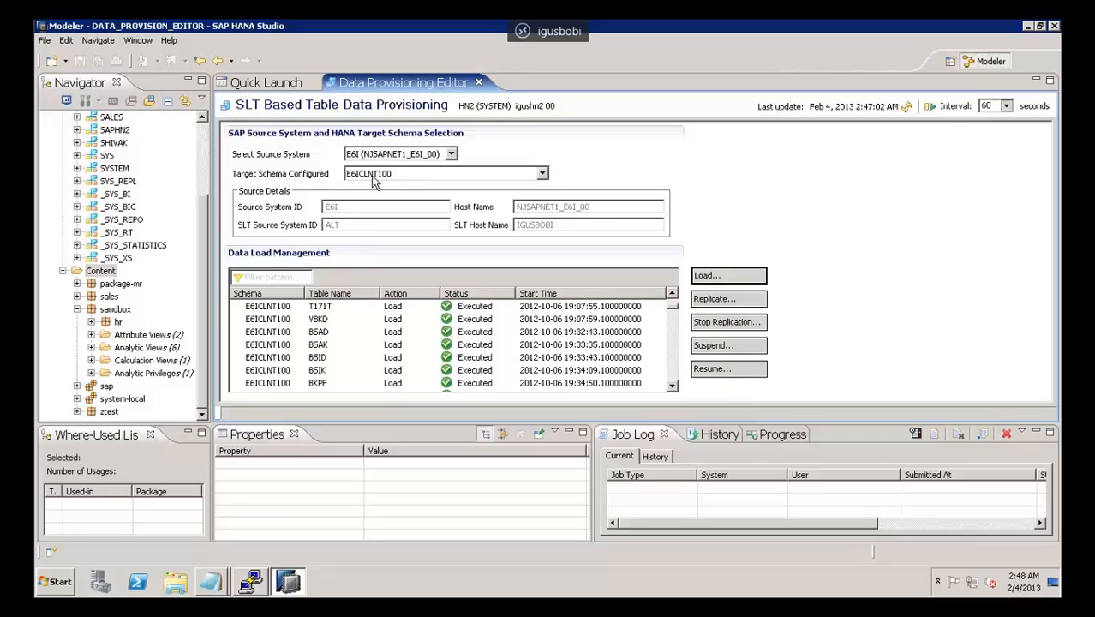
{"action": "left_click", "coordinate": [480, 84]}
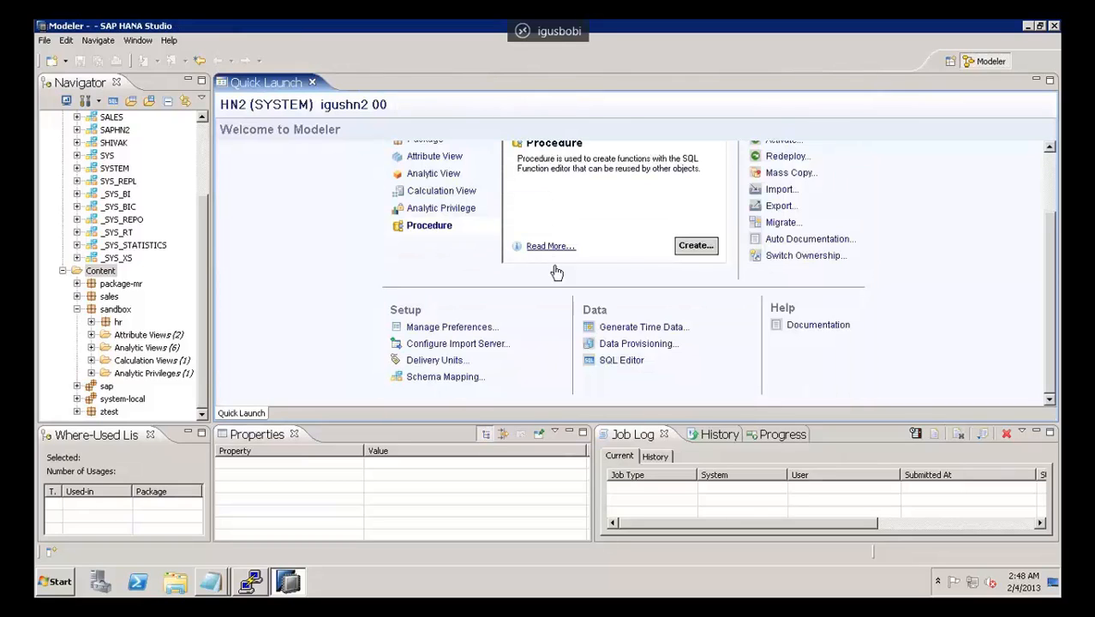
{"action": "left_click", "coordinate": [639, 344]}
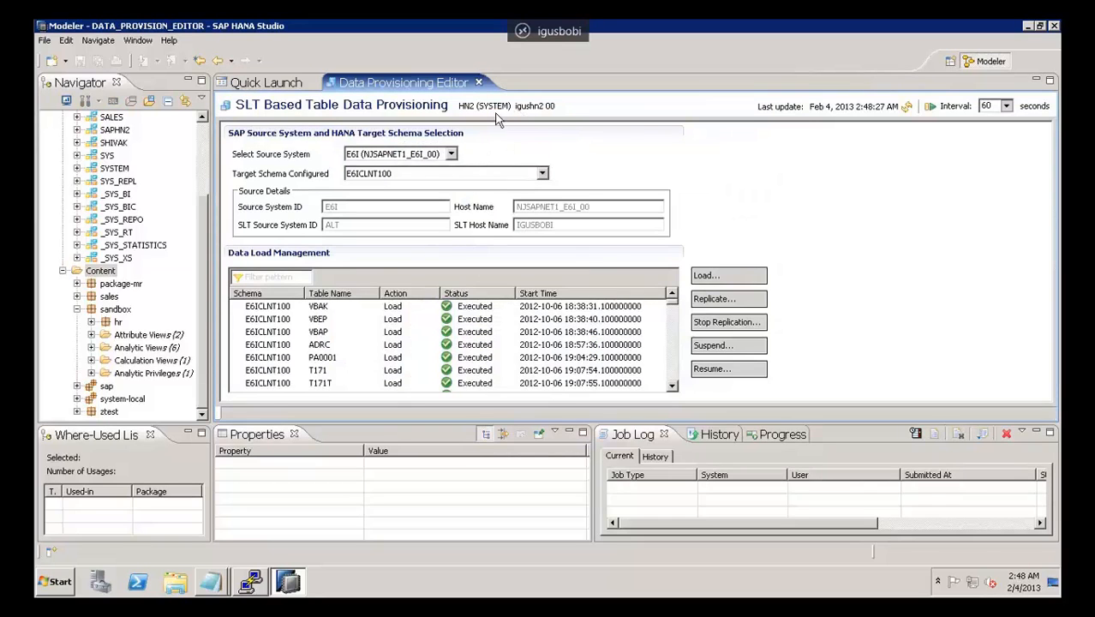
Step: View the table entries for source system HE1 (IGUSBOBI_HE1_02) with target schema HE1CLNT200, and return to source E6I (NJSAPNET1_E6I_00)
{"action": "left_click", "coordinate": [452, 154]}
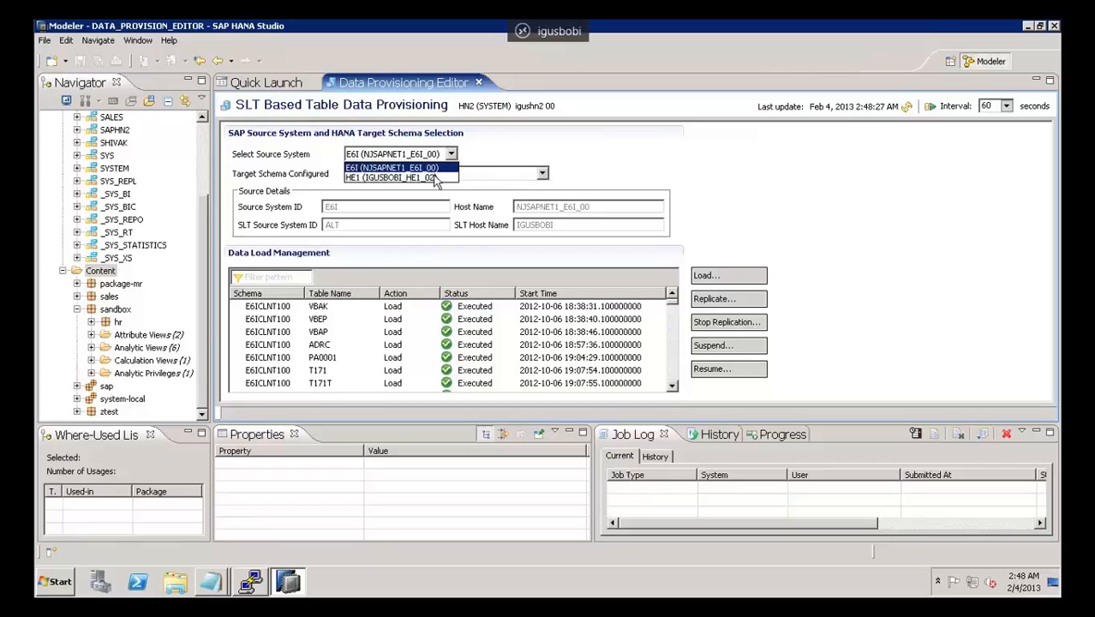
{"action": "left_click", "coordinate": [436, 179]}
{"action": "left_click", "coordinate": [390, 175]}
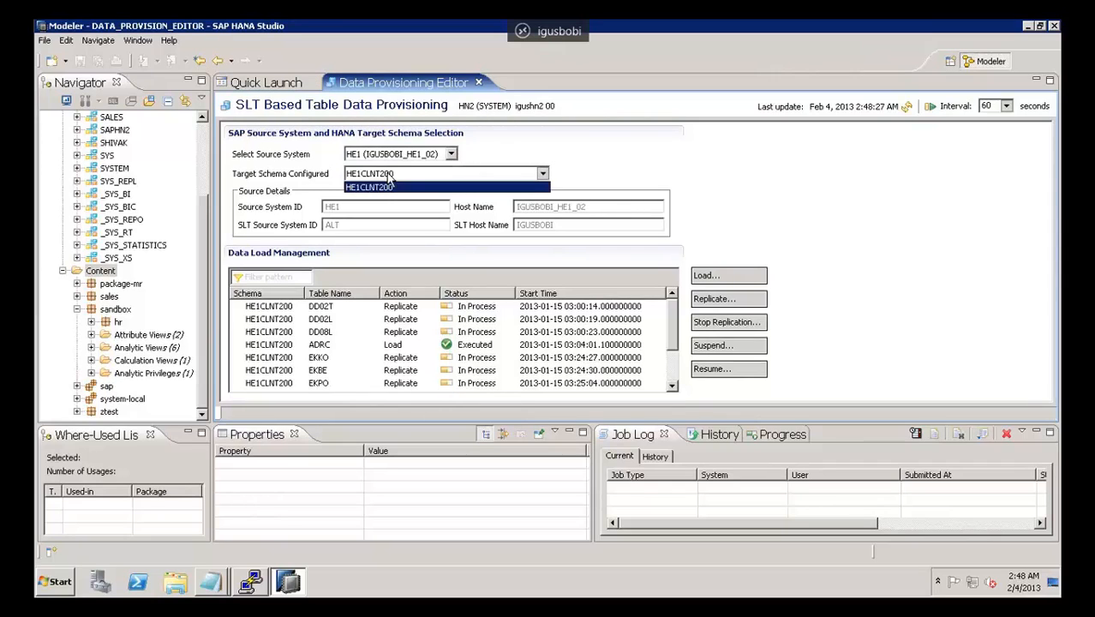
{"action": "left_click", "coordinate": [390, 183]}
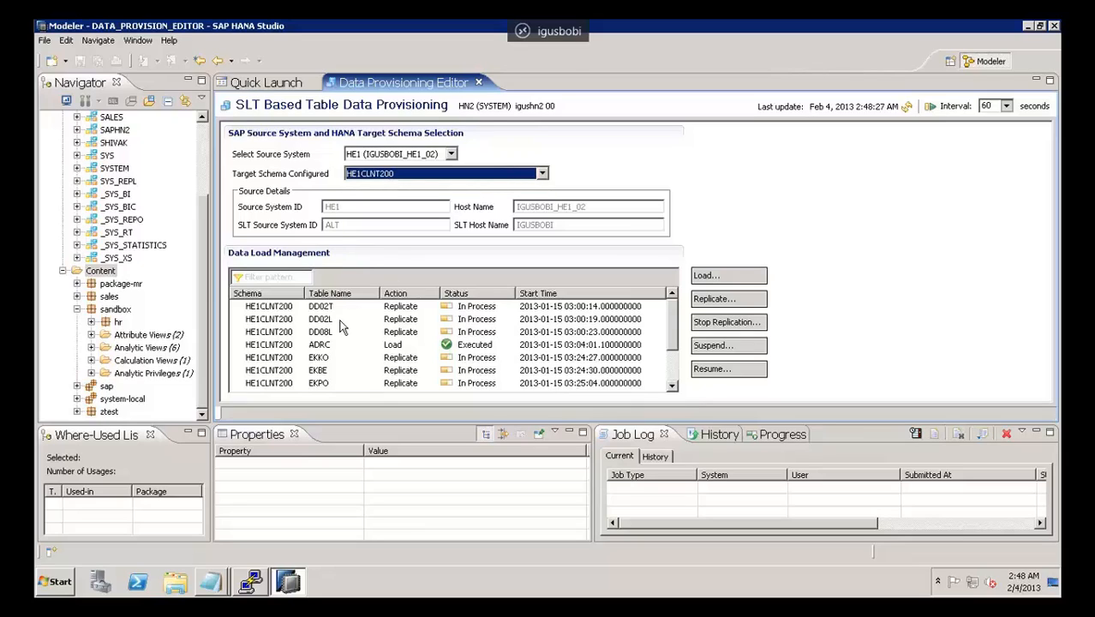
{"action": "left_click", "coordinate": [294, 310]}
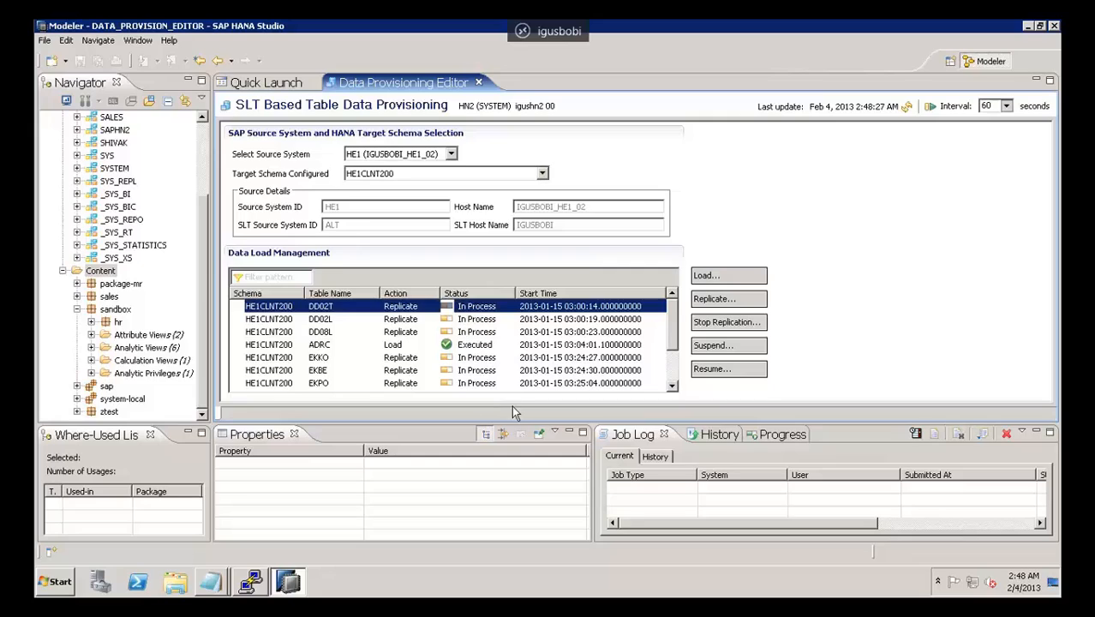
{"action": "left_click", "coordinate": [417, 154]}
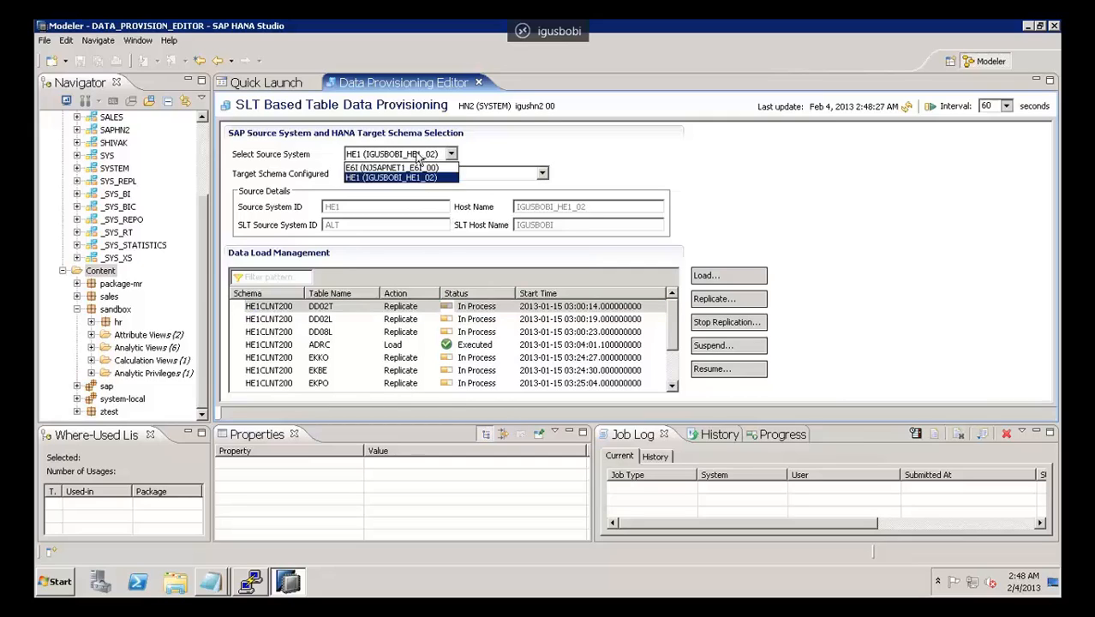
{"action": "left_click", "coordinate": [409, 173]}
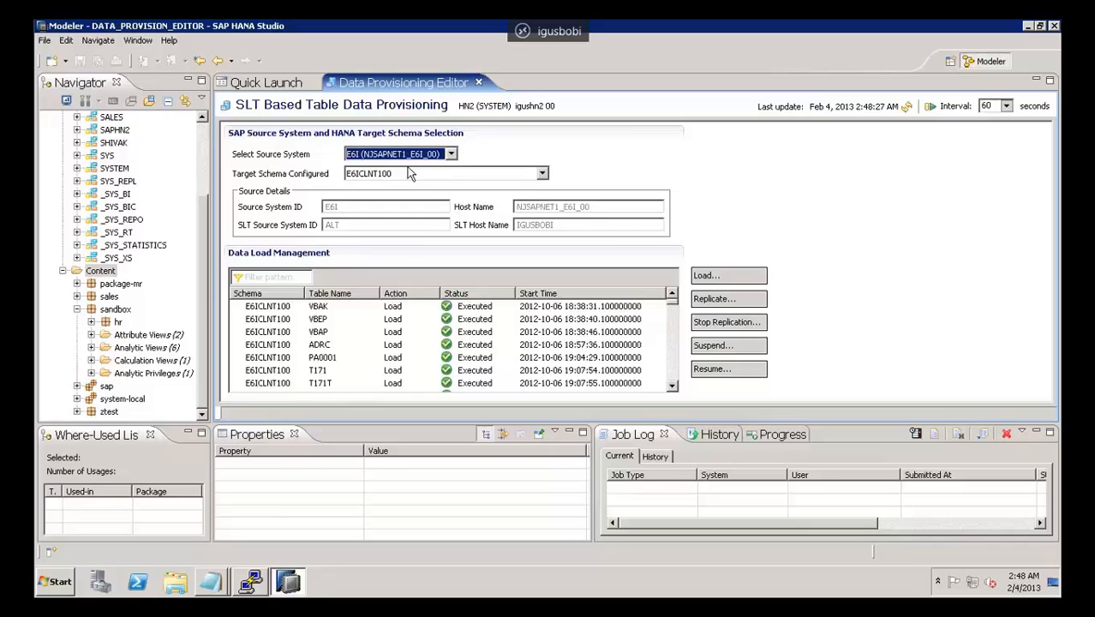
Step: Filter the data load list by vbak and select the VBAK table's entry
{"action": "left_click", "coordinate": [290, 276]}
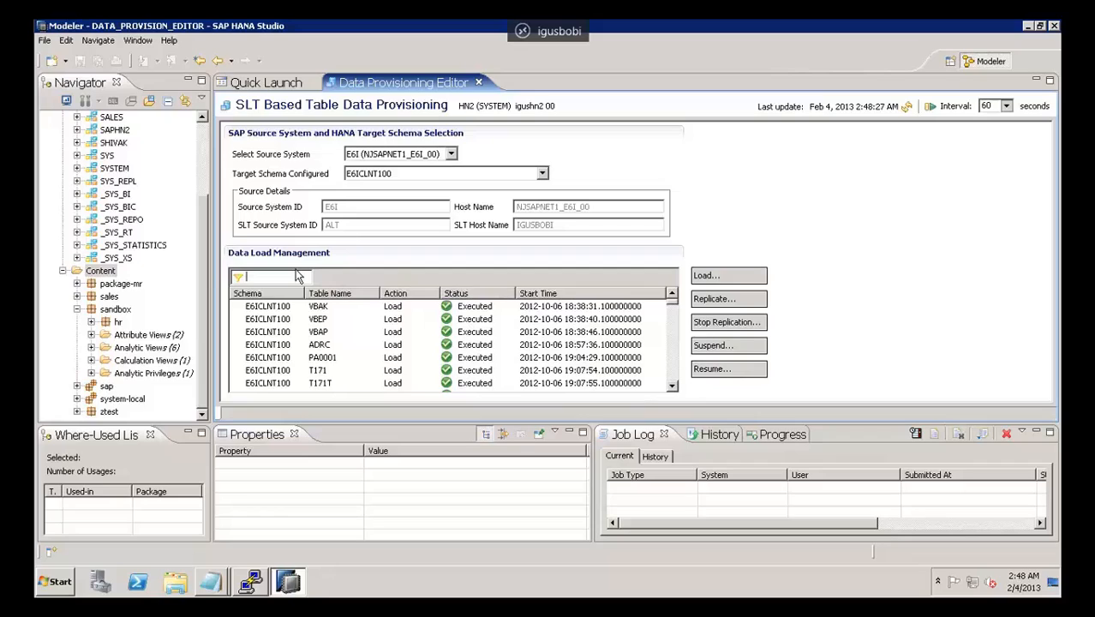
{"action": "type", "text": "vb"}
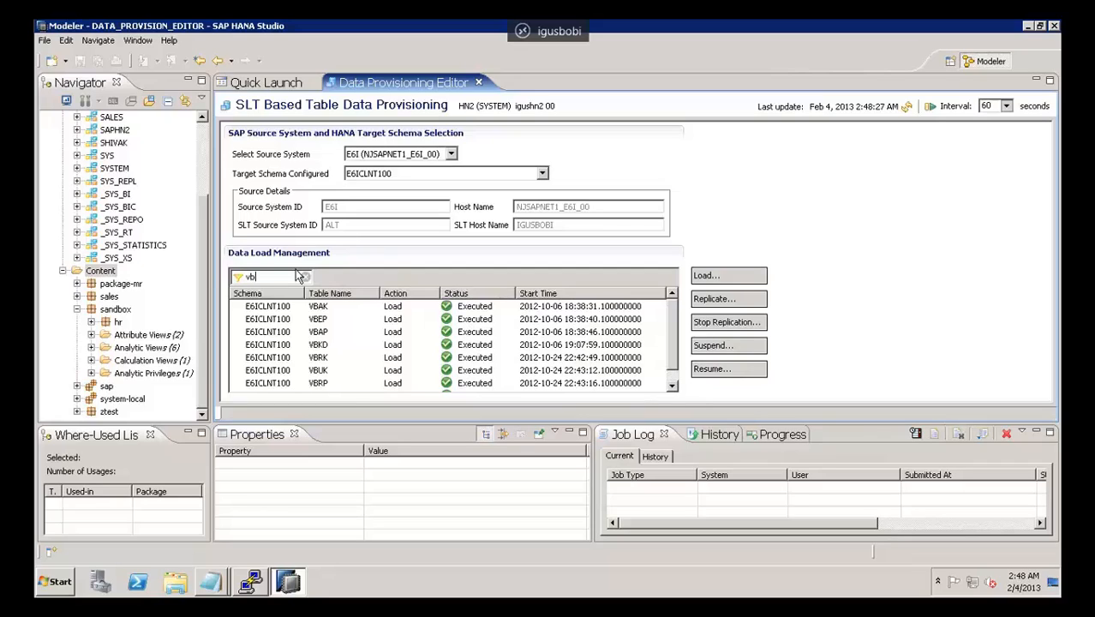
{"action": "type", "text": "ak"}
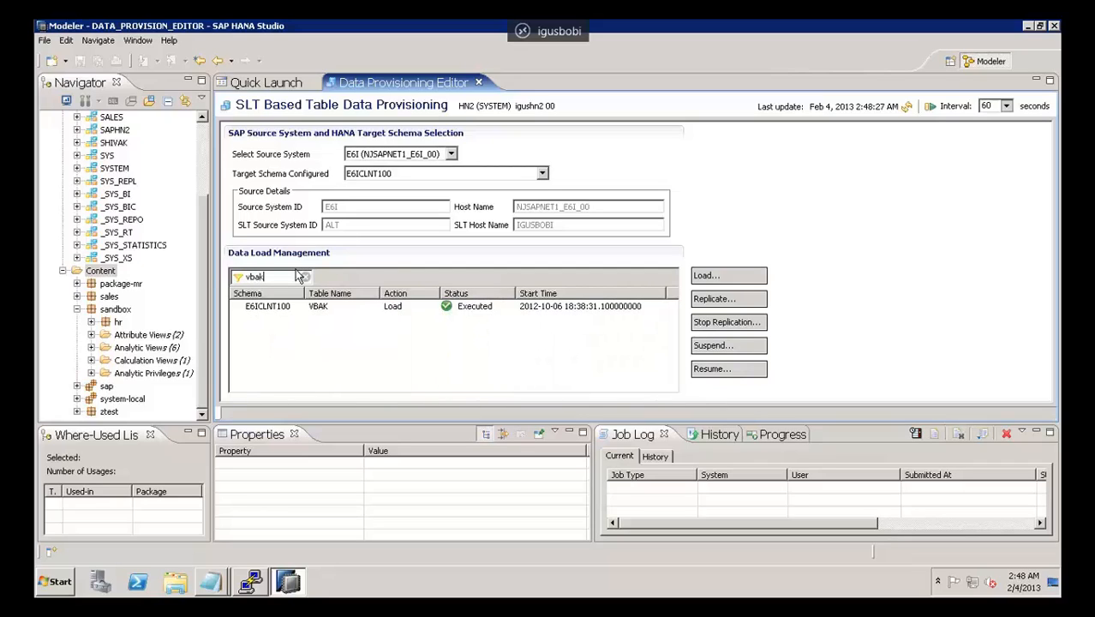
{"action": "left_click", "coordinate": [272, 312]}
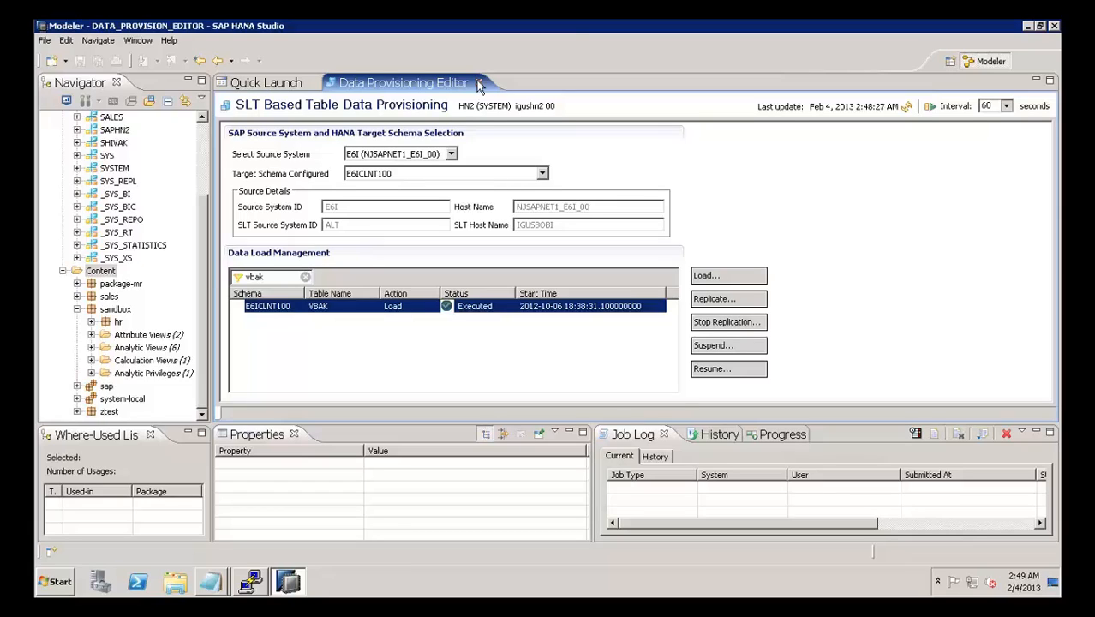
Step: Expand the sandbox package's Attribute Views and open the MATERIAL and ZACCT_INFO views
{"action": "left_click", "coordinate": [124, 338]}
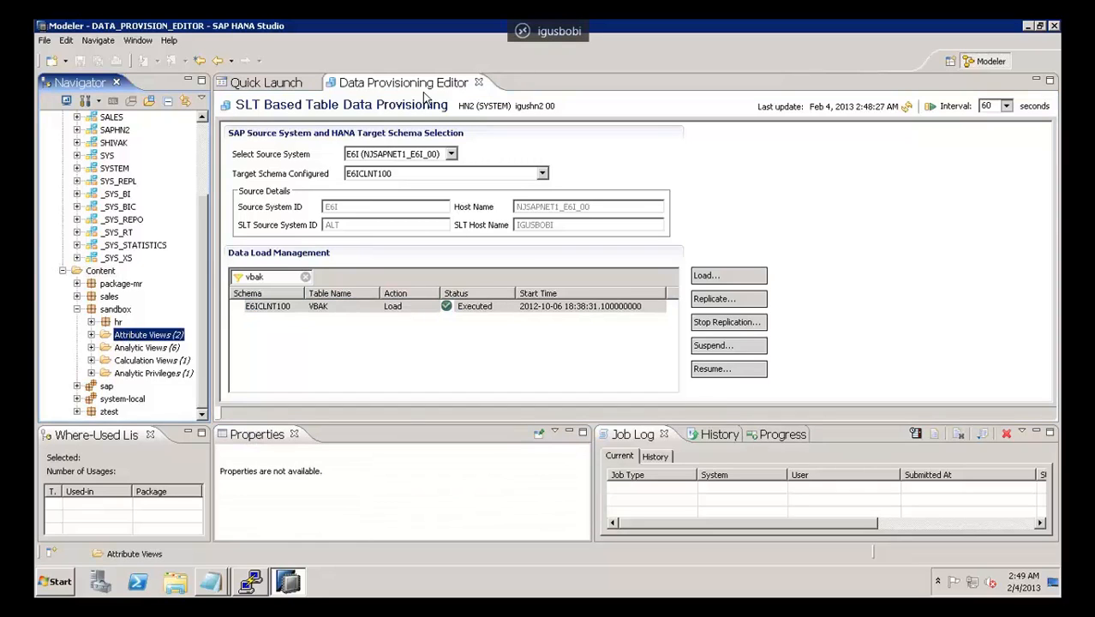
{"action": "left_click", "coordinate": [91, 335]}
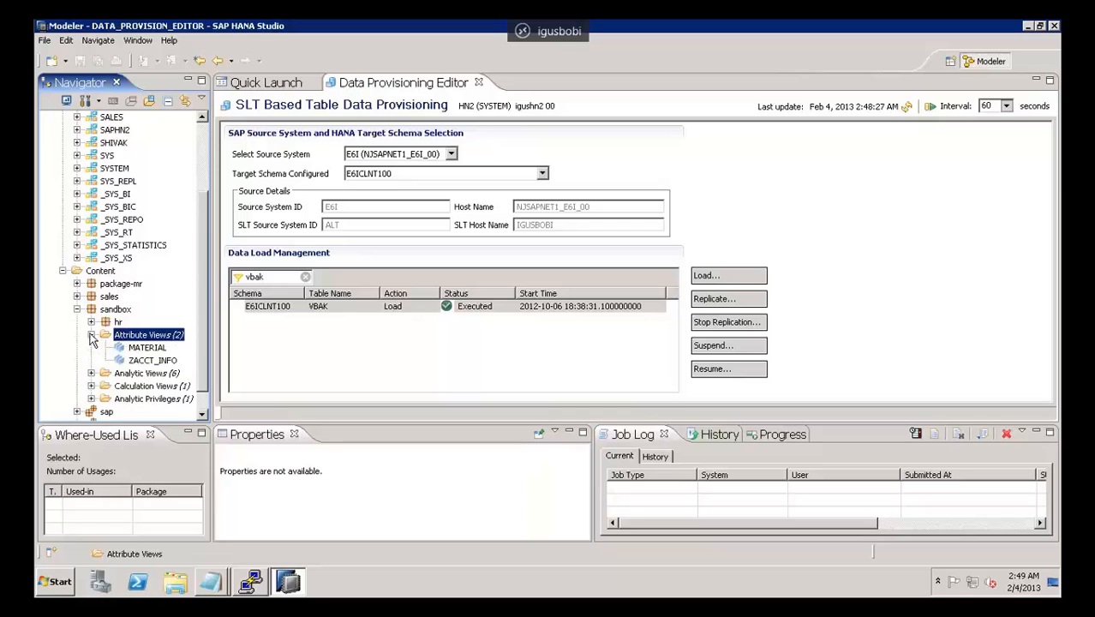
{"action": "left_click", "coordinate": [154, 349]}
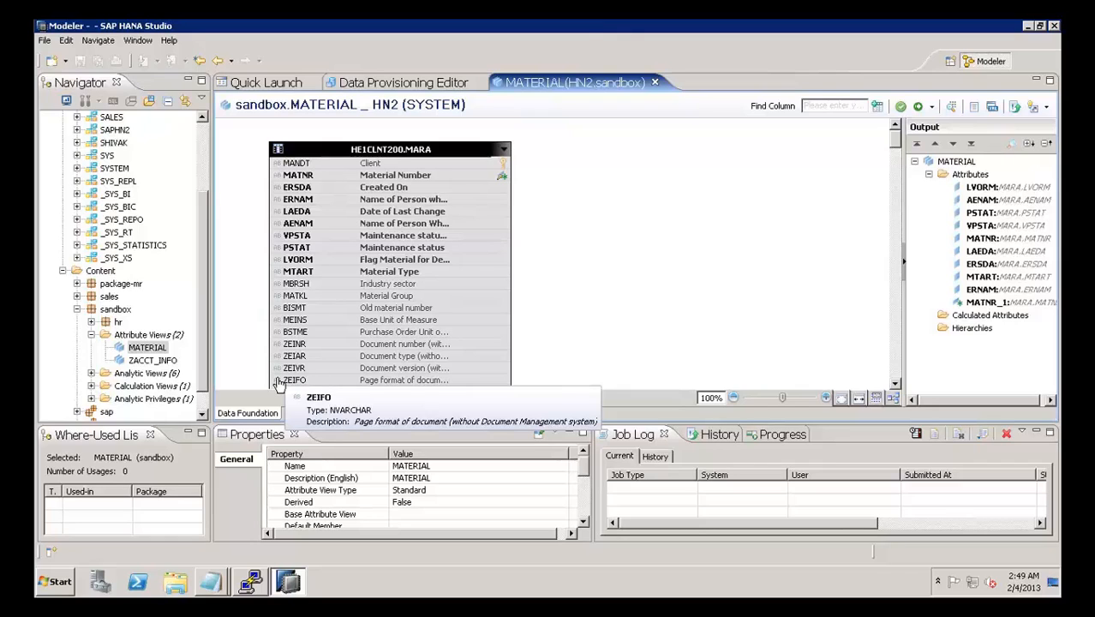
{"action": "left_click", "coordinate": [163, 362]}
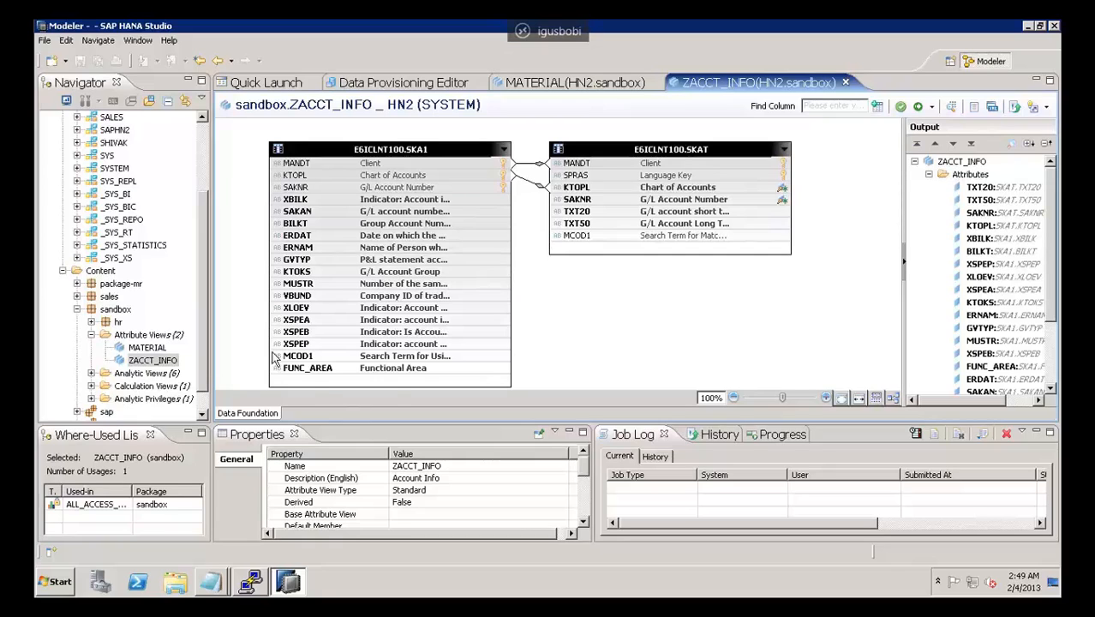
Step: Expand the sandbox package's Analytic Views and open COPY_AN_DSO_ANALYSIS_30, showing its Logical View
{"action": "left_click", "coordinate": [91, 374]}
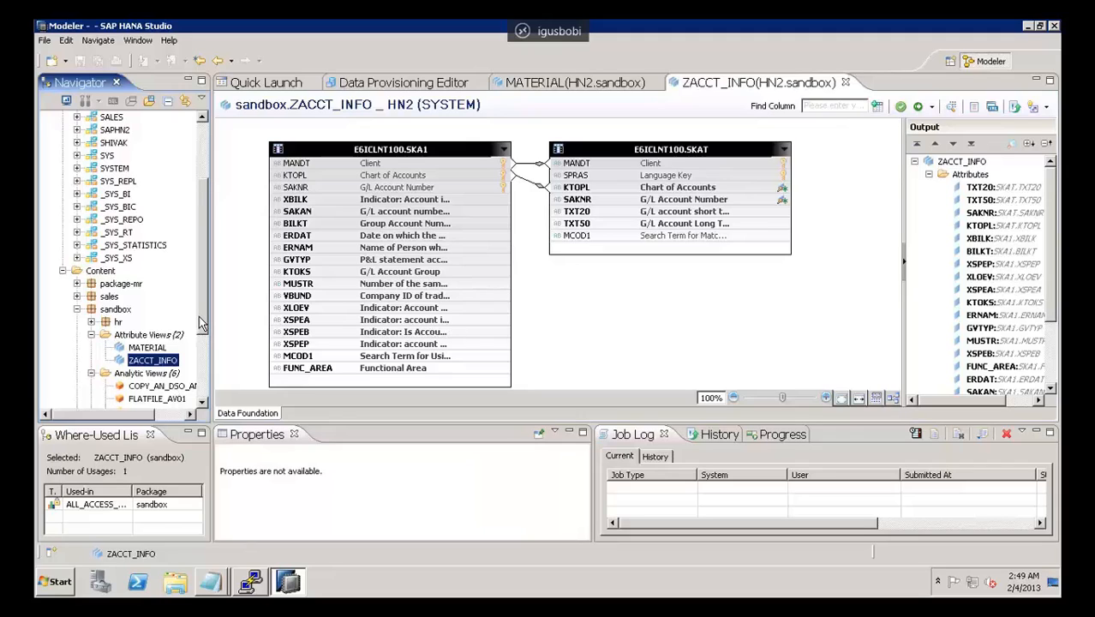
{"action": "left_click_drag", "start_coordinate": [199, 315], "coordinate": [207, 374]}
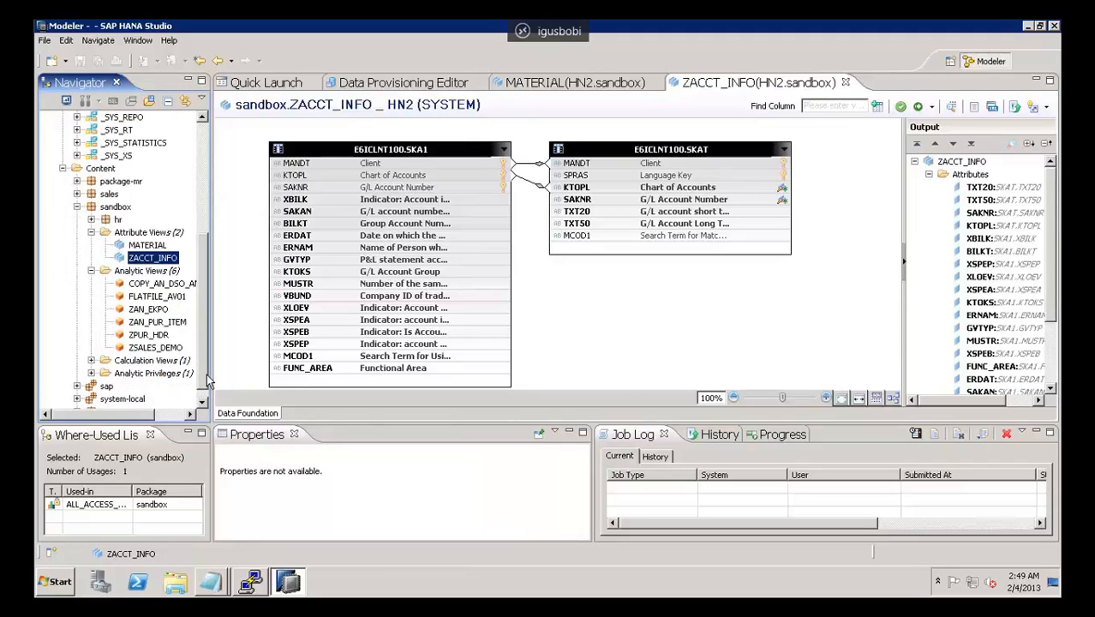
{"action": "left_click", "coordinate": [147, 284]}
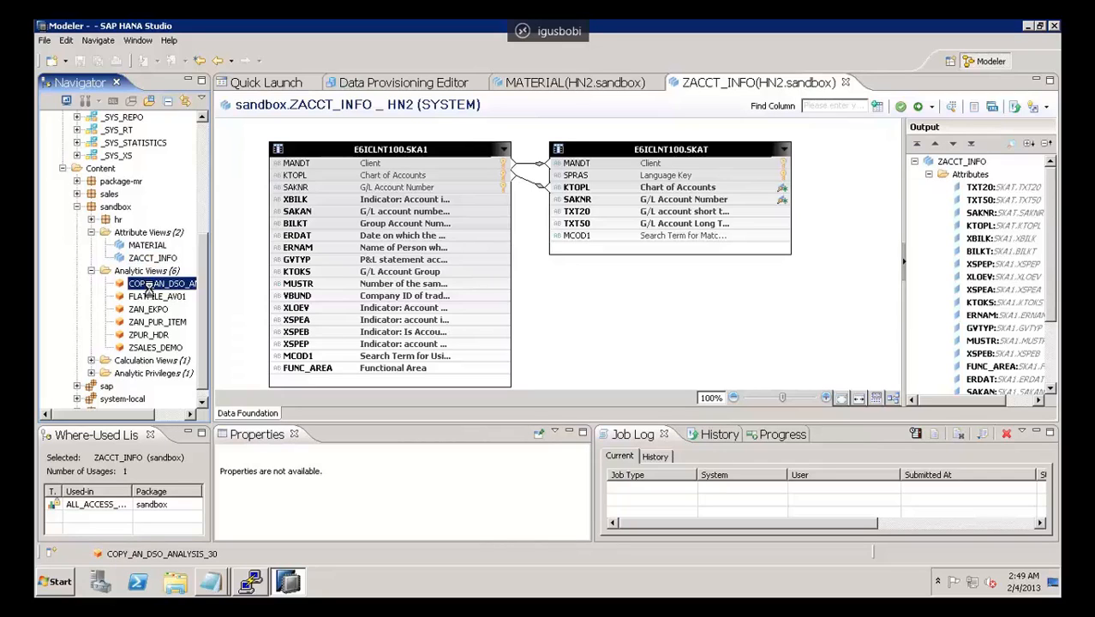
{"action": "double_click", "coordinate": [147, 286]}
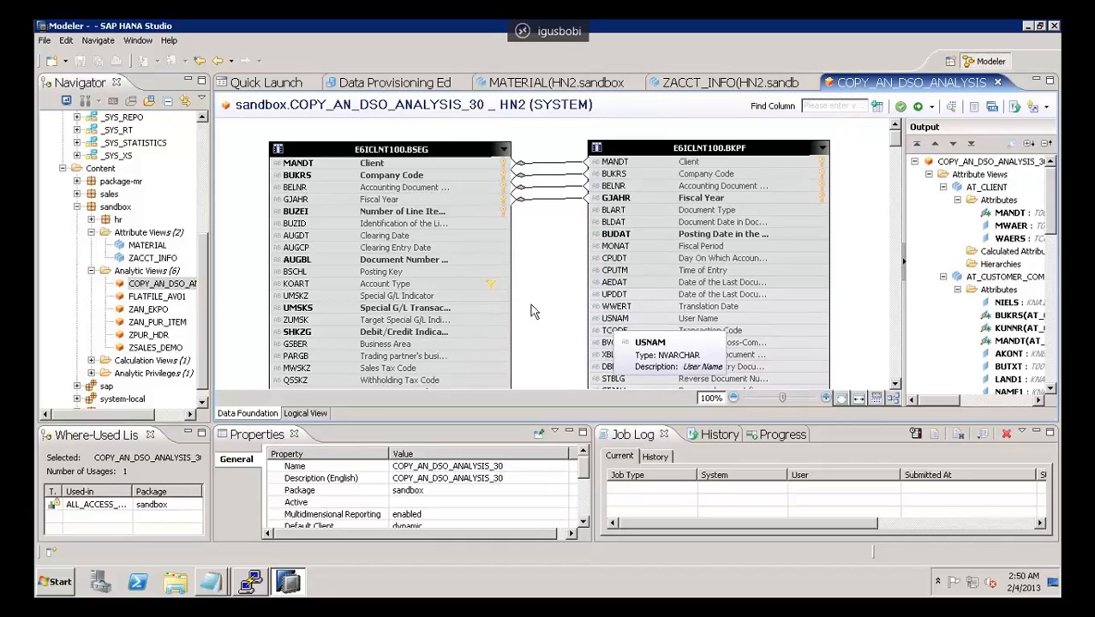
{"action": "left_click", "coordinate": [302, 414]}
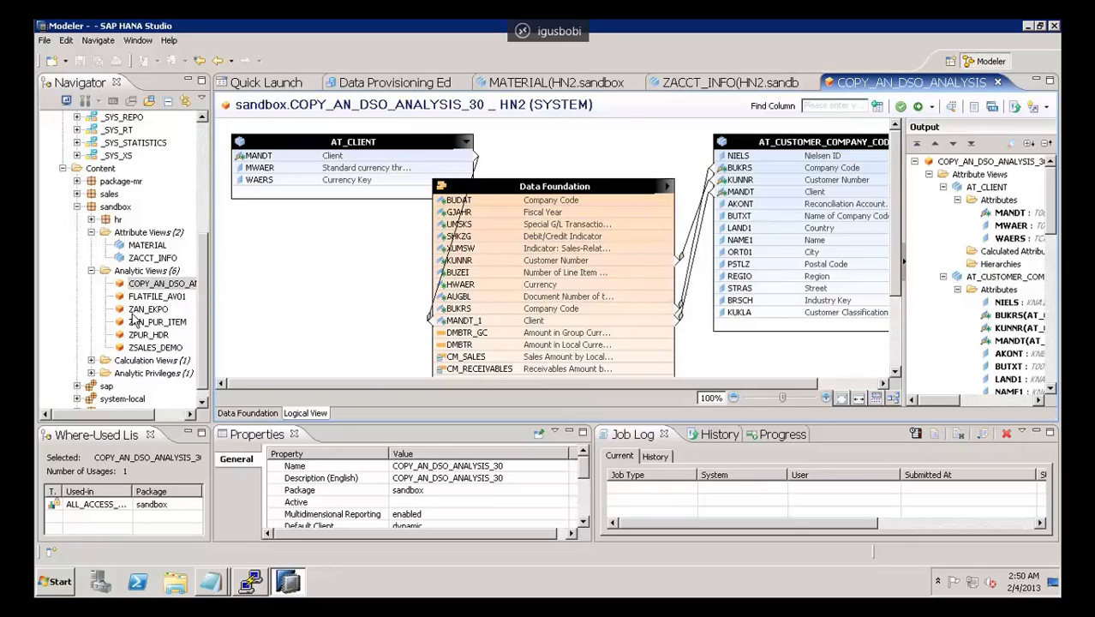
Step: Expand the sandbox package's Calculation Views and open the SALESTEST view
{"action": "left_click", "coordinate": [92, 361]}
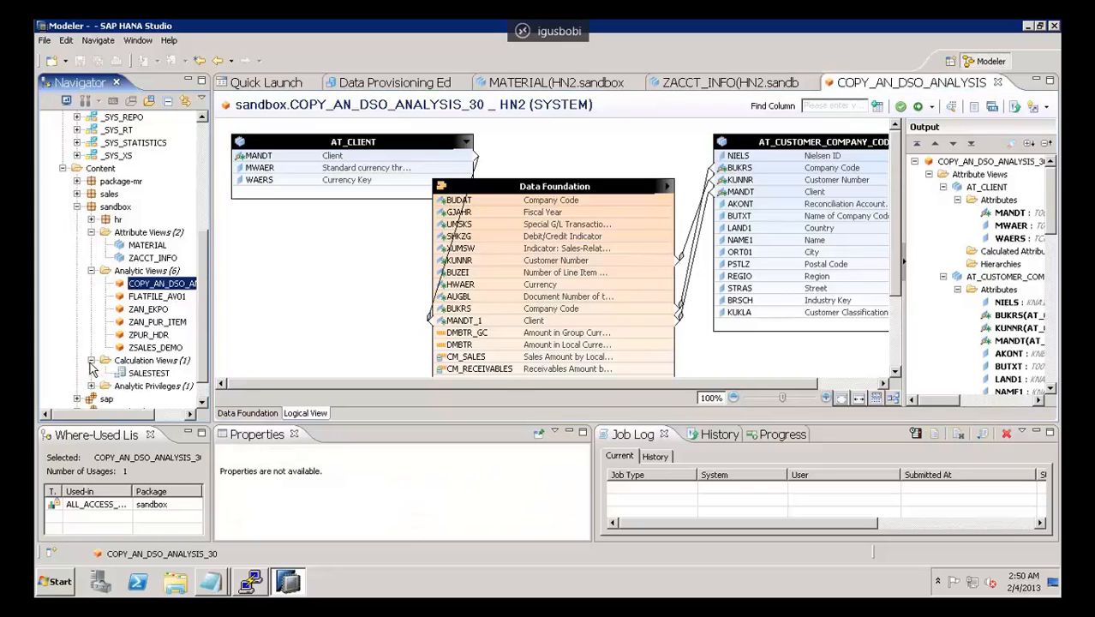
{"action": "left_click", "coordinate": [203, 401]}
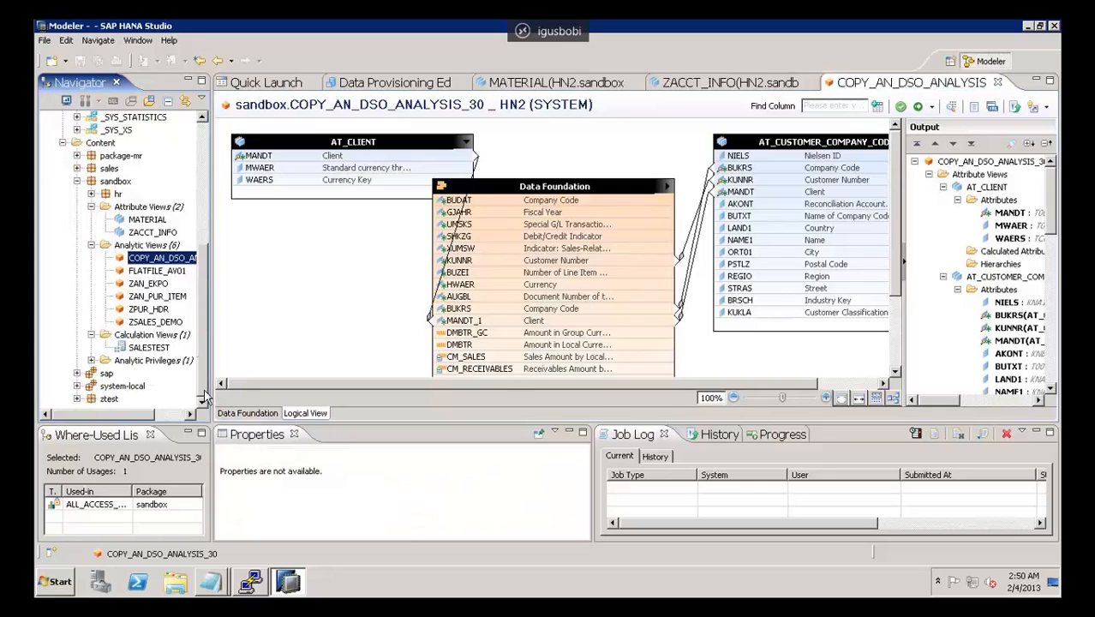
{"action": "left_click", "coordinate": [151, 349]}
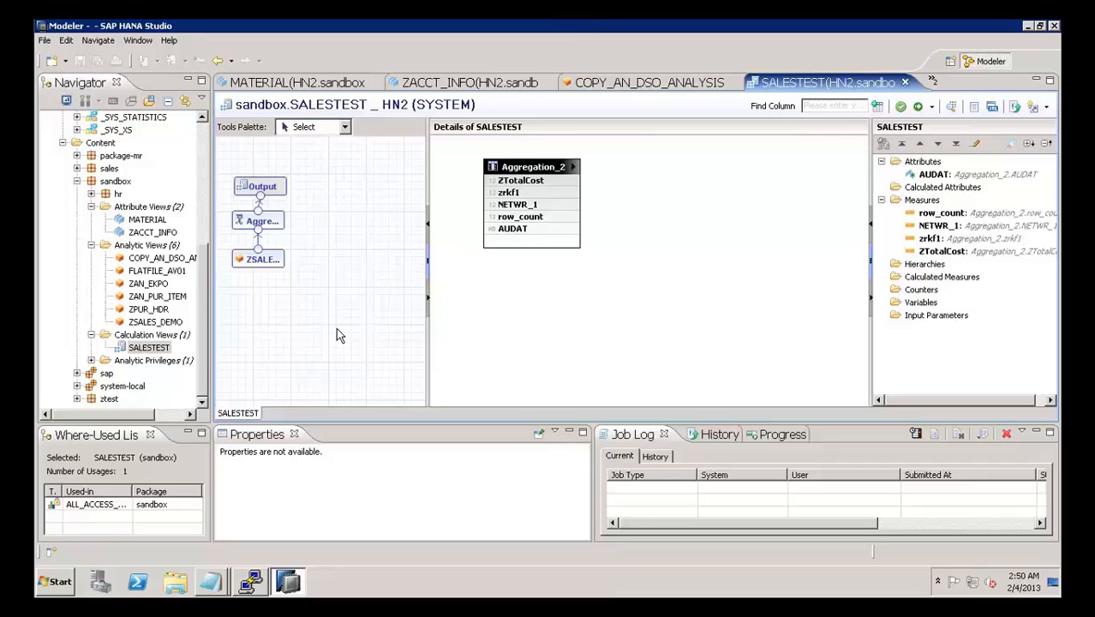
Step: Expand the Analytic Privileges folder to show ALL_ACCESS_SALES, and select the sandbox package's Attribute Views folder
{"action": "left_click", "coordinate": [92, 360]}
{"action": "left_click", "coordinate": [144, 377]}
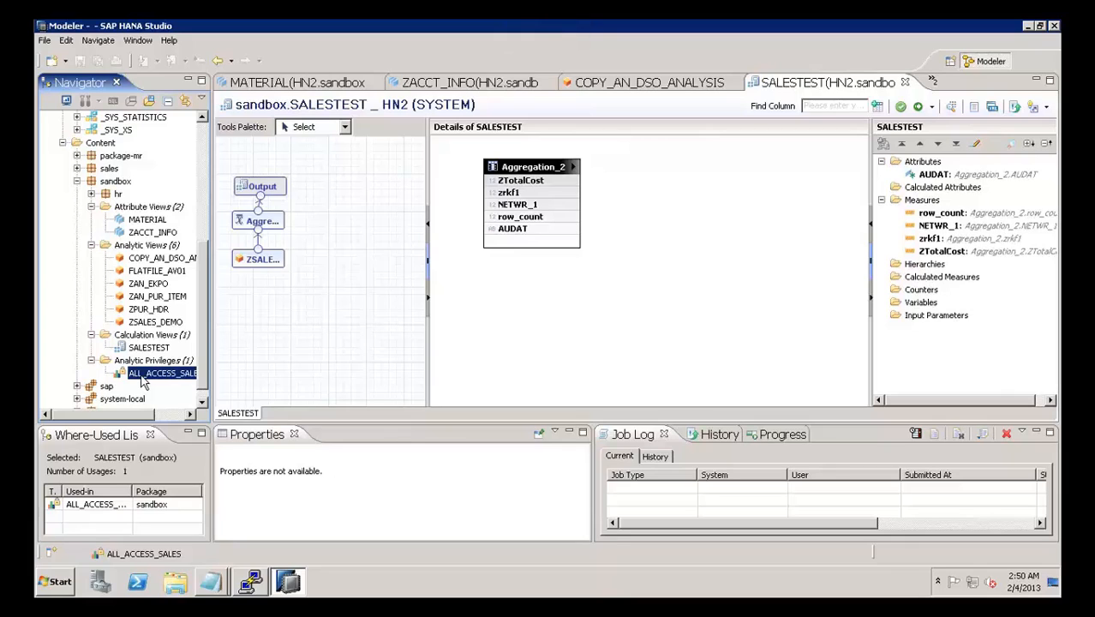
{"action": "left_click", "coordinate": [158, 222]}
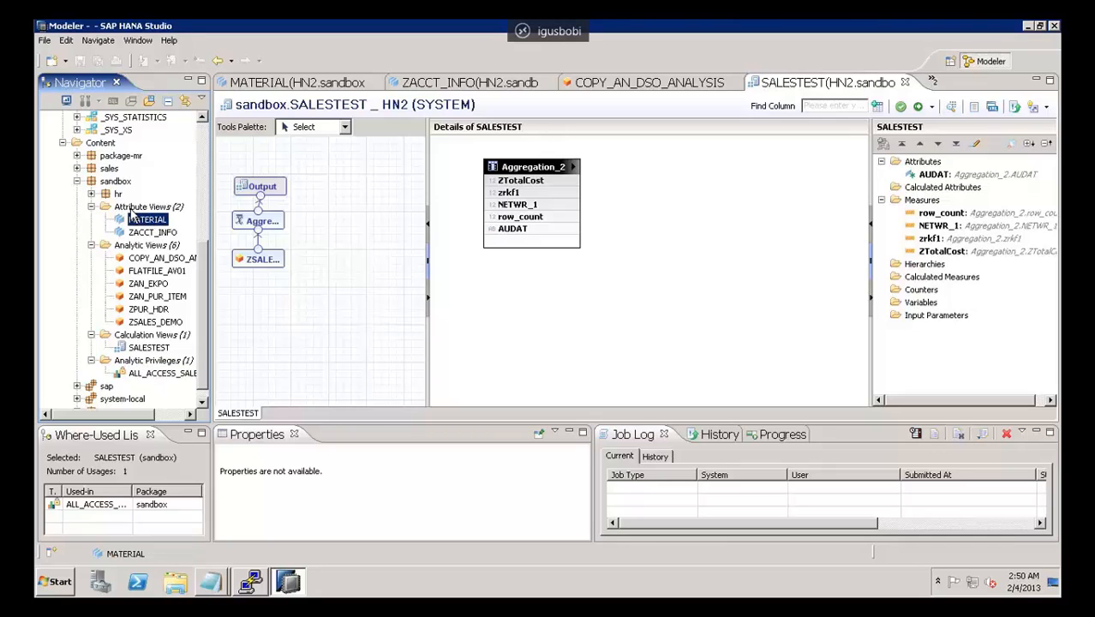
{"action": "left_click", "coordinate": [135, 209]}
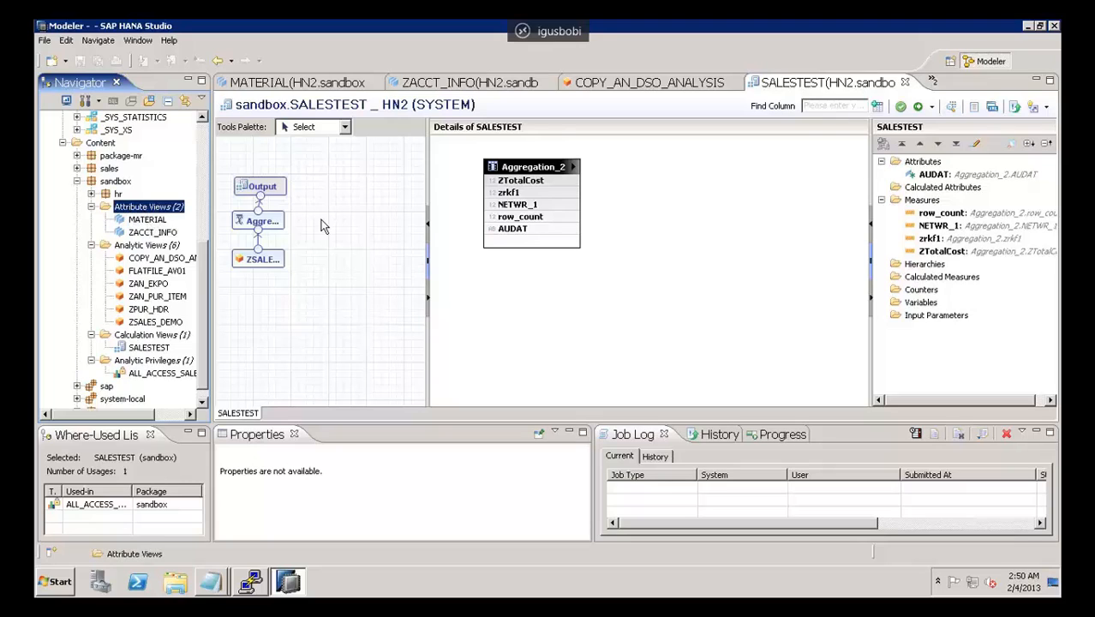
Step: Close the SALESTEST and COPY_AN_DSO_ANALYSIS_30 view editors
{"action": "left_click", "coordinate": [904, 83]}
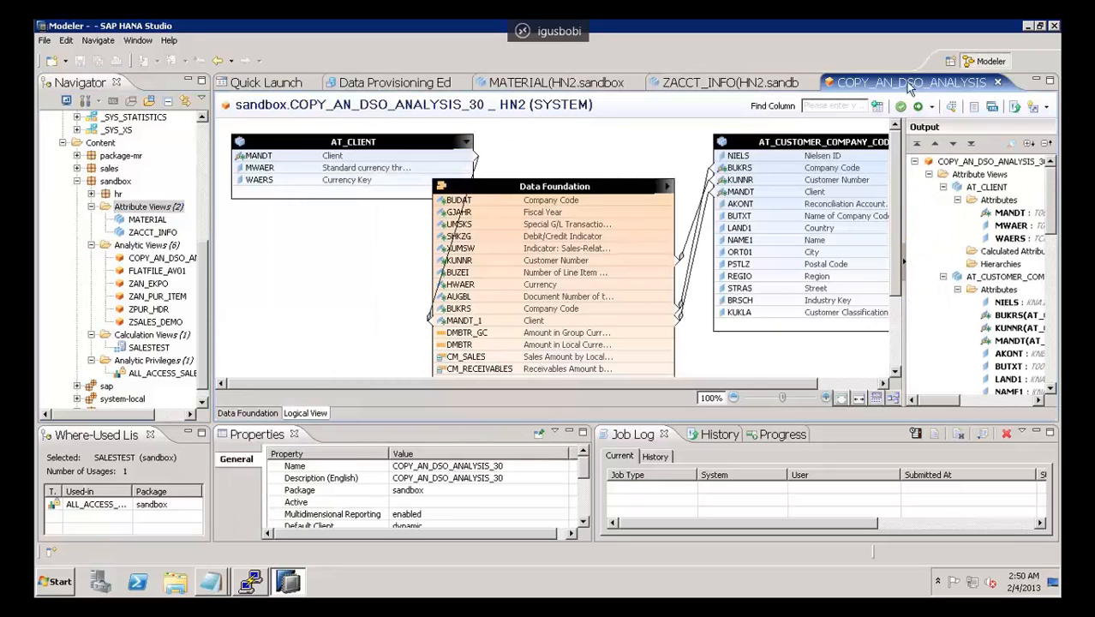
{"action": "left_click", "coordinate": [999, 83]}
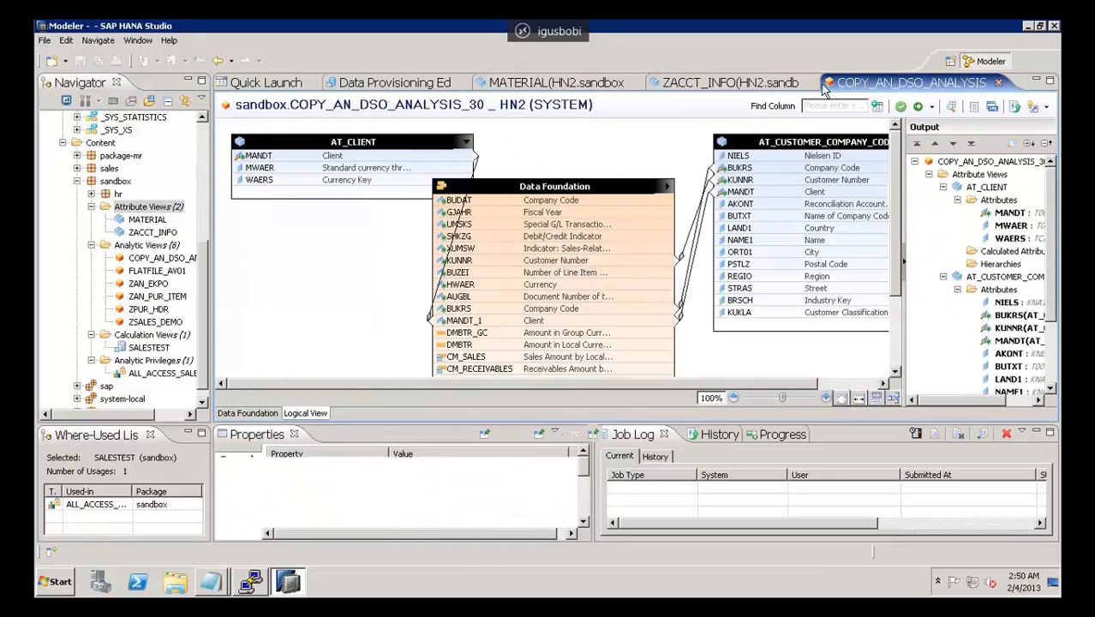
{"action": "left_click", "coordinate": [999, 83]}
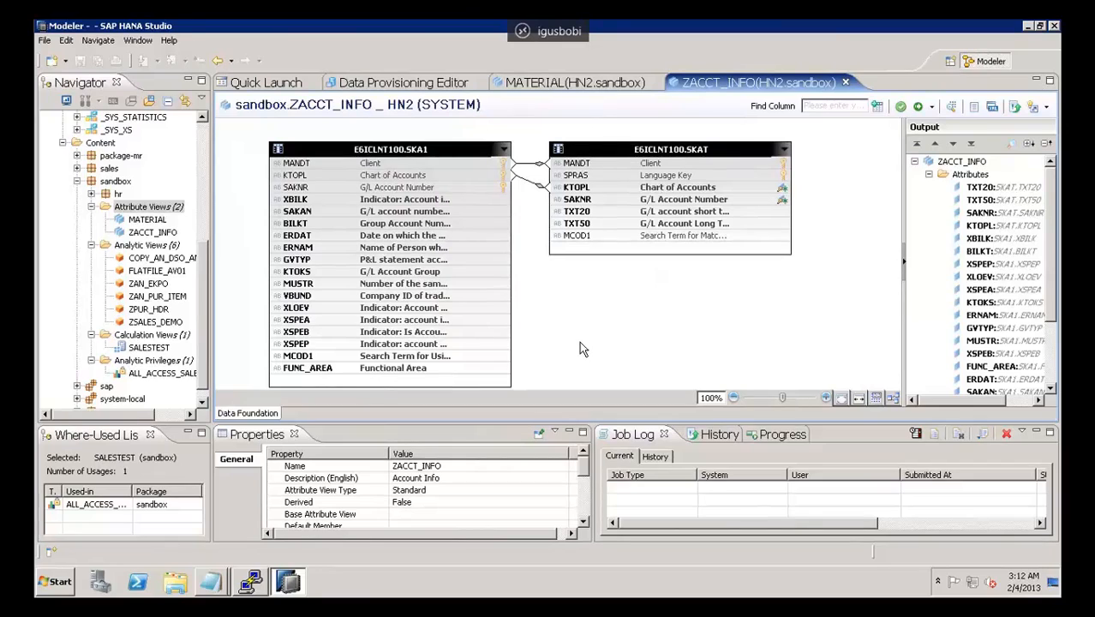
Step: Review the ZACCT_INFO attribute view's output columns, collapse its Attributes group, and select Calculated Attributes and Hierarchies
{"action": "left_click", "coordinate": [150, 237]}
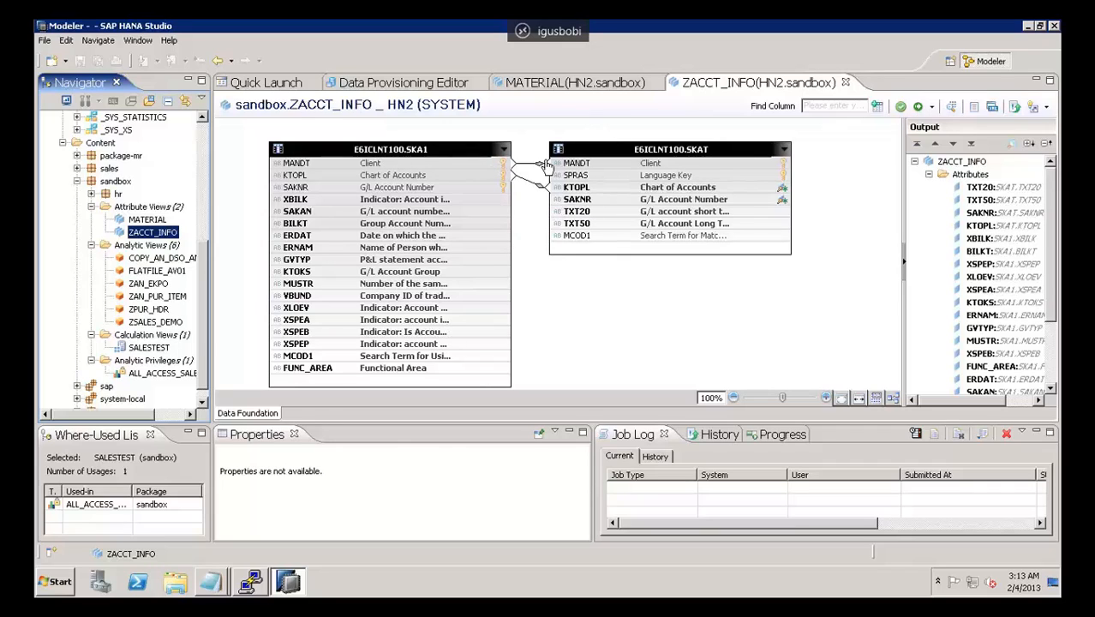
{"action": "mouse_move", "coordinate": [554, 200]}
{"action": "left_click", "coordinate": [1054, 186]}
{"action": "scroll", "coordinate": [1054, 186], "scroll_direction": "down", "scroll_amount": 3}
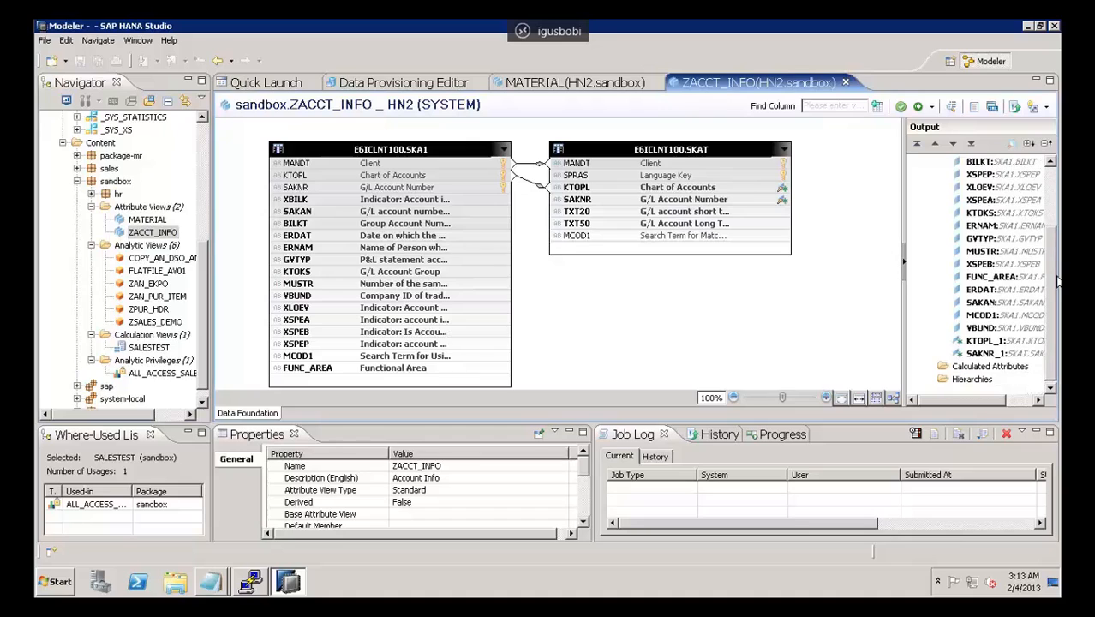
{"action": "scroll", "coordinate": [1057, 288], "scroll_direction": "up", "scroll_amount": 3}
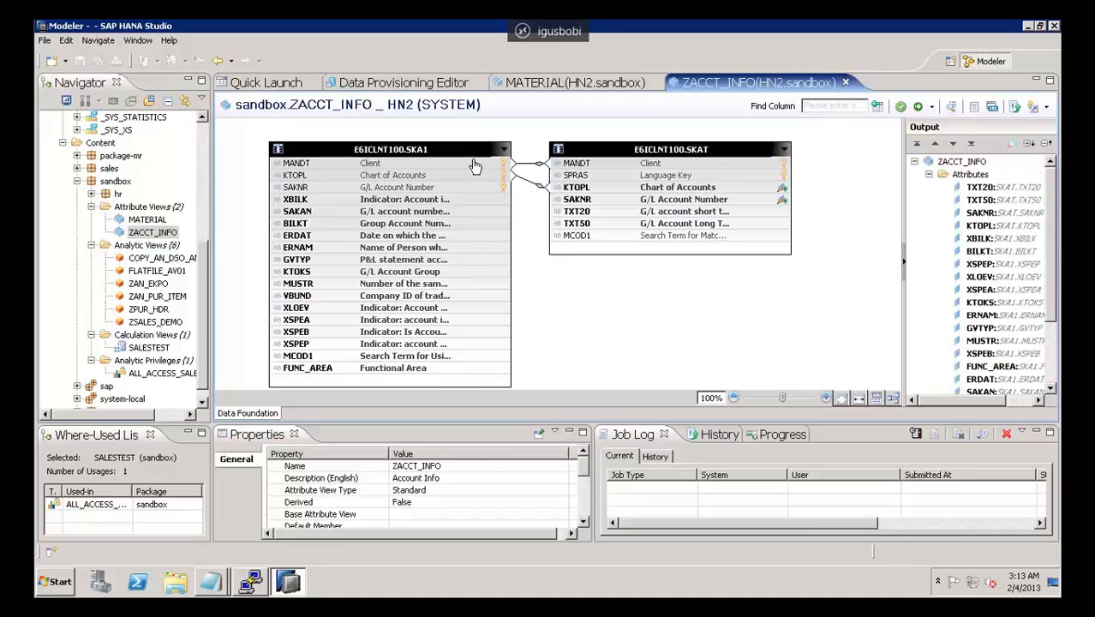
{"action": "left_click", "coordinate": [930, 175]}
{"action": "left_click", "coordinate": [985, 187]}
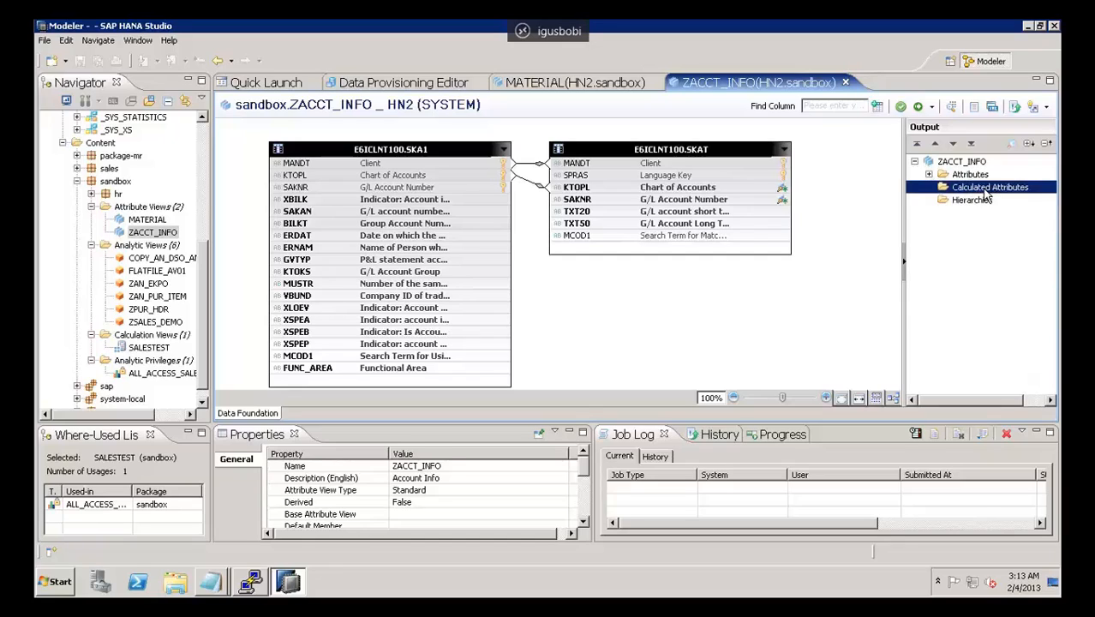
{"action": "left_click", "coordinate": [961, 202]}
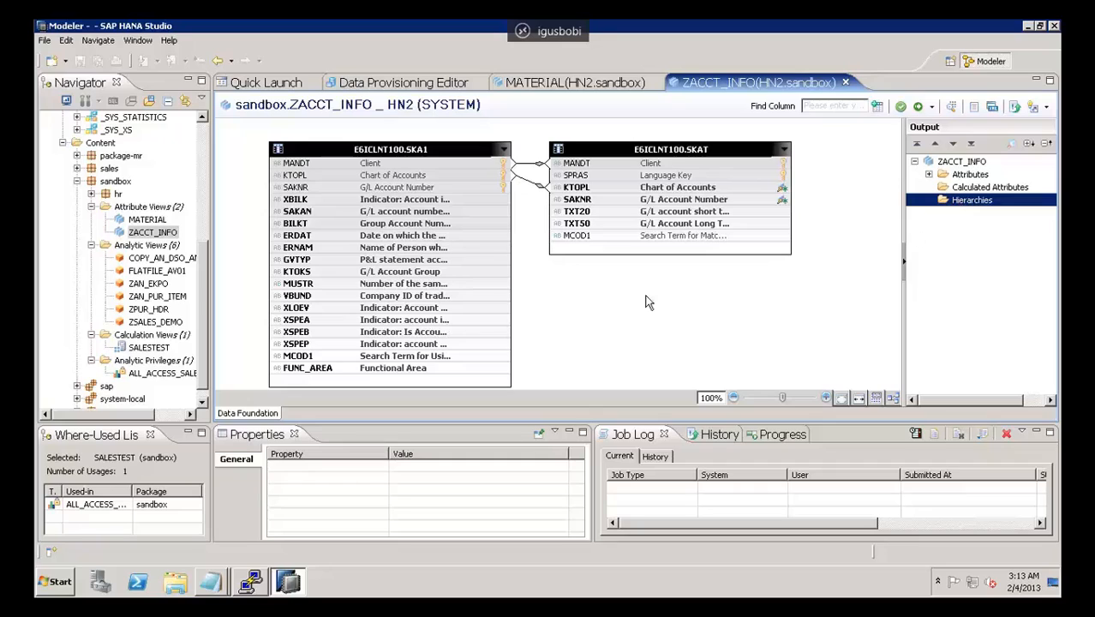
Step: Collapse the sandbox package's Attribute Views folder and open the ZSALES_DEMO analytic view
{"action": "left_click", "coordinate": [143, 222]}
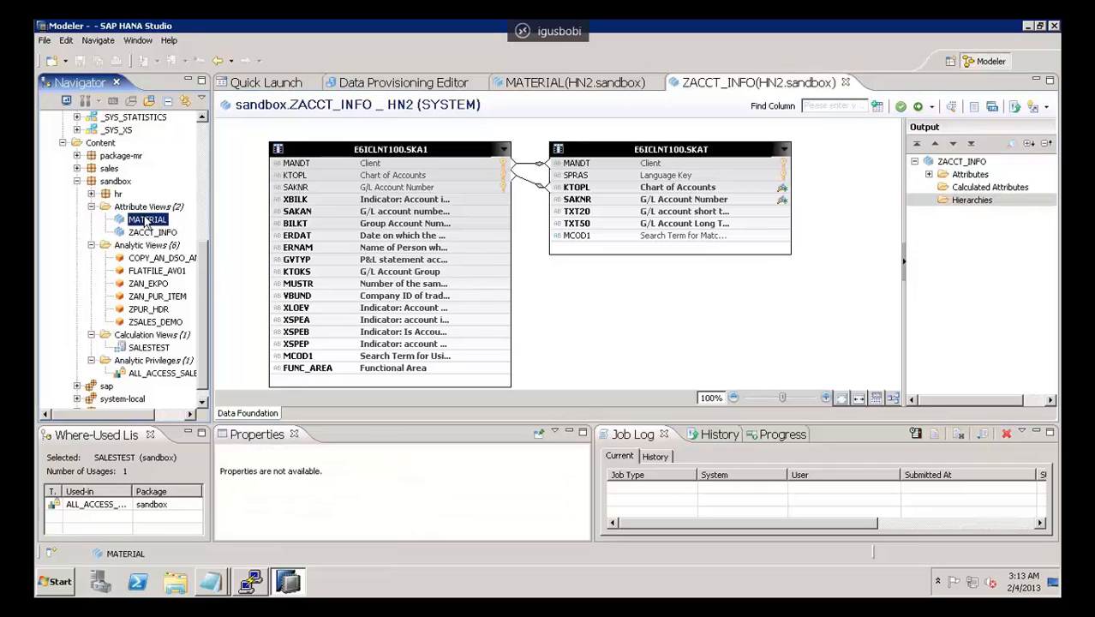
{"action": "left_click", "coordinate": [91, 208]}
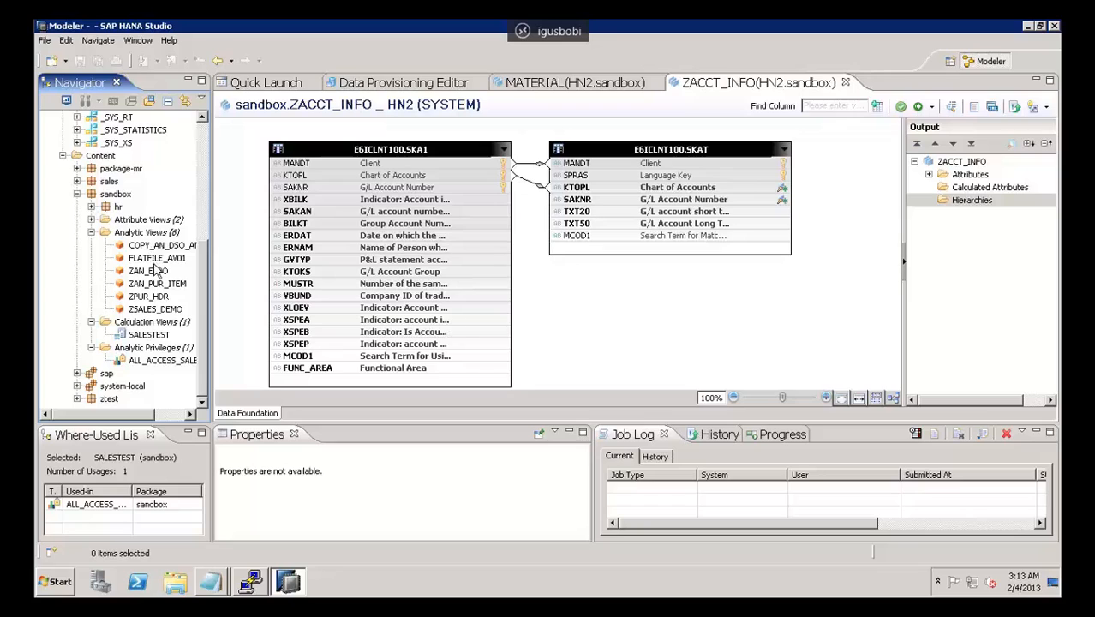
{"action": "left_click", "coordinate": [154, 308]}
{"action": "double_click", "coordinate": [154, 309]}
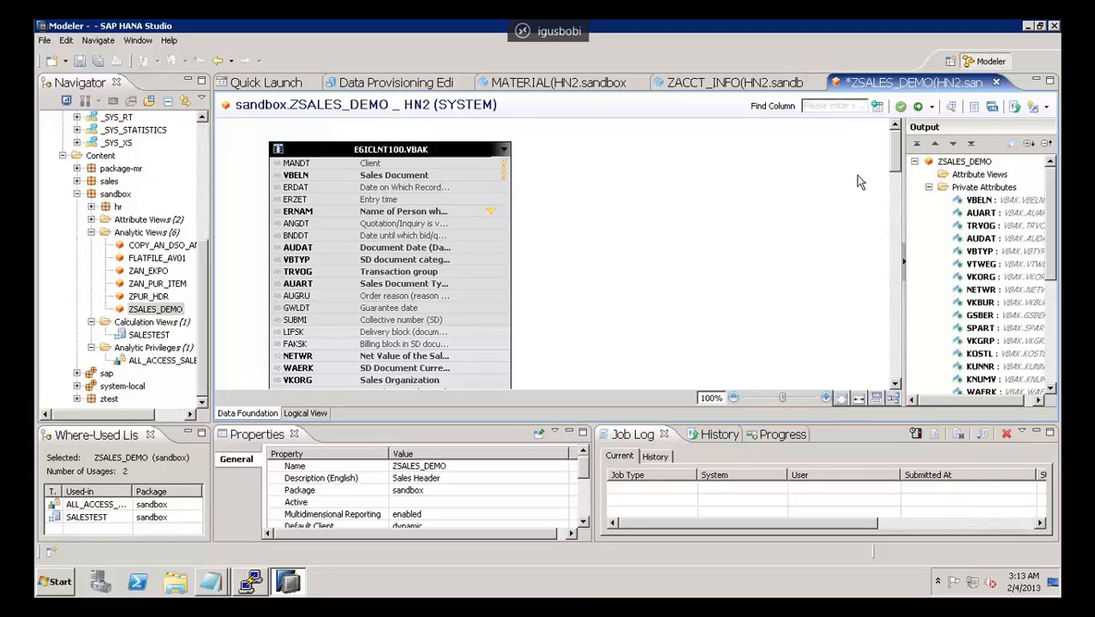
Step: Examine the VBAK table fields in ZSALES_DEMO's Data Foundation and show the view's Logical View
{"action": "mouse_move", "coordinate": [897, 159]}
{"action": "left_mouse_down"}
{"action": "mouse_move", "coordinate": [913, 396]}
{"action": "mouse_move", "coordinate": [911, 150]}
{"action": "left_mouse_up"}
{"action": "mouse_move", "coordinate": [491, 216]}
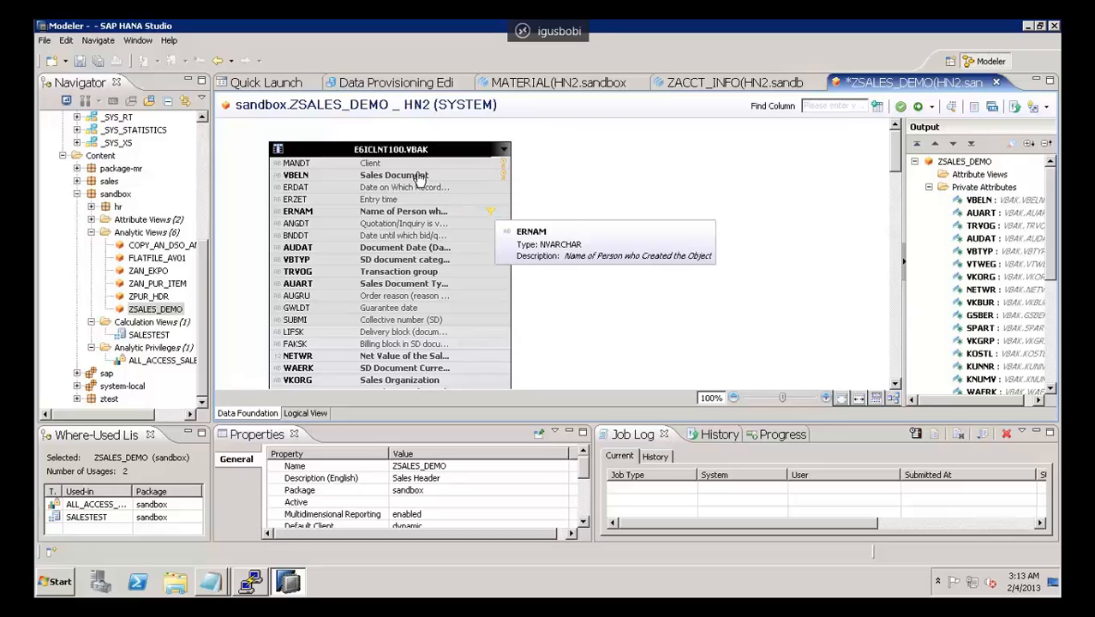
{"action": "mouse_move", "coordinate": [420, 178]}
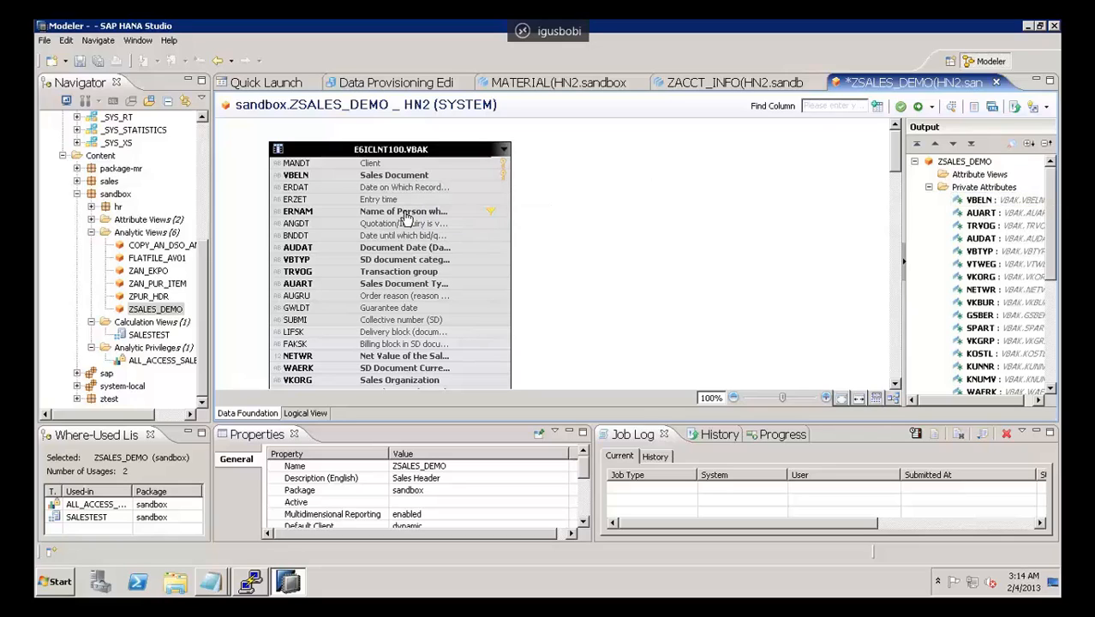
{"action": "mouse_move", "coordinate": [406, 217]}
{"action": "left_click", "coordinate": [305, 414]}
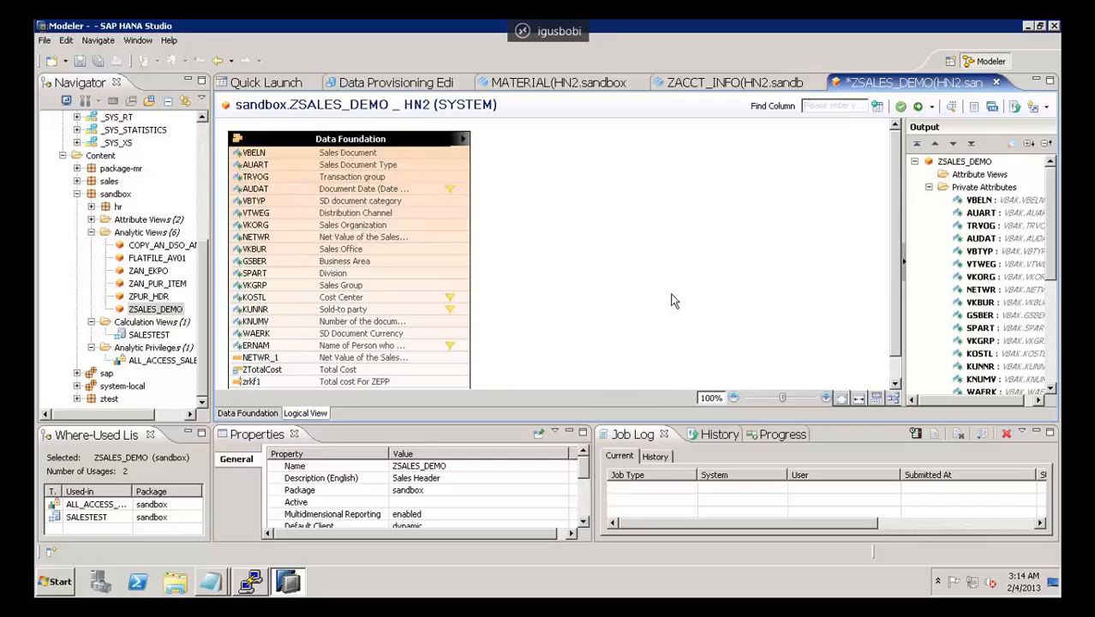
{"action": "mouse_move", "coordinate": [894, 162]}
{"action": "left_mouse_down"}
{"action": "mouse_move", "coordinate": [909, 251]}
{"action": "mouse_move", "coordinate": [911, 153]}
{"action": "left_mouse_up"}
Step: Open the ZAN_EKPO and ZAN_PUR_ITEM analytic views from the sandbox package
{"action": "left_click", "coordinate": [153, 272]}
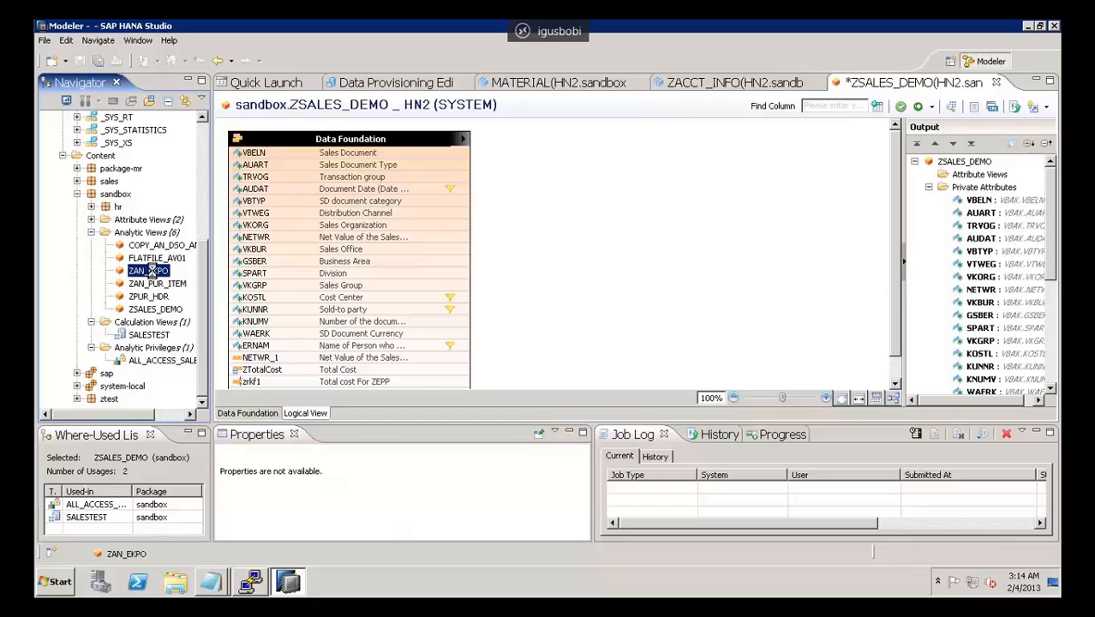
{"action": "double_click", "coordinate": [152, 272]}
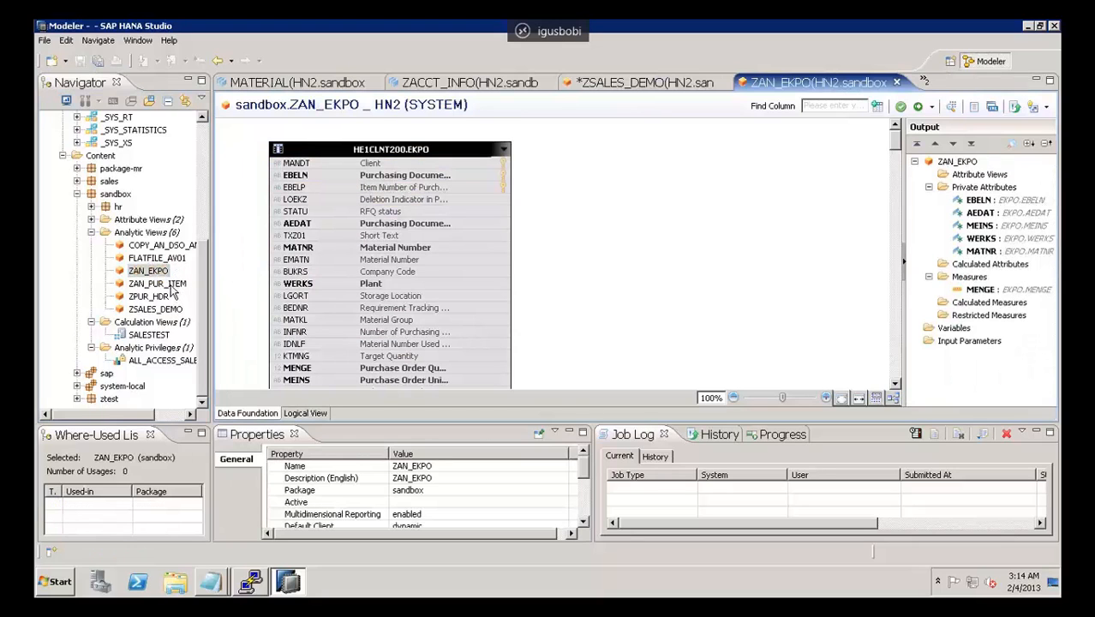
{"action": "left_click", "coordinate": [158, 284]}
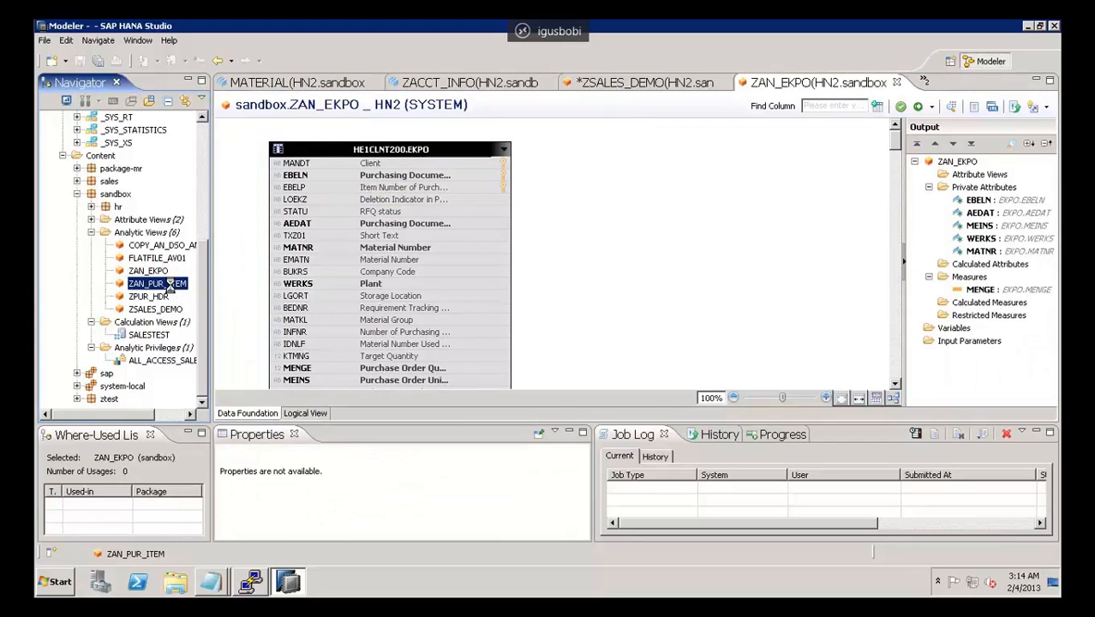
{"action": "double_click", "coordinate": [169, 285]}
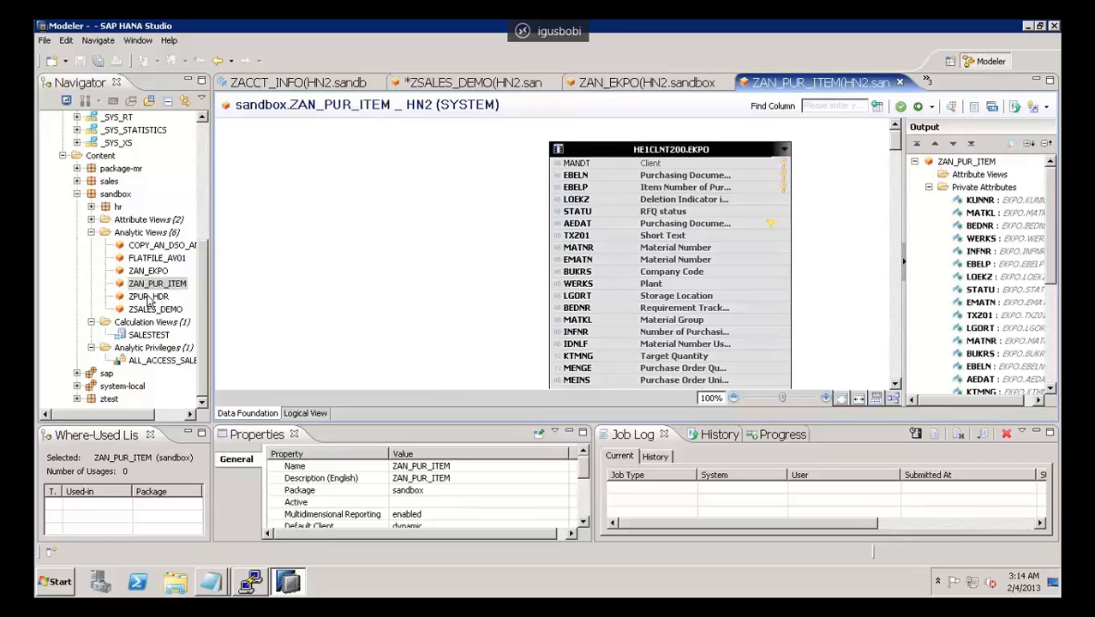
Step: Open the ZPUR_HDR analytic view in its Logical View and return to ZAN_EKPO to show its Logical View
{"action": "left_click", "coordinate": [149, 296]}
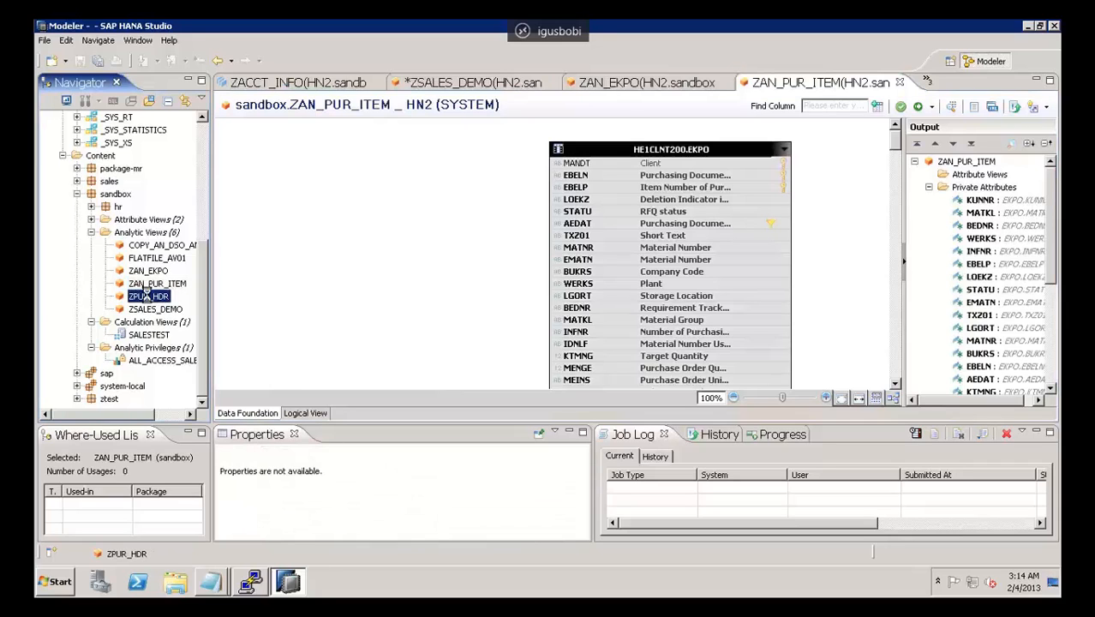
{"action": "left_click", "coordinate": [291, 413]}
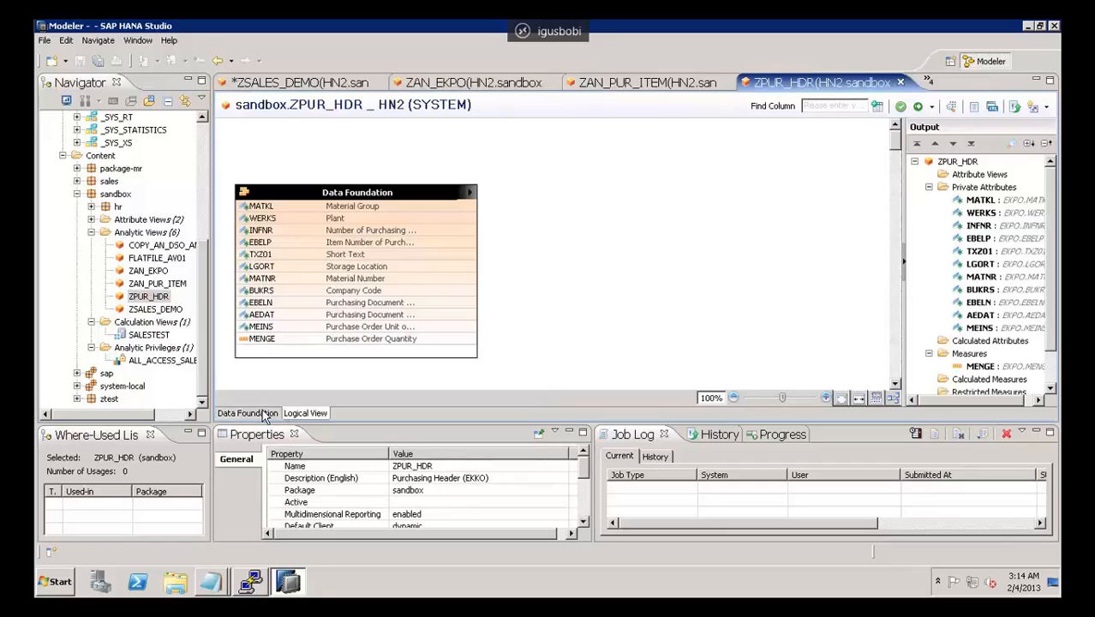
{"action": "left_click", "coordinate": [311, 414]}
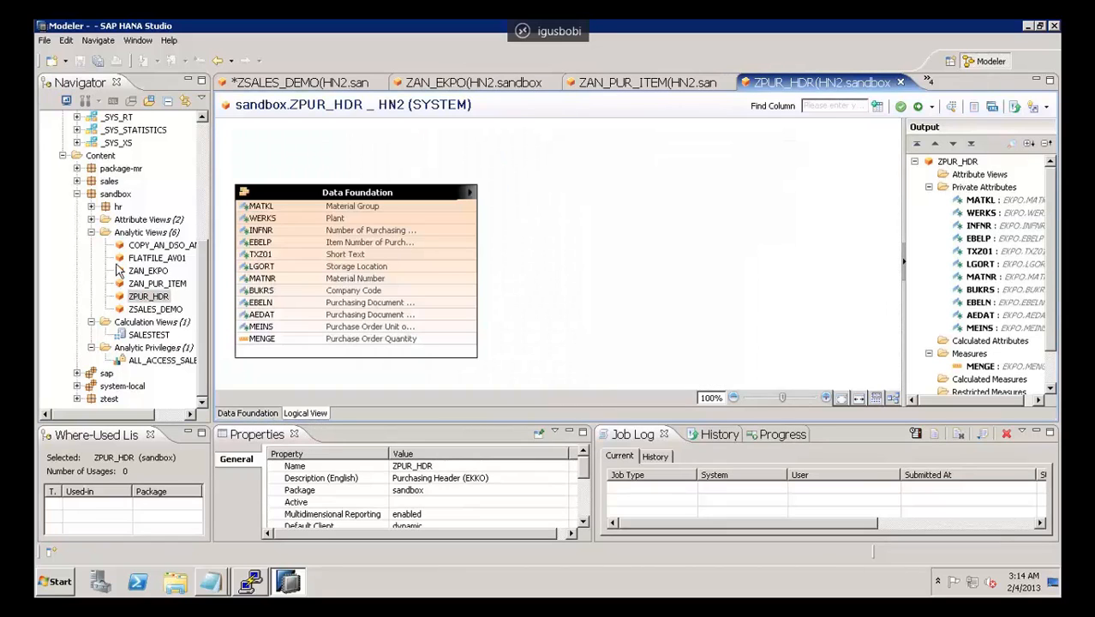
{"action": "double_click", "coordinate": [142, 272]}
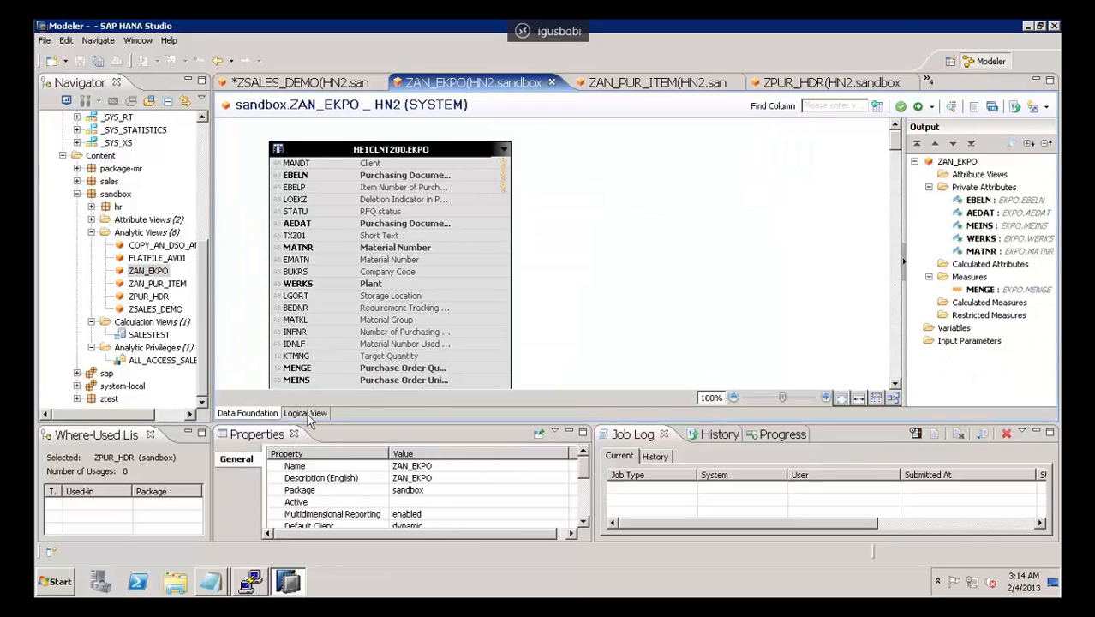
{"action": "left_click", "coordinate": [308, 414]}
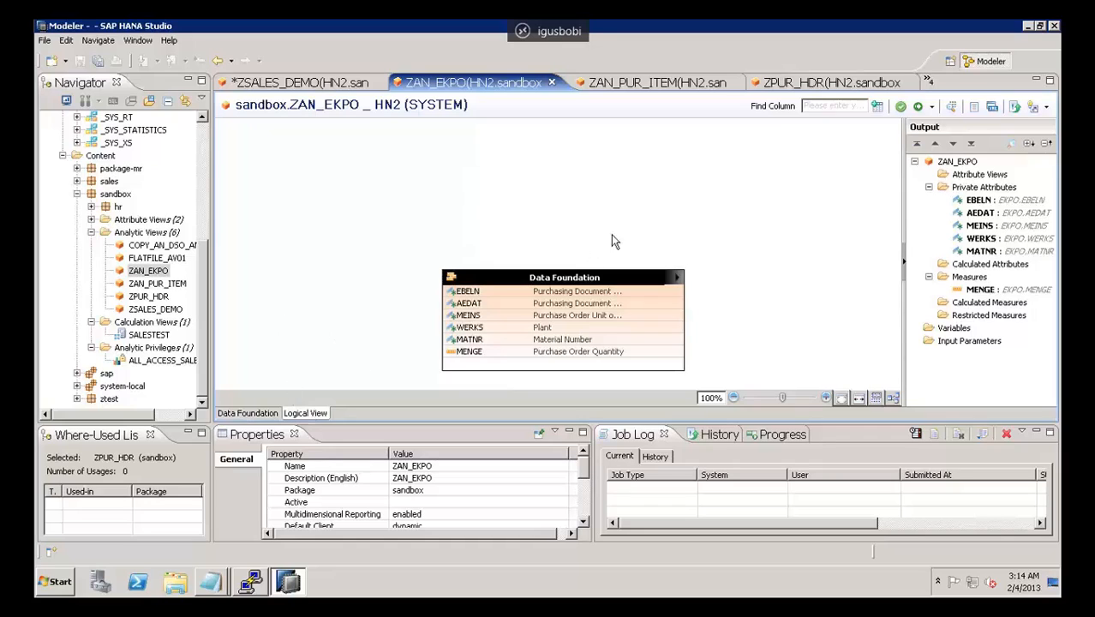
Step: Reopen the COPY_AN_DSO_ANALYSIS_30 analytic view and show its Logical View
{"action": "left_click", "coordinate": [160, 246]}
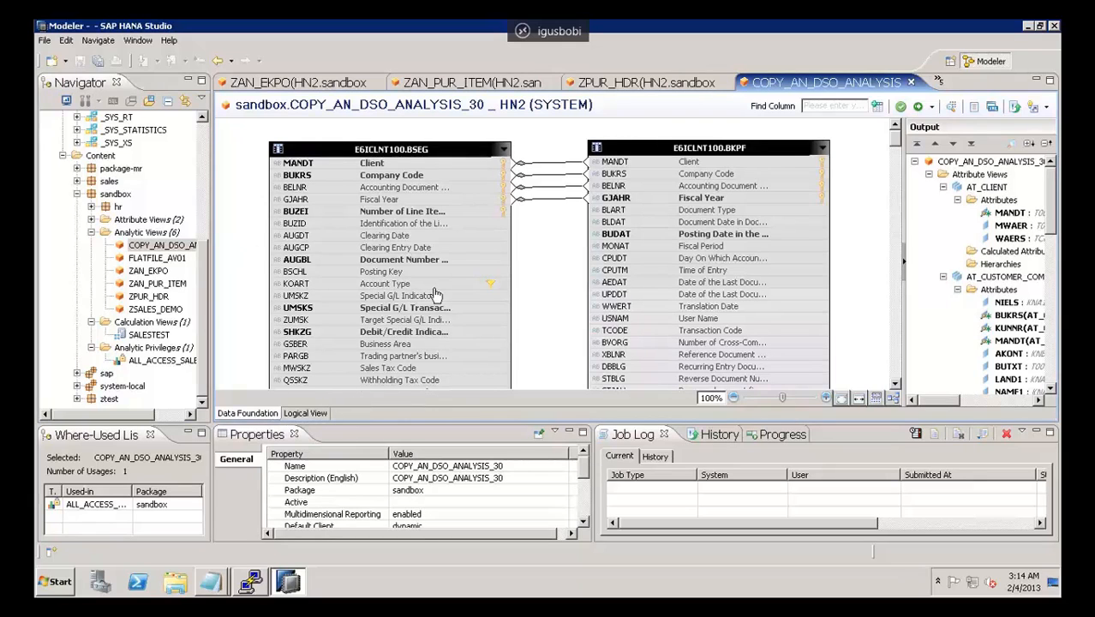
{"action": "left_click", "coordinate": [306, 413]}
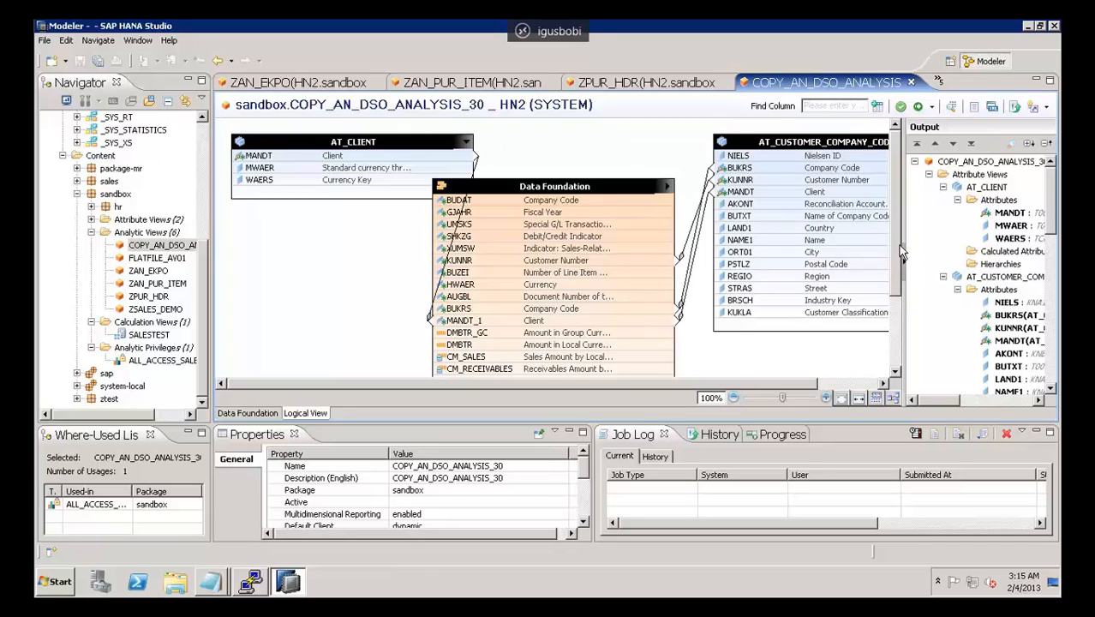
{"action": "left_click_drag", "start_coordinate": [897, 256], "coordinate": [919, 205]}
Step: Select the KUNNR join between the Data Foundation and the customer company code view, and inspect its join type and left and right attribute properties
{"action": "left_click", "coordinate": [693, 233]}
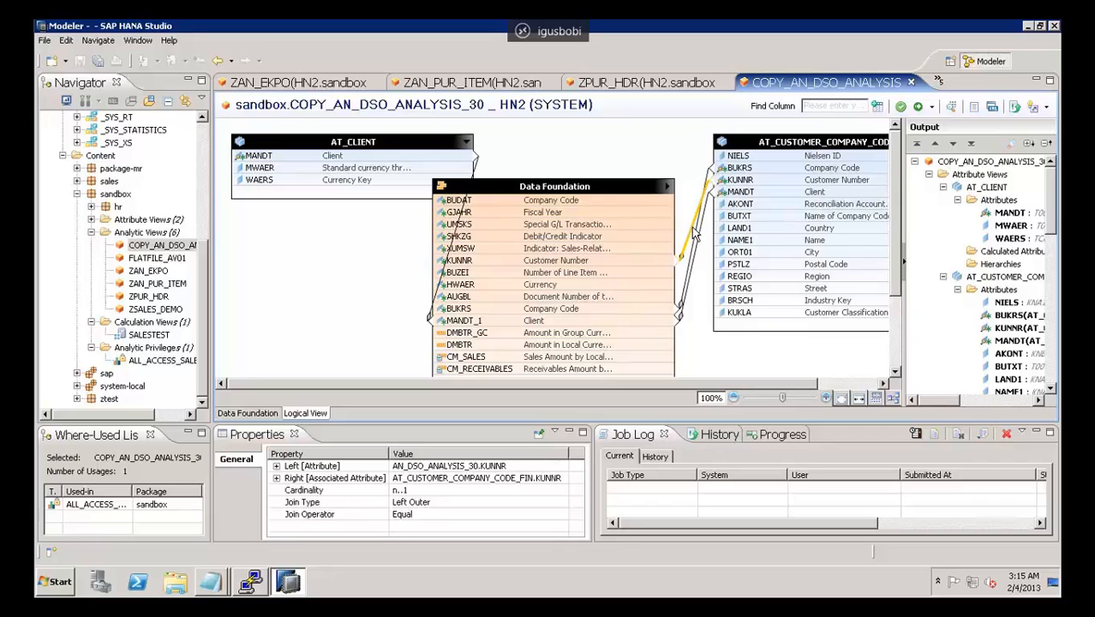
{"action": "left_click", "coordinate": [437, 502]}
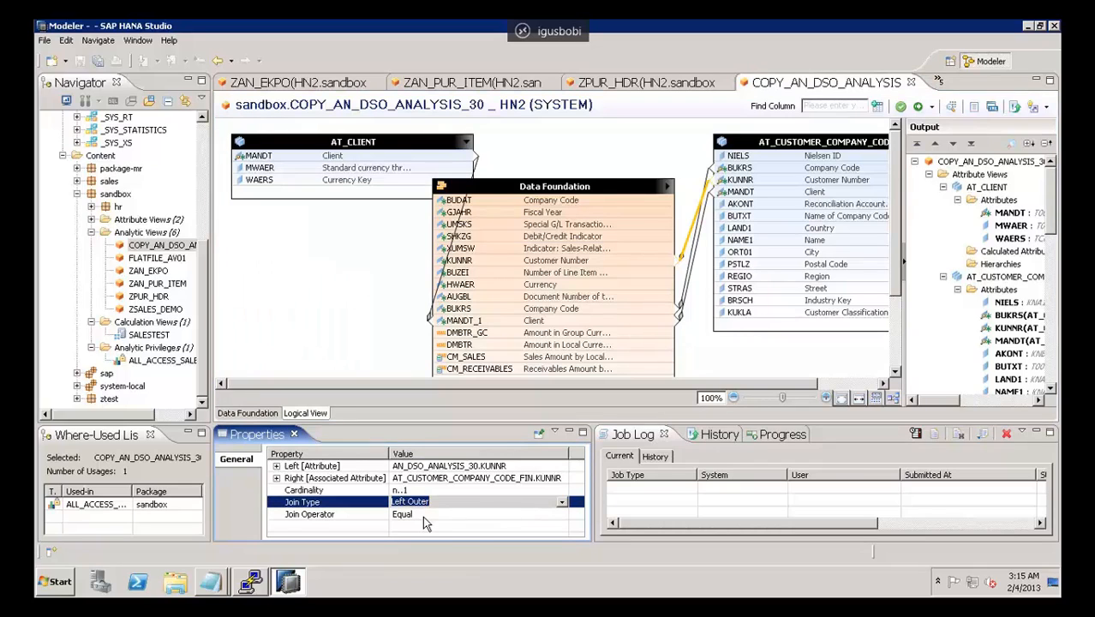
{"action": "left_click", "coordinate": [276, 477]}
{"action": "left_click", "coordinate": [276, 467]}
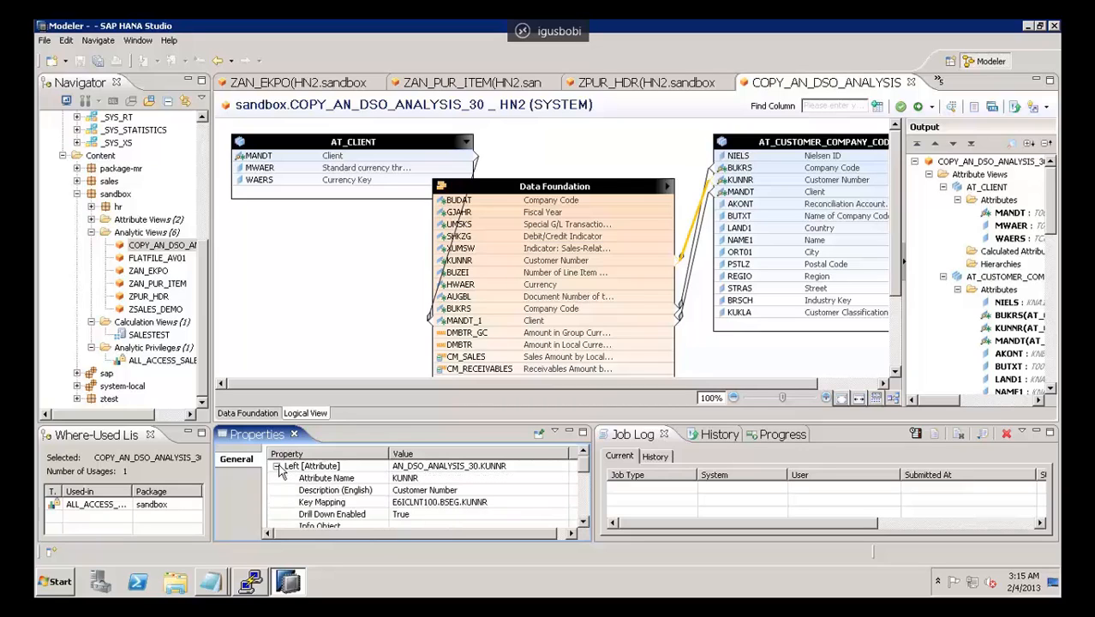
Step: Look at the Progress information and the object version History
{"action": "left_click", "coordinate": [787, 437]}
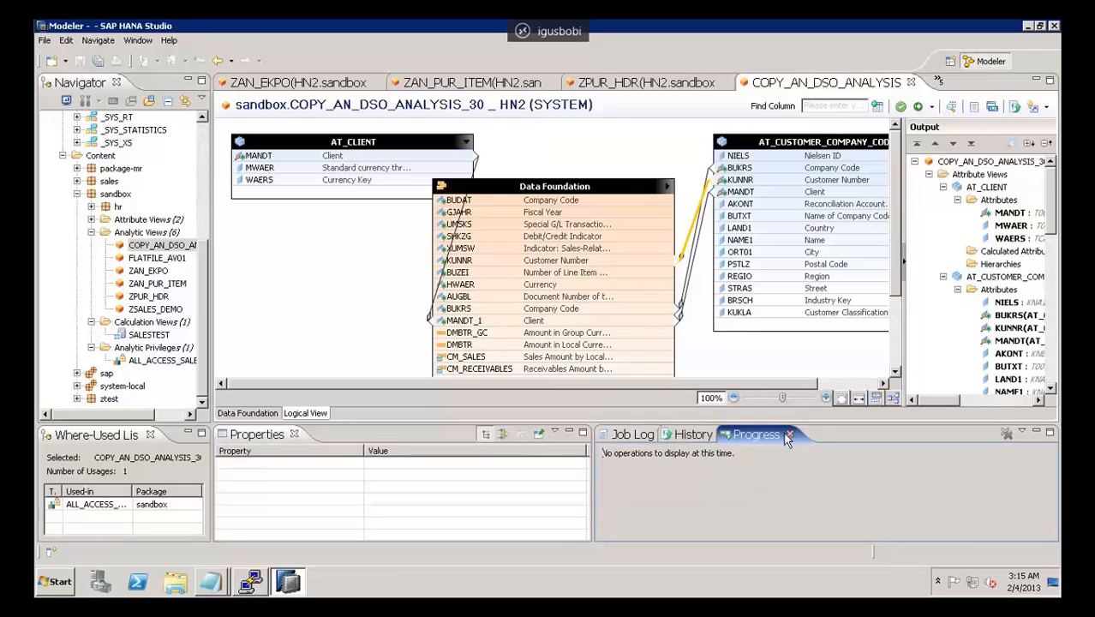
{"action": "left_click", "coordinate": [679, 435]}
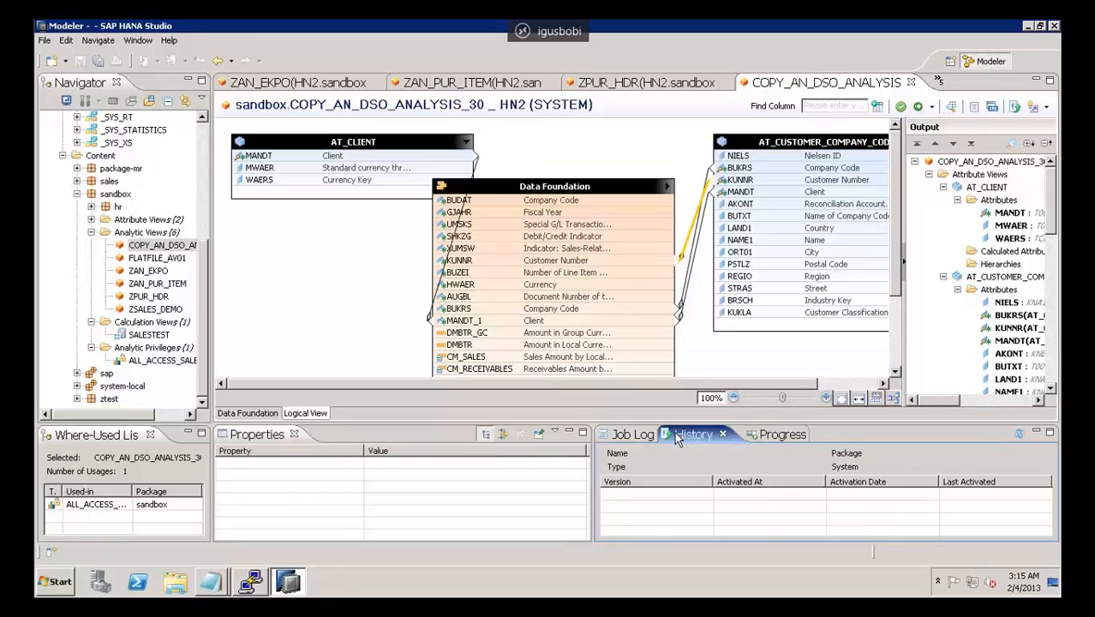
Step: Collapse the sandbox package's Analytic Views folder and show the actions available for its Calculation Views folder
{"action": "left_click", "coordinate": [91, 232]}
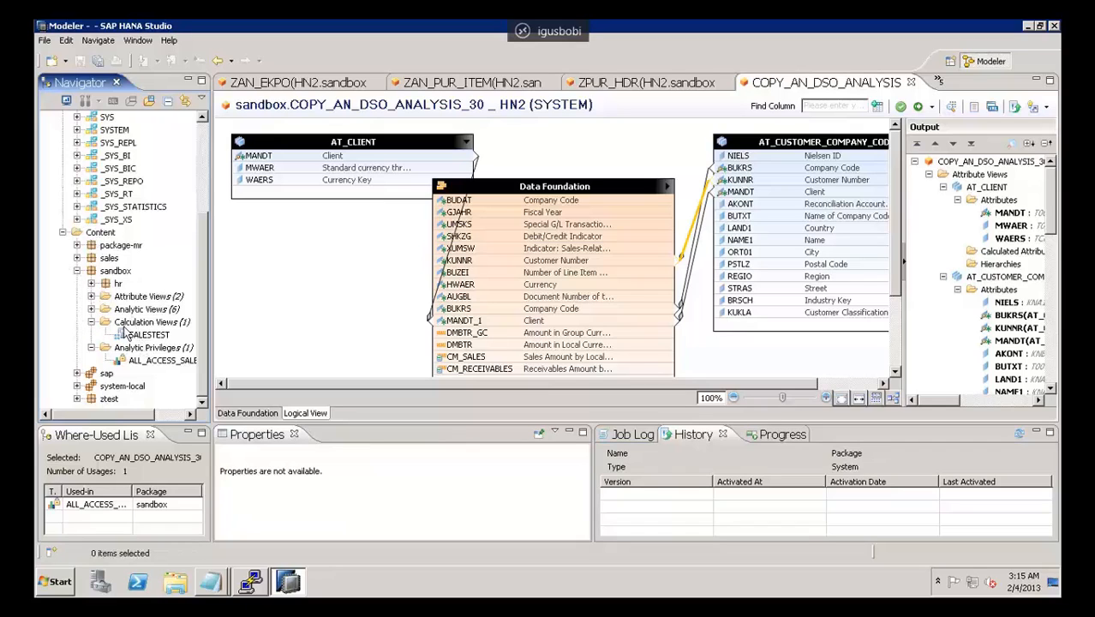
{"action": "left_click", "coordinate": [145, 324]}
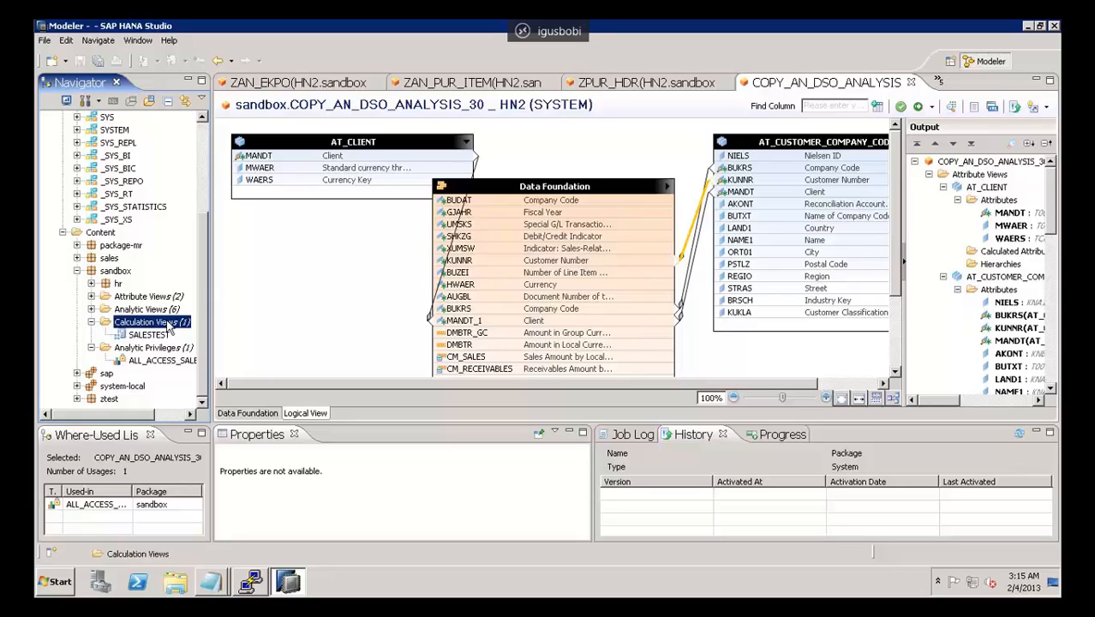
{"action": "right_click", "coordinate": [168, 323]}
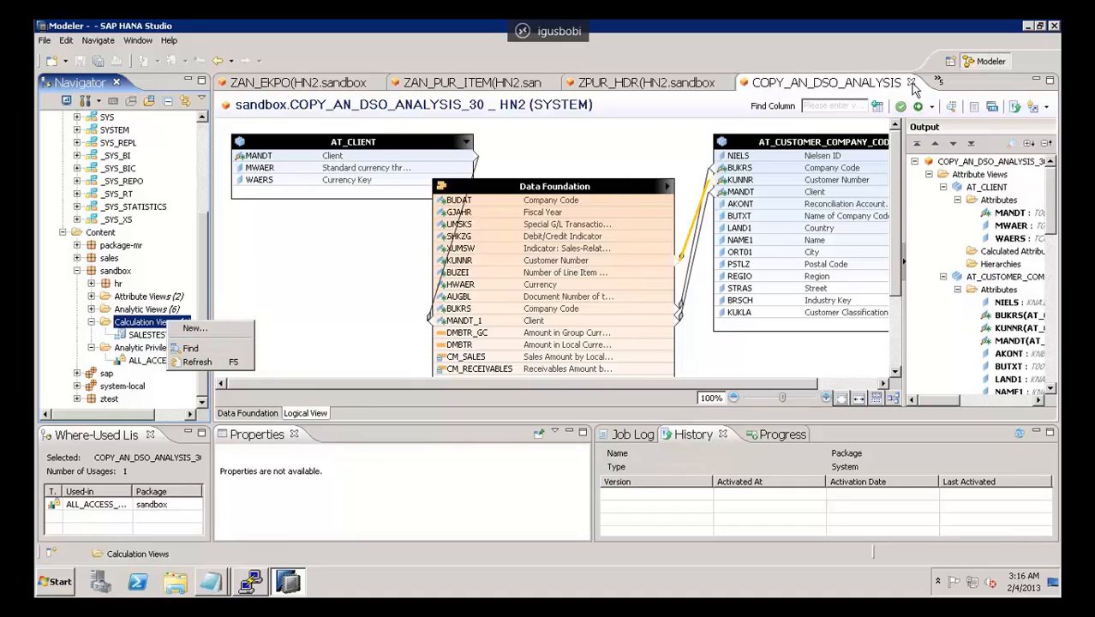
Step: Dismiss the Calculation Views actions and close the COPY_AN_DSO_ANALYSIS_30 view editor
{"action": "left_click", "coordinate": [915, 88]}
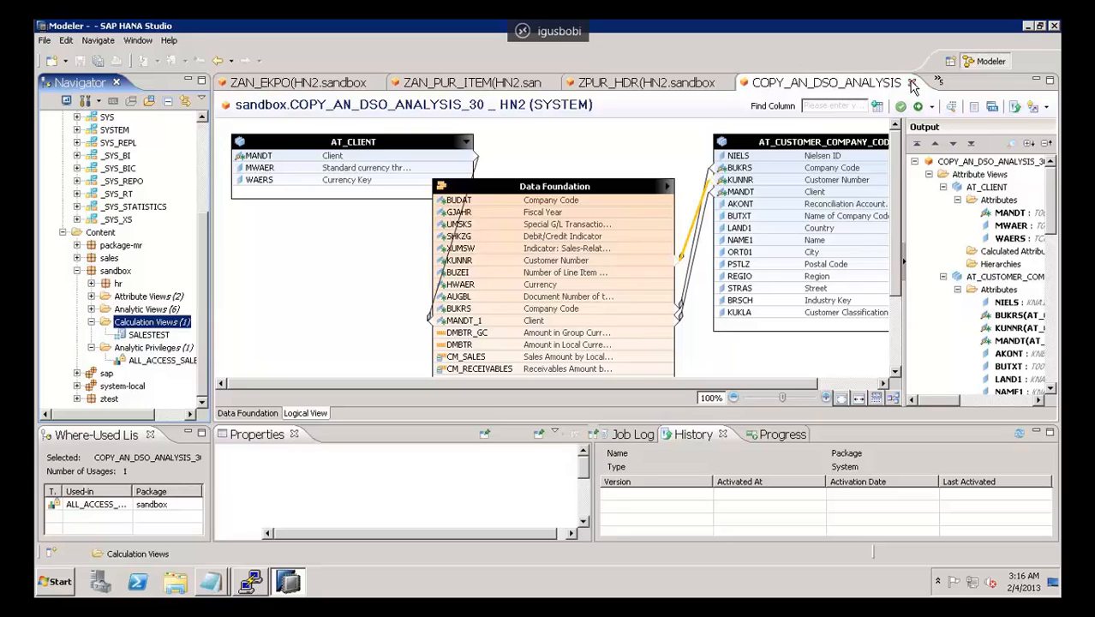
{"action": "left_click", "coordinate": [913, 84]}
{"action": "left_click", "coordinate": [911, 84]}
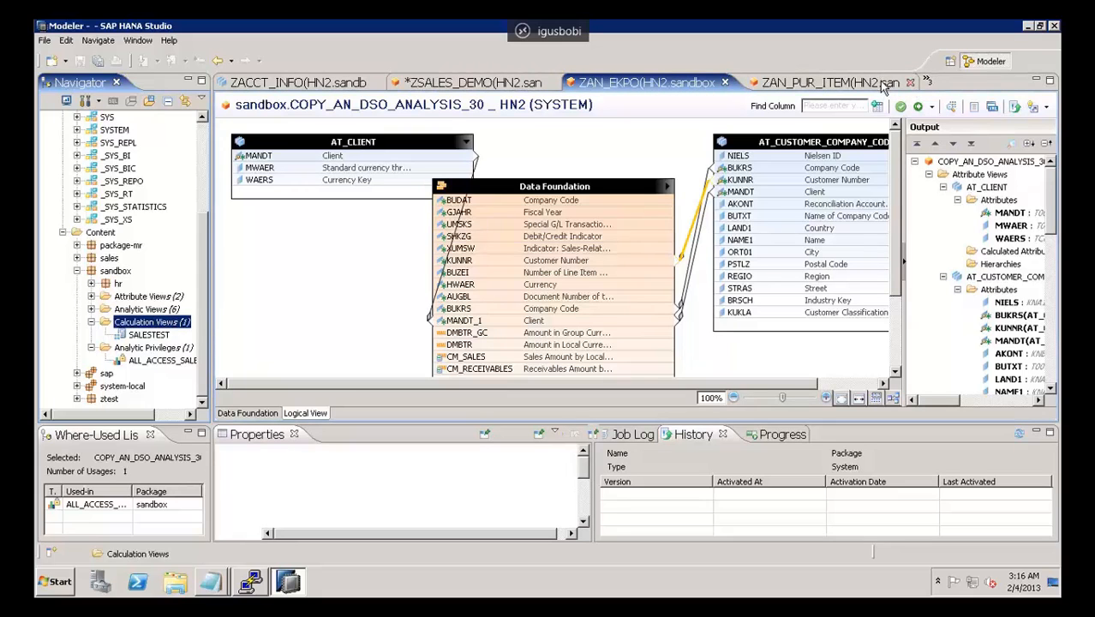
Step: Close the ZAN_PUR_ITEM, ZAN_EKPO, ZSALES_DEMO, ZACCT_INFO, MATERIAL and Data Provisioning editors, discarding the ZSALES_DEMO changes
{"action": "left_click", "coordinate": [910, 82]}
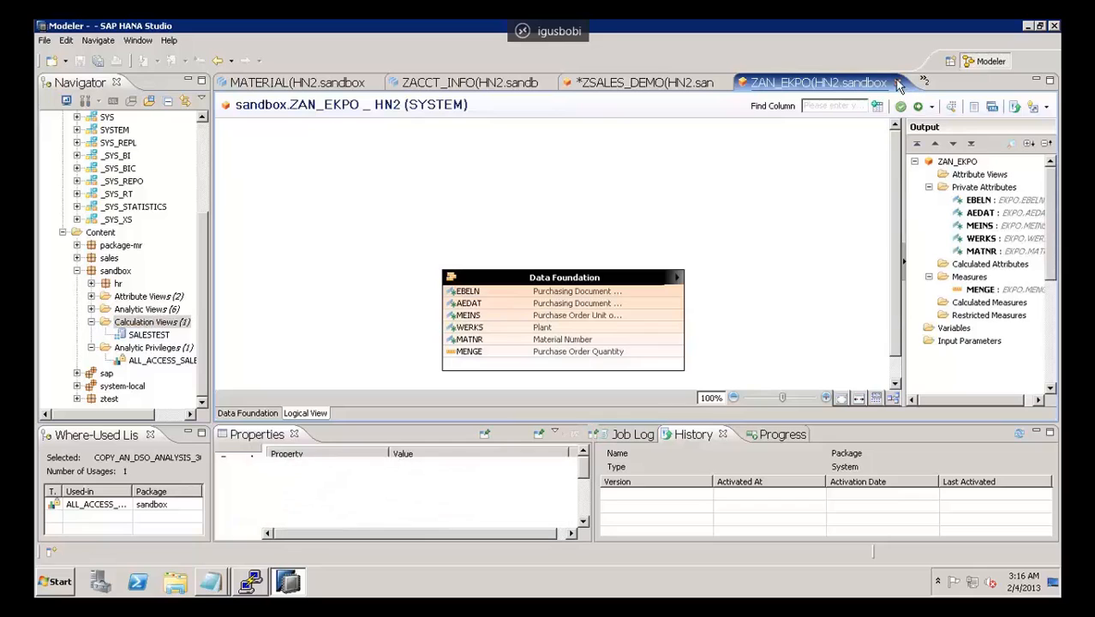
{"action": "left_click", "coordinate": [898, 83]}
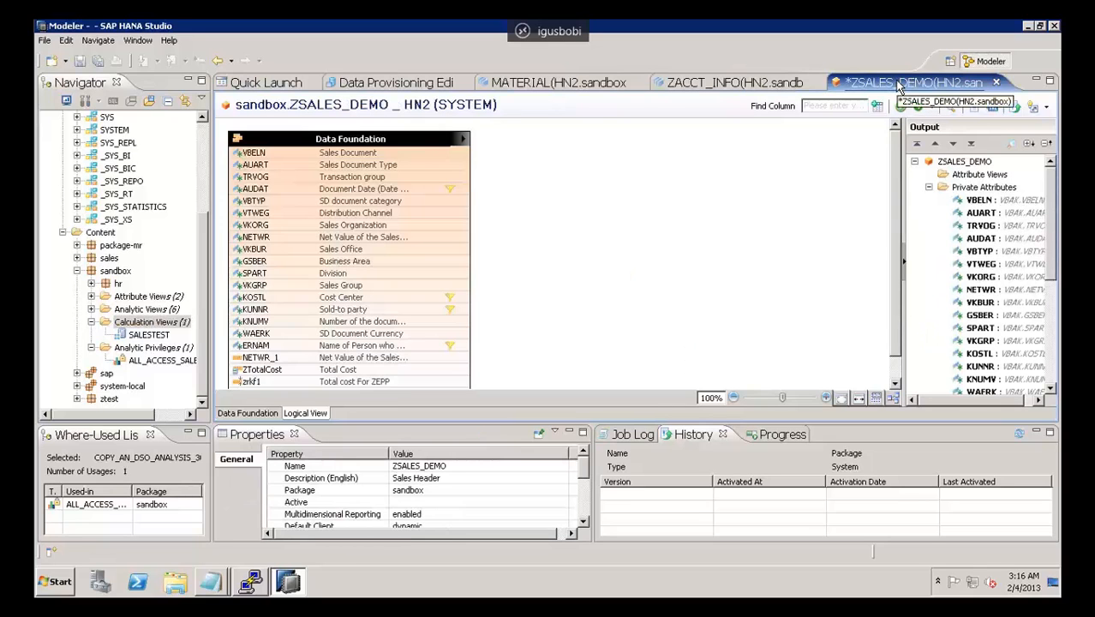
{"action": "left_click", "coordinate": [996, 83]}
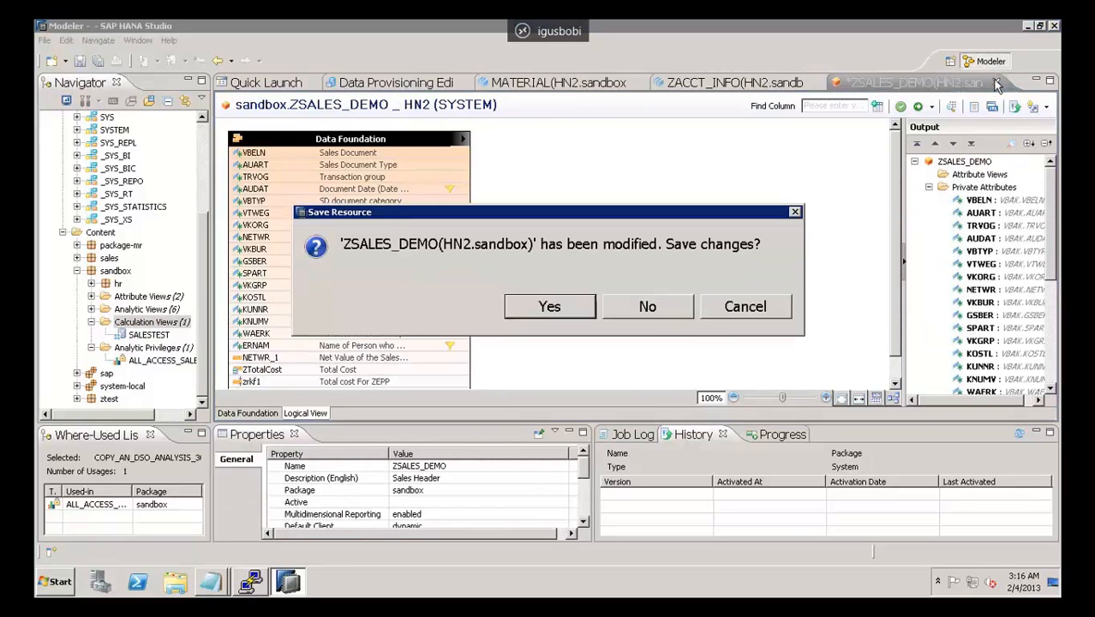
{"action": "left_click", "coordinate": [649, 306]}
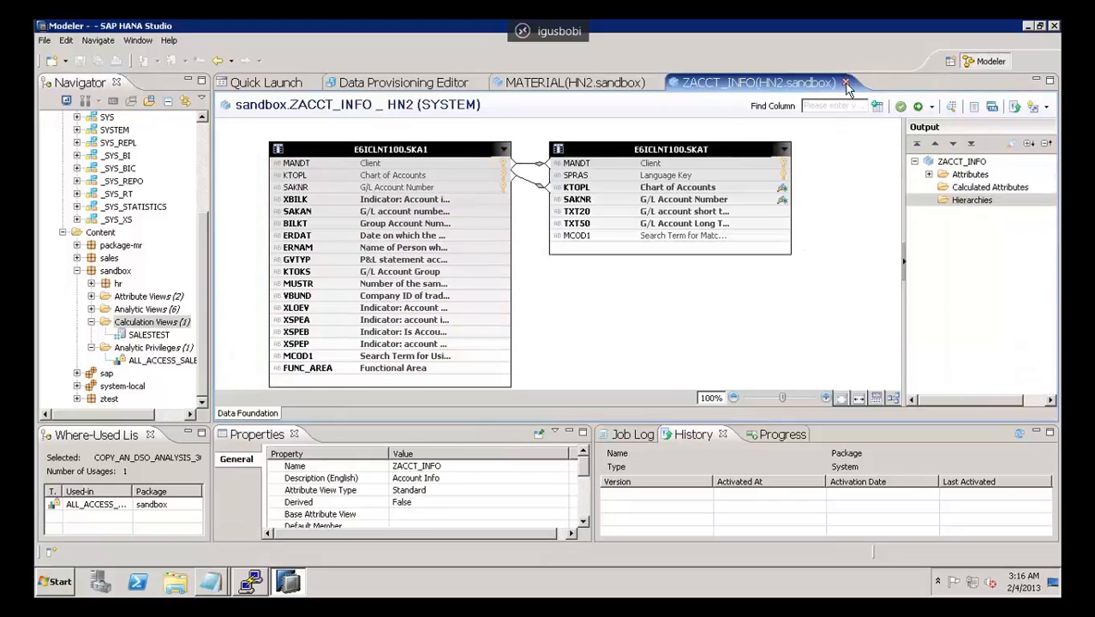
{"action": "left_click", "coordinate": [845, 83]}
{"action": "left_click", "coordinate": [655, 83]}
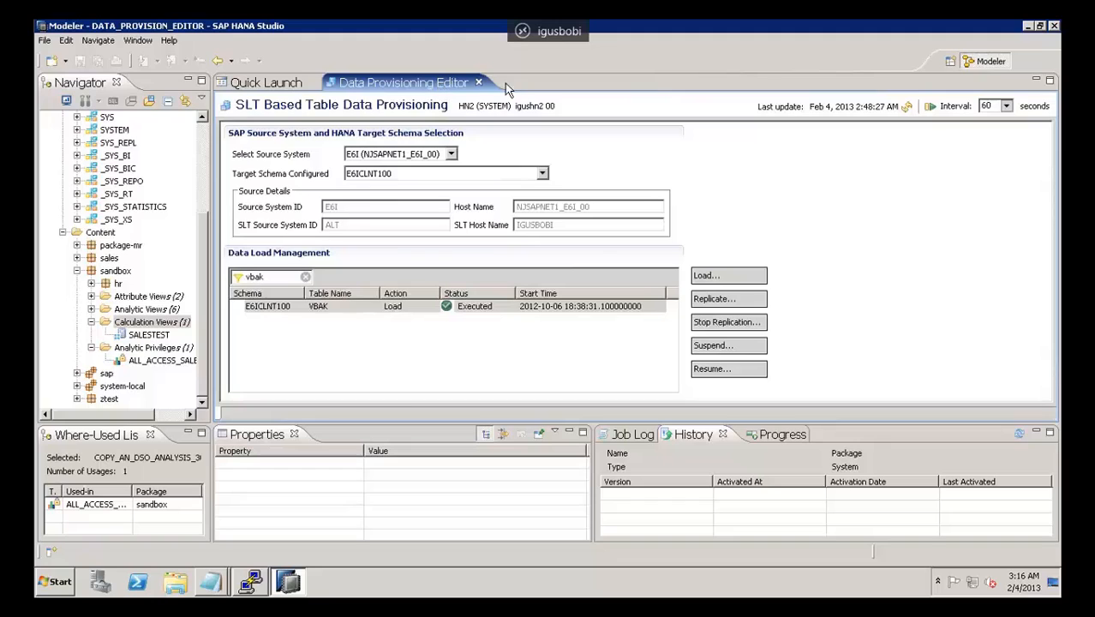
{"action": "left_click", "coordinate": [479, 83]}
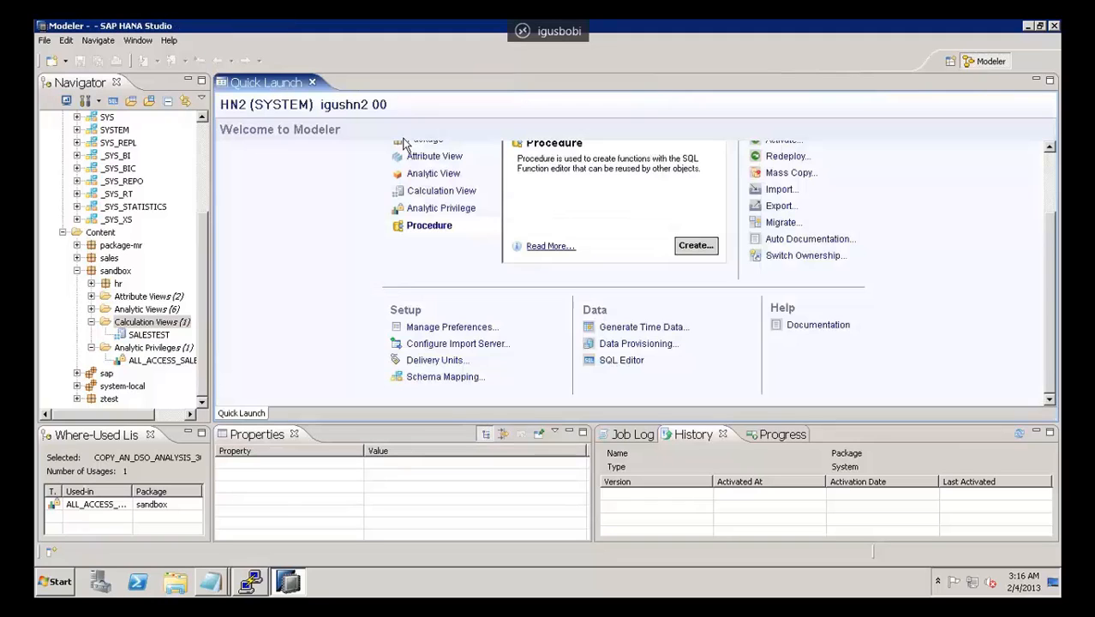
Step: Open the SALESTEST calculation view from the sandbox package's Calculation Views folder
{"action": "right_click", "coordinate": [134, 324]}
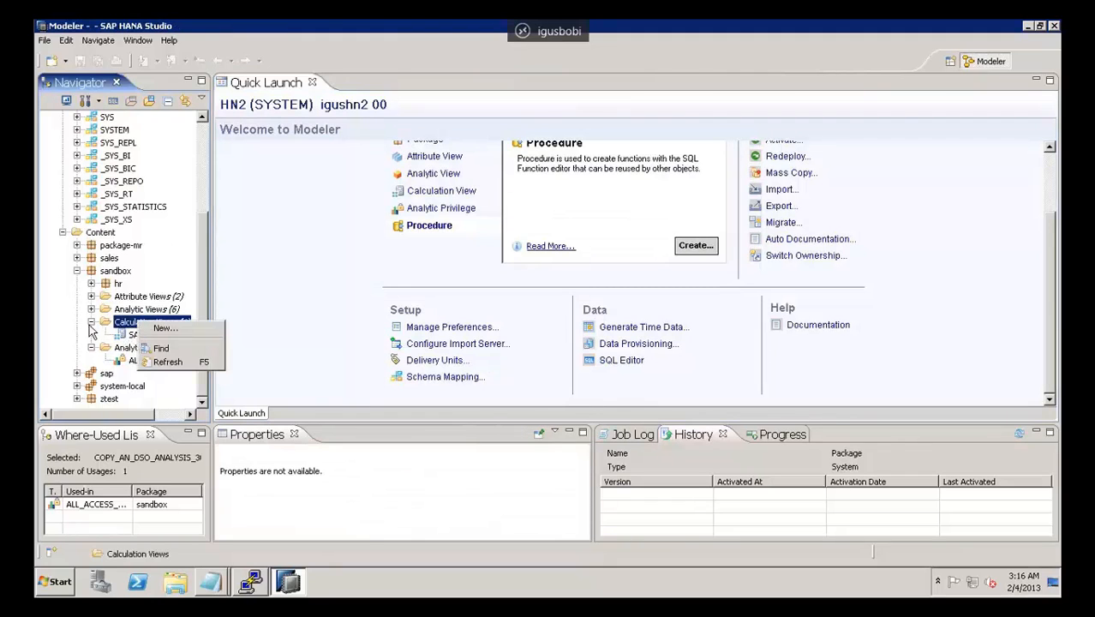
{"action": "left_click", "coordinate": [57, 341]}
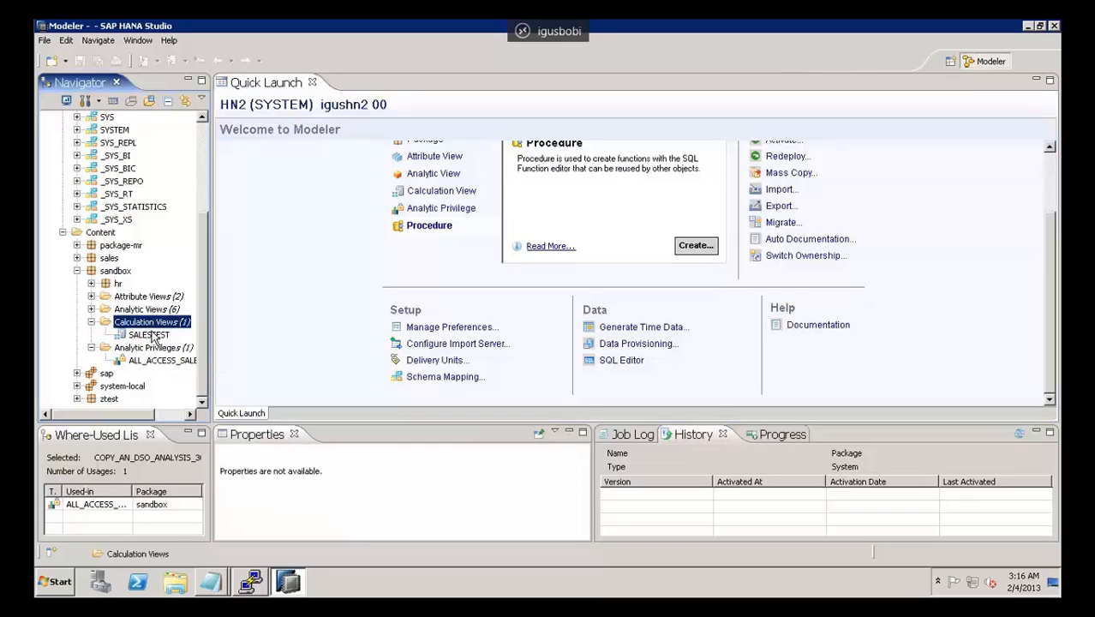
{"action": "double_click", "coordinate": [151, 335]}
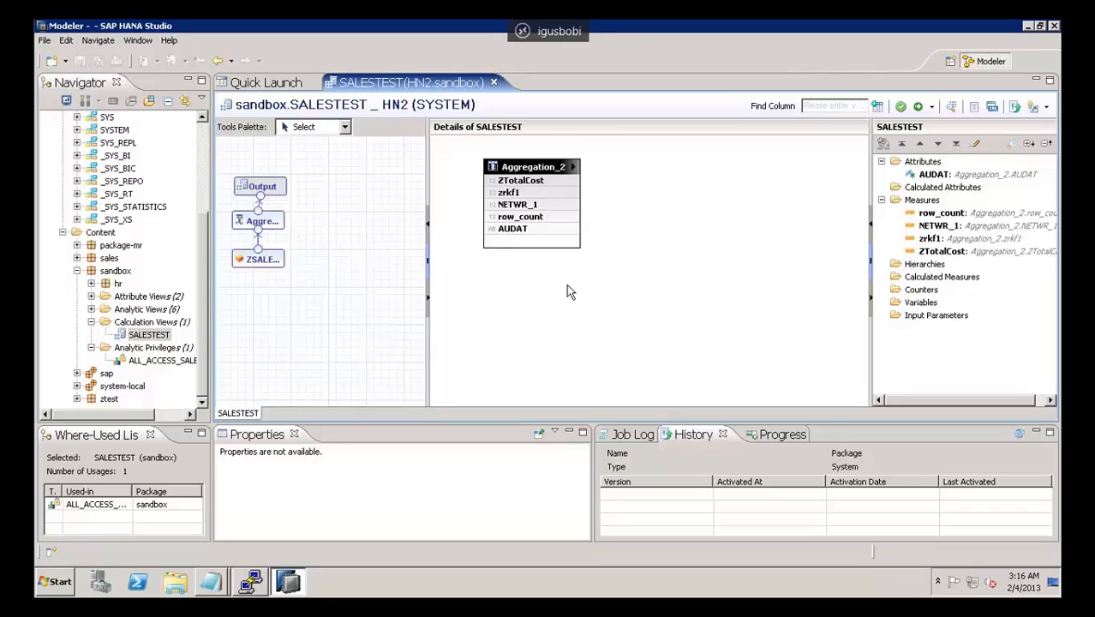
Step: Add a Join node to the SALESTEST calculation view's graphical flow
{"action": "left_click", "coordinate": [312, 127]}
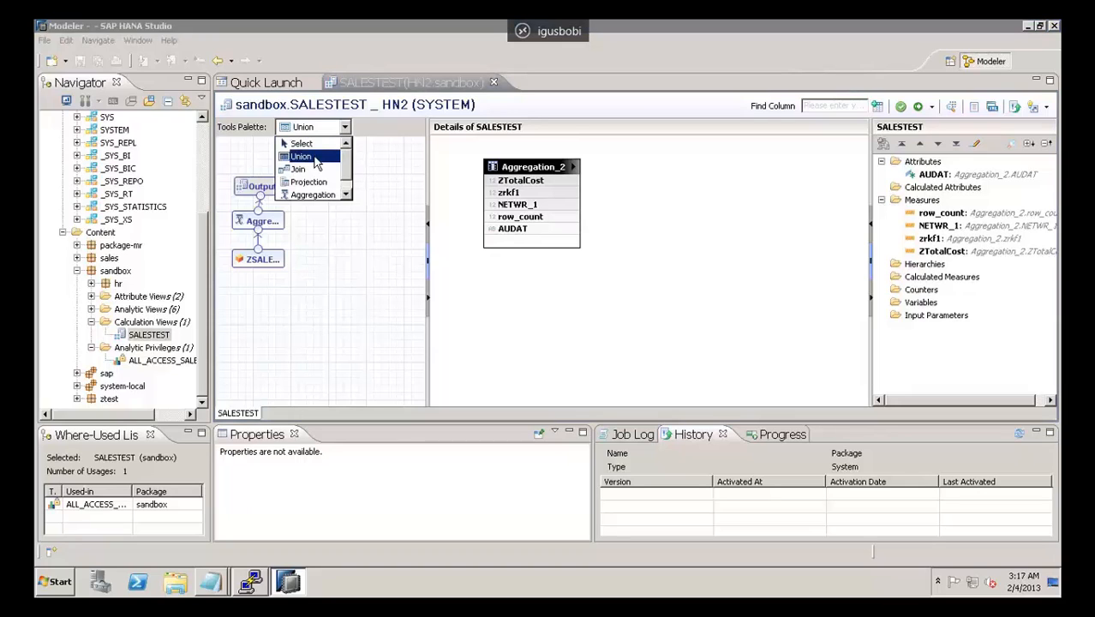
{"action": "left_click", "coordinate": [347, 196]}
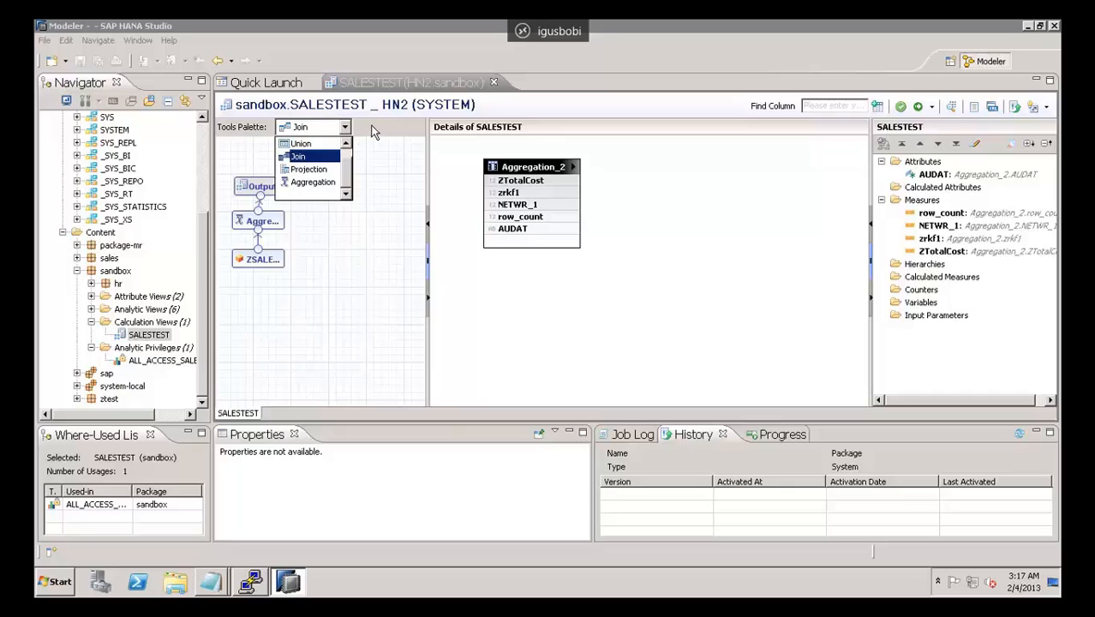
{"action": "left_click", "coordinate": [334, 297]}
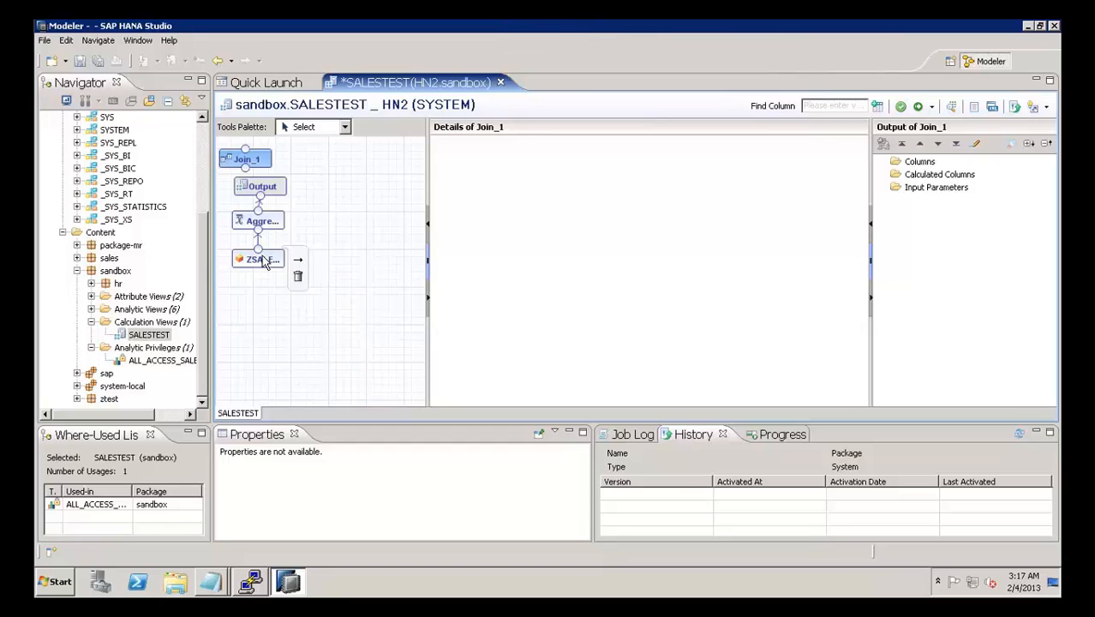
Step: Expand the sandbox package's Analytic Views folder and open ZSALES_DEMO, the analytic view that feeds the SALESTEST flow
{"action": "left_click", "coordinate": [91, 310]}
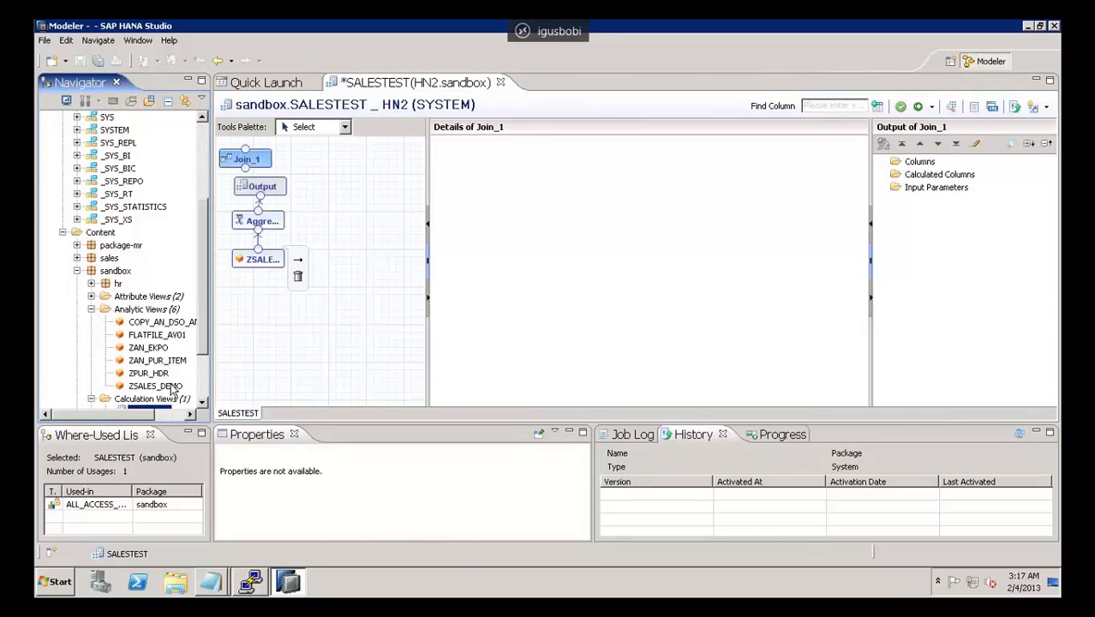
{"action": "left_click", "coordinate": [264, 260]}
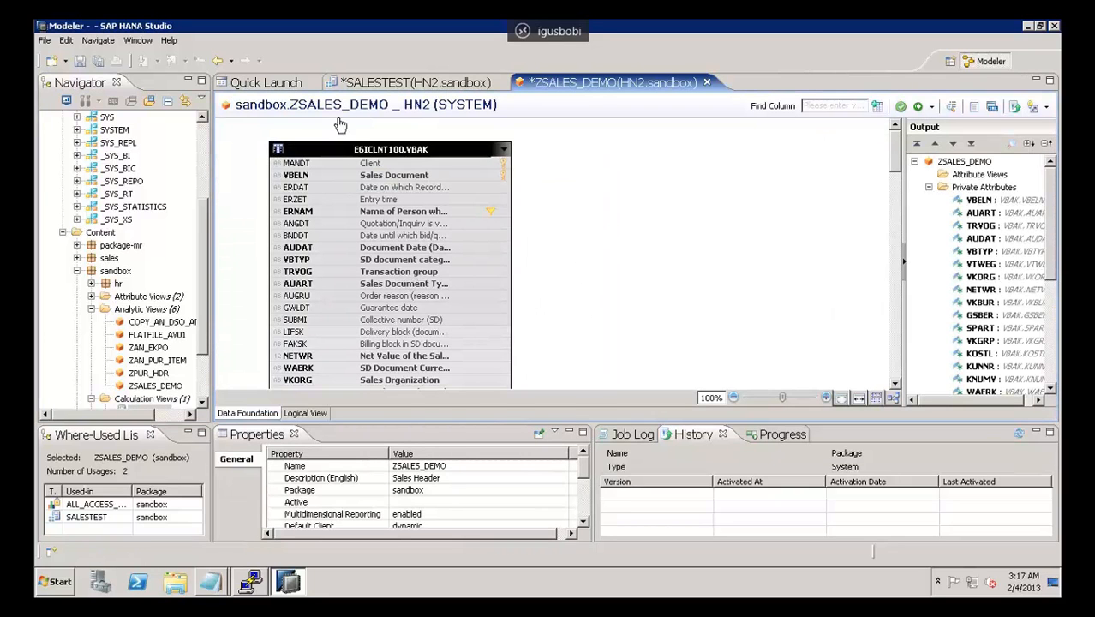
{"action": "left_click_drag", "start_coordinate": [204, 286], "coordinate": [204, 360]}
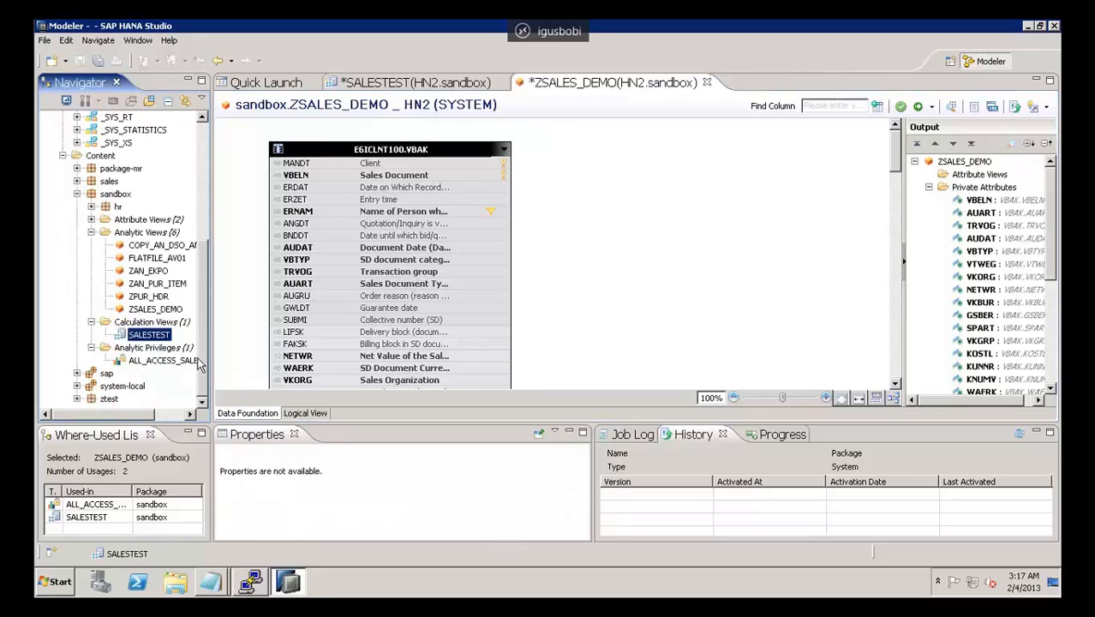
Step: Return to SALESTEST and examine the details and output columns of its Aggregation, Output and Join nodes
{"action": "double_click", "coordinate": [157, 337]}
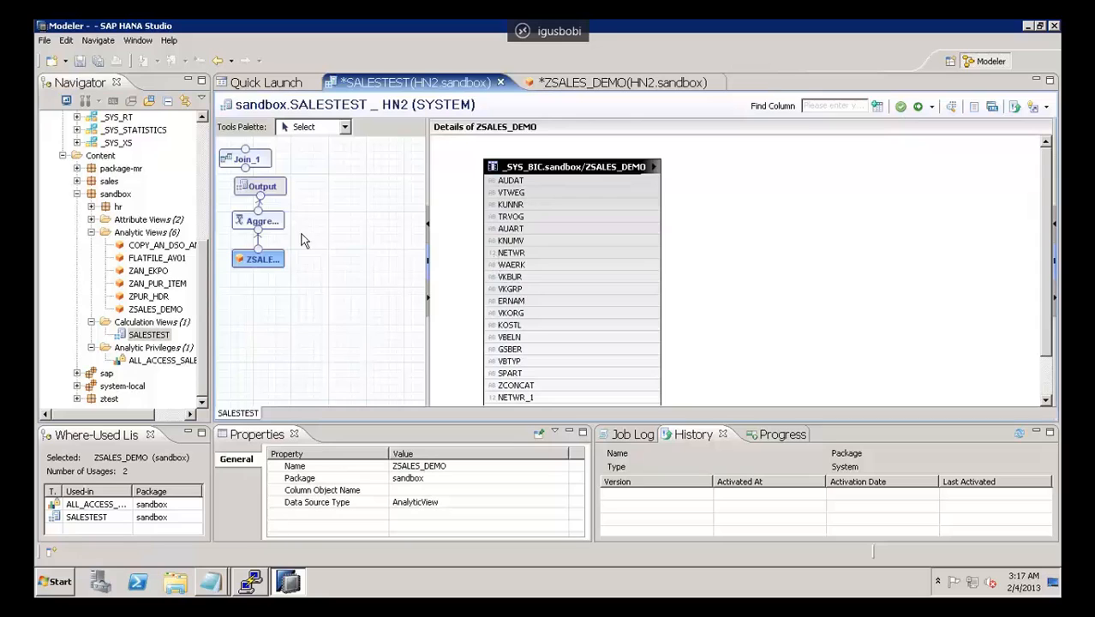
{"action": "left_click", "coordinate": [274, 222]}
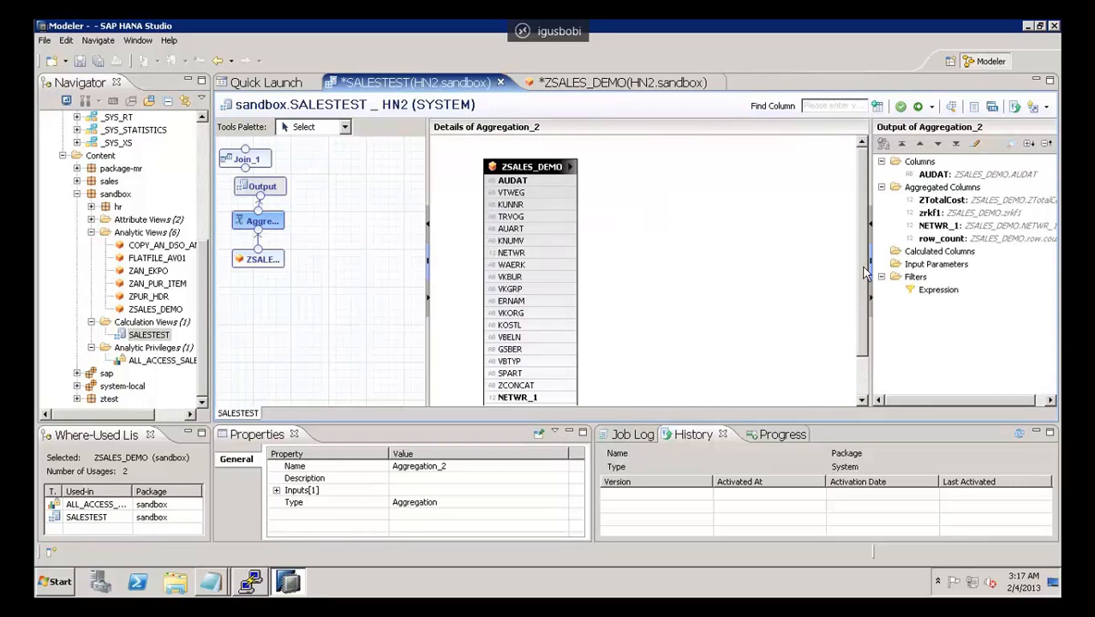
{"action": "left_click_drag", "start_coordinate": [864, 268], "coordinate": [877, 328]}
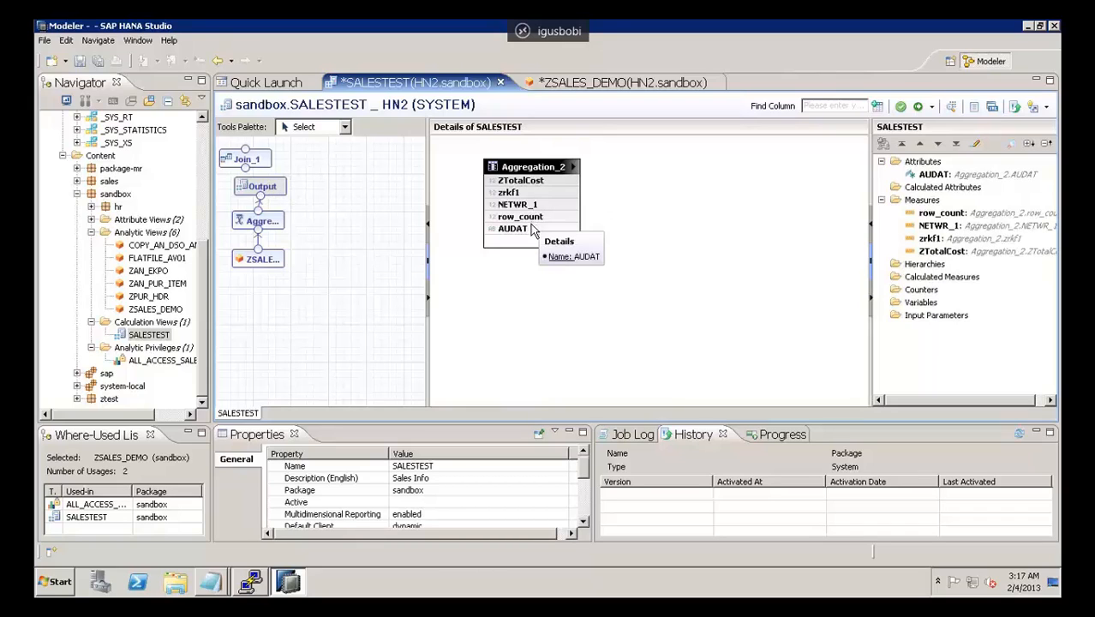
{"action": "left_click", "coordinate": [257, 162]}
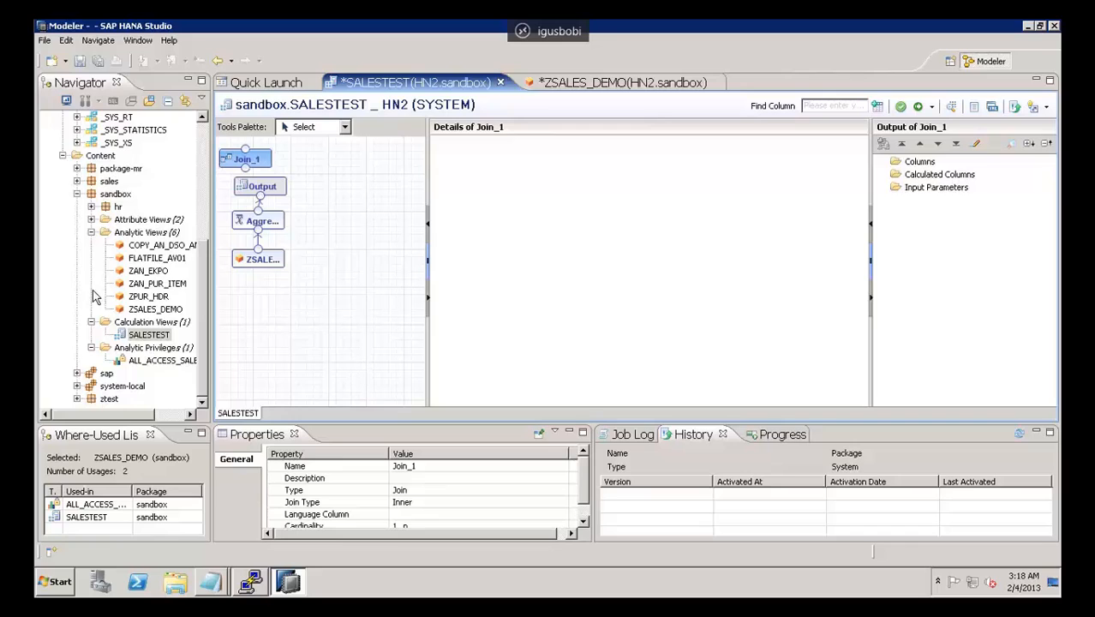
Step: Start a new graphical calculation view in the sandbox package named SAMPLE with description SAMPLE, keeping E6ICLNT100 as the schema for conversion
{"action": "left_click", "coordinate": [146, 322]}
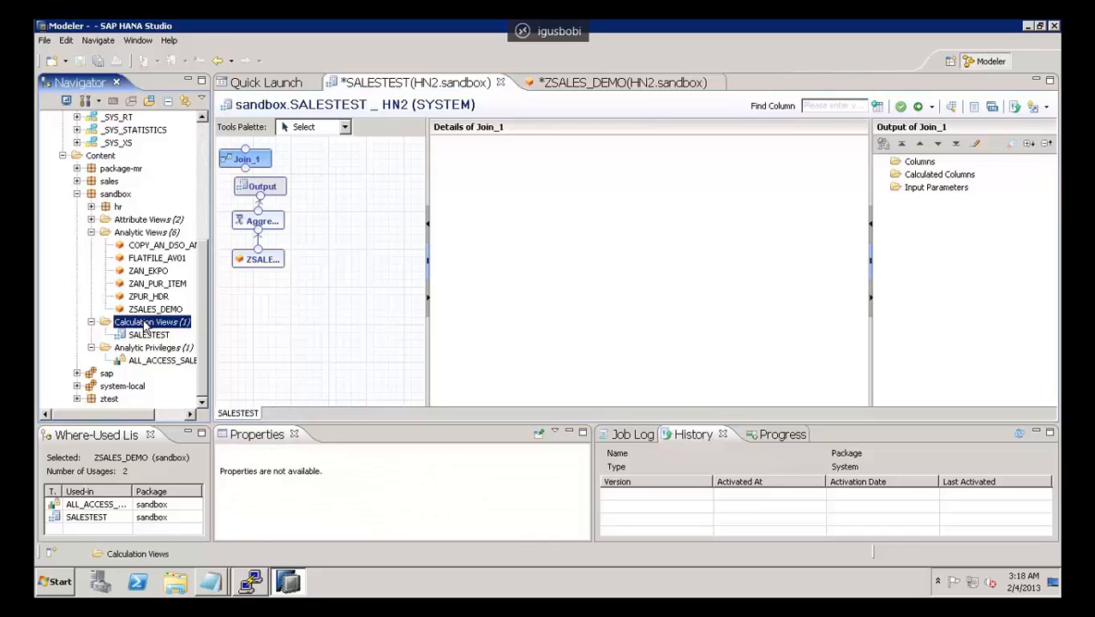
{"action": "right_click", "coordinate": [146, 325]}
{"action": "left_click", "coordinate": [177, 329]}
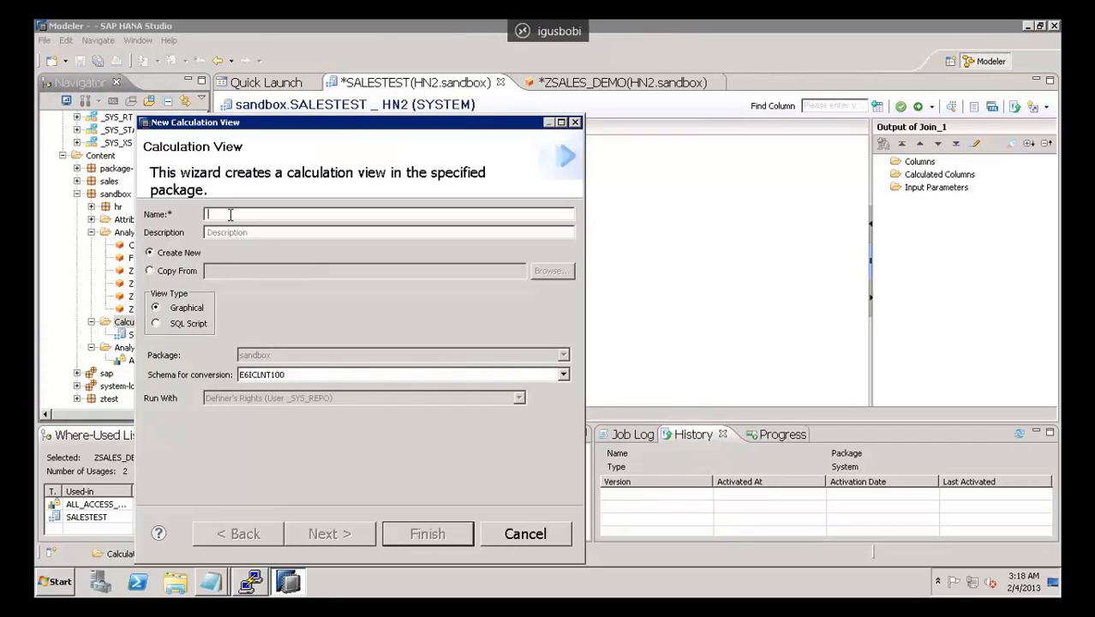
{"action": "type", "text": "SA"}
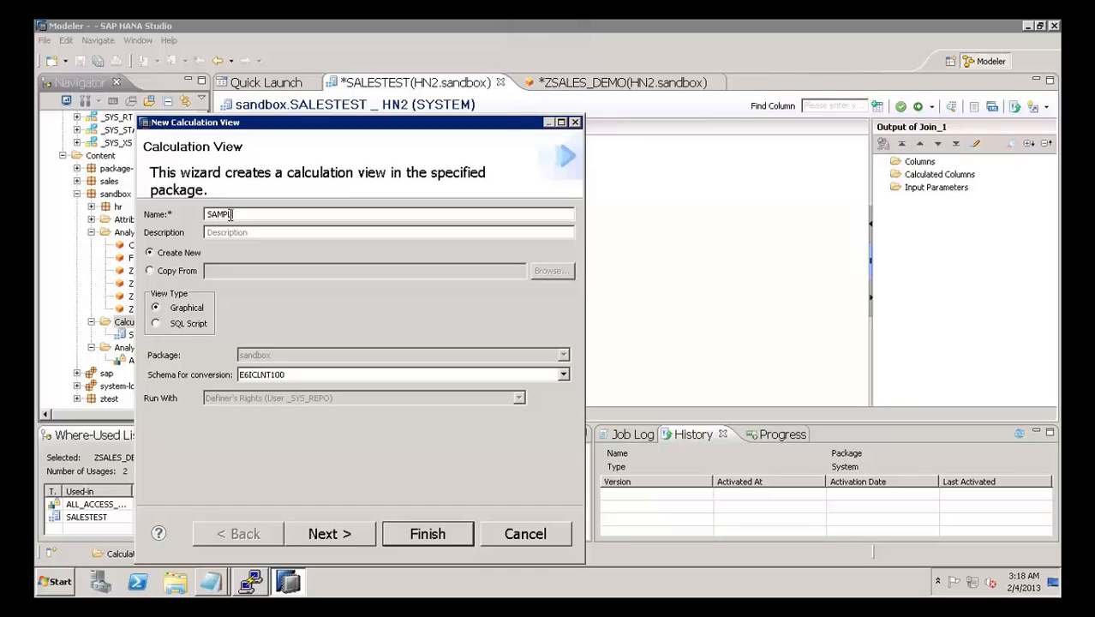
{"action": "type", "text": "MPLE"}
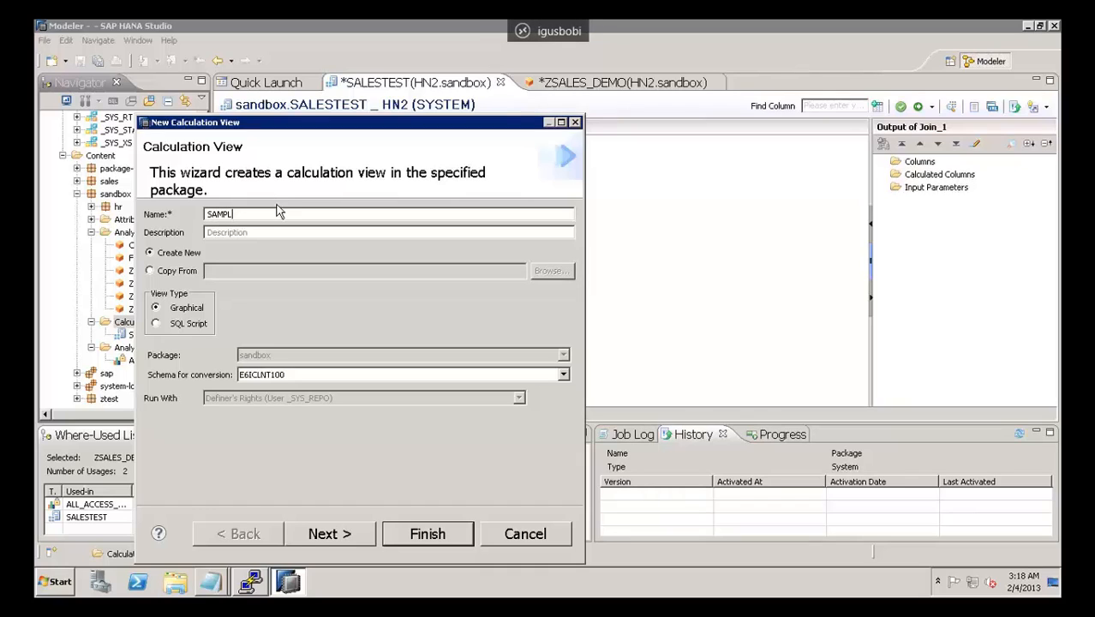
{"action": "left_click", "coordinate": [245, 229]}
{"action": "left_click", "coordinate": [275, 377]}
{"action": "left_click", "coordinate": [275, 377]}
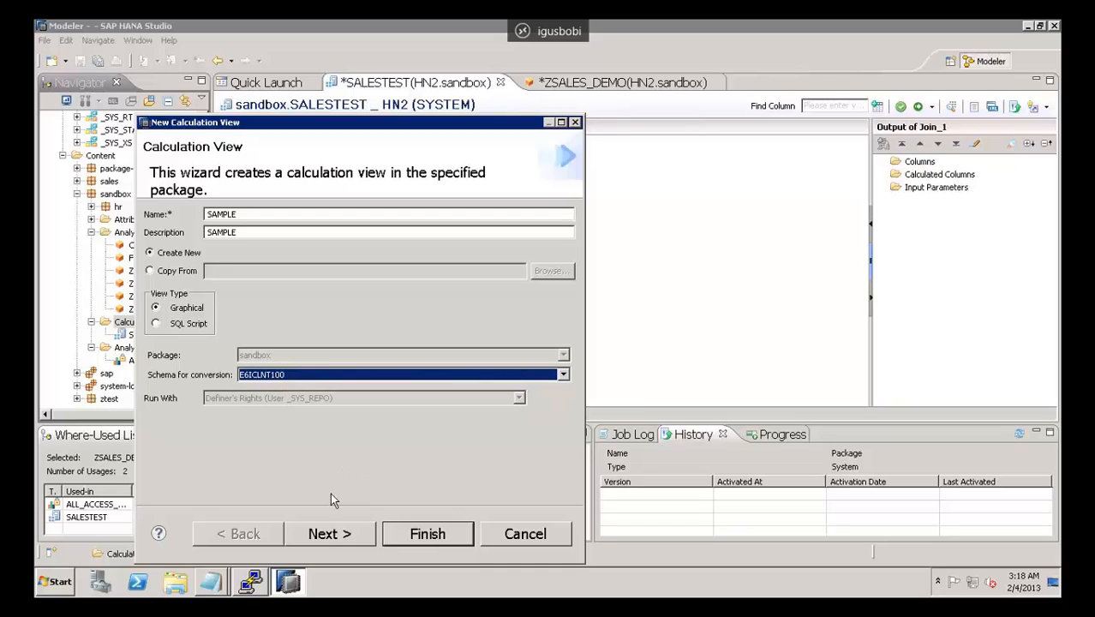
Step: Proceed to the new calculation view's object selection and look through the schemas available under Catalog
{"action": "left_click", "coordinate": [326, 533]}
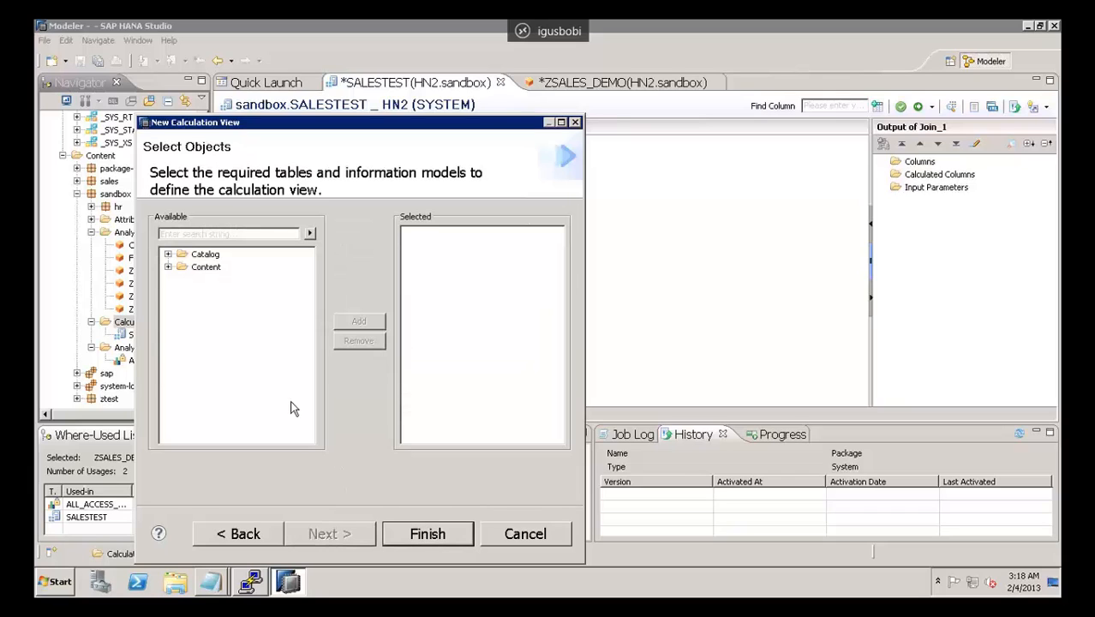
{"action": "left_click", "coordinate": [168, 254]}
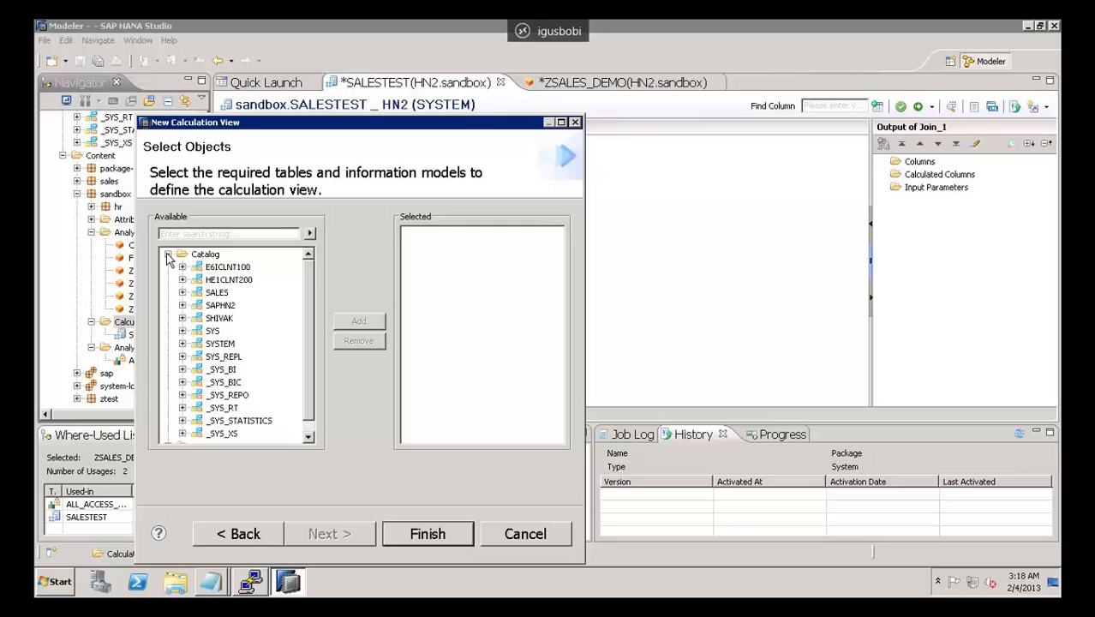
{"action": "left_click", "coordinate": [168, 255]}
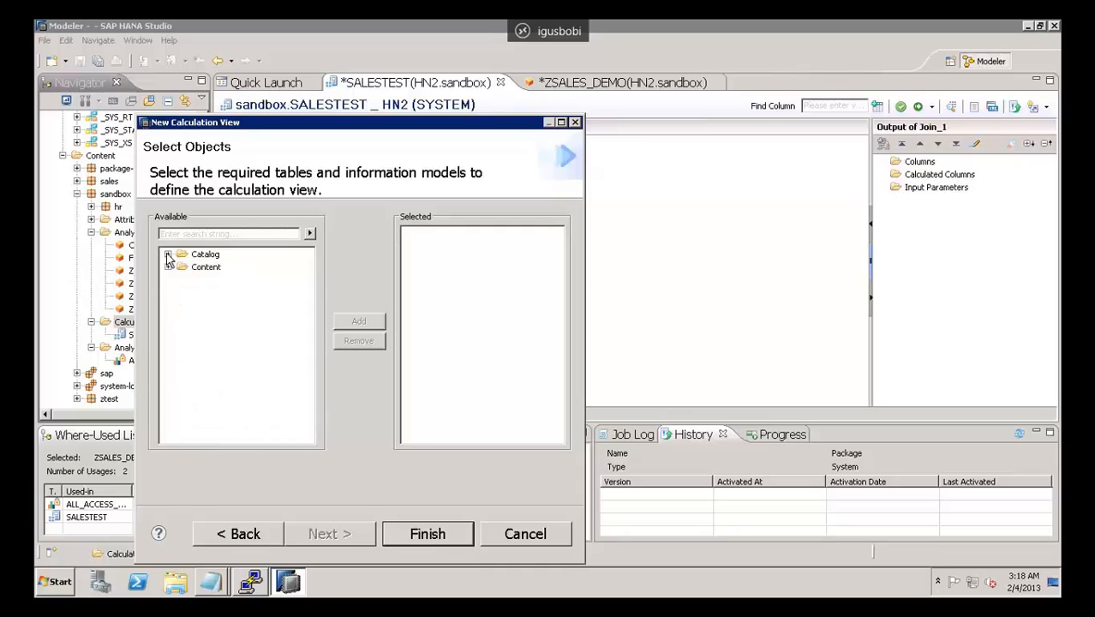
{"action": "left_click", "coordinate": [168, 255]}
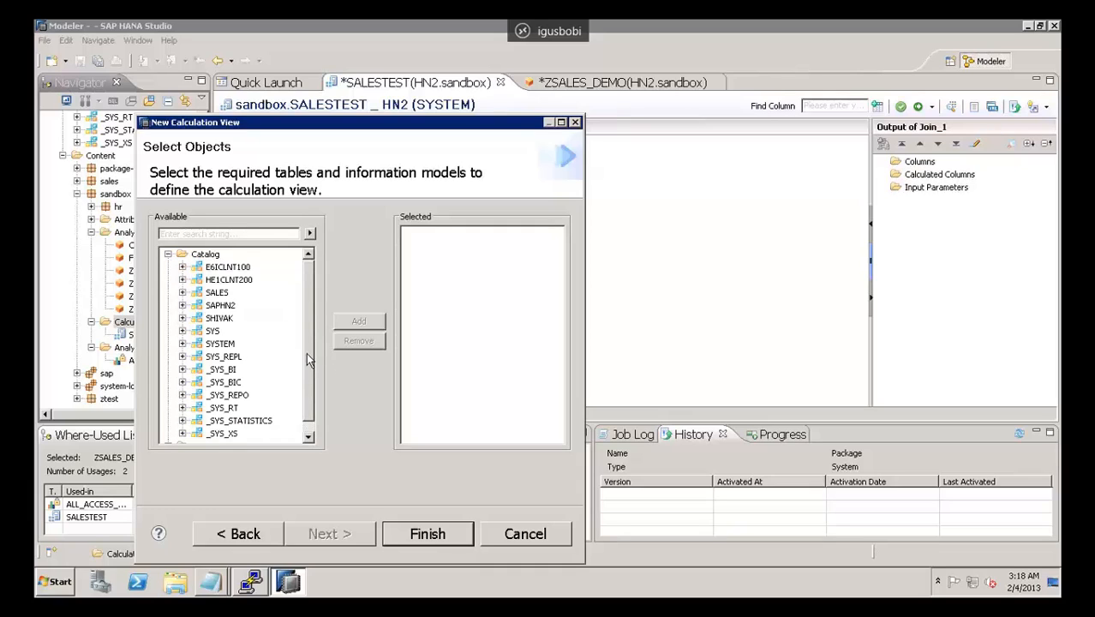
{"action": "scroll", "coordinate": [227, 317], "scroll_direction": "down", "scroll_amount": 1}
{"action": "scroll", "coordinate": [223, 296], "scroll_direction": "up", "scroll_amount": 1}
{"action": "left_click", "coordinate": [168, 255]}
Step: Browse the sandbox package's analytic views under Content, and finish creating the SAMPLE calculation view without selecting any objects
{"action": "left_click", "coordinate": [169, 268]}
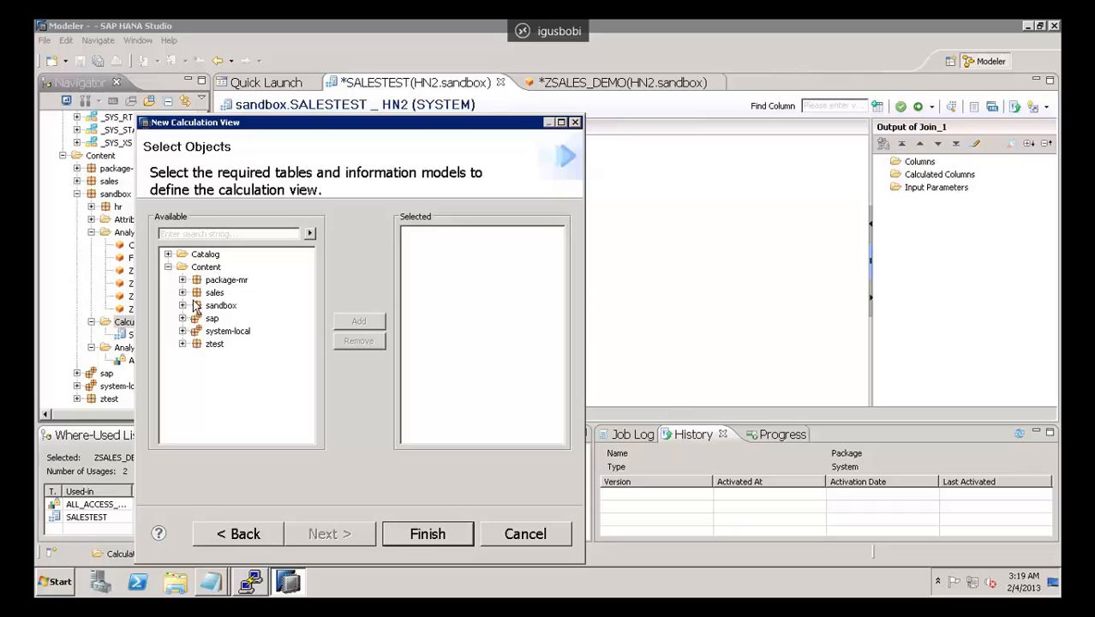
{"action": "left_click", "coordinate": [182, 305]}
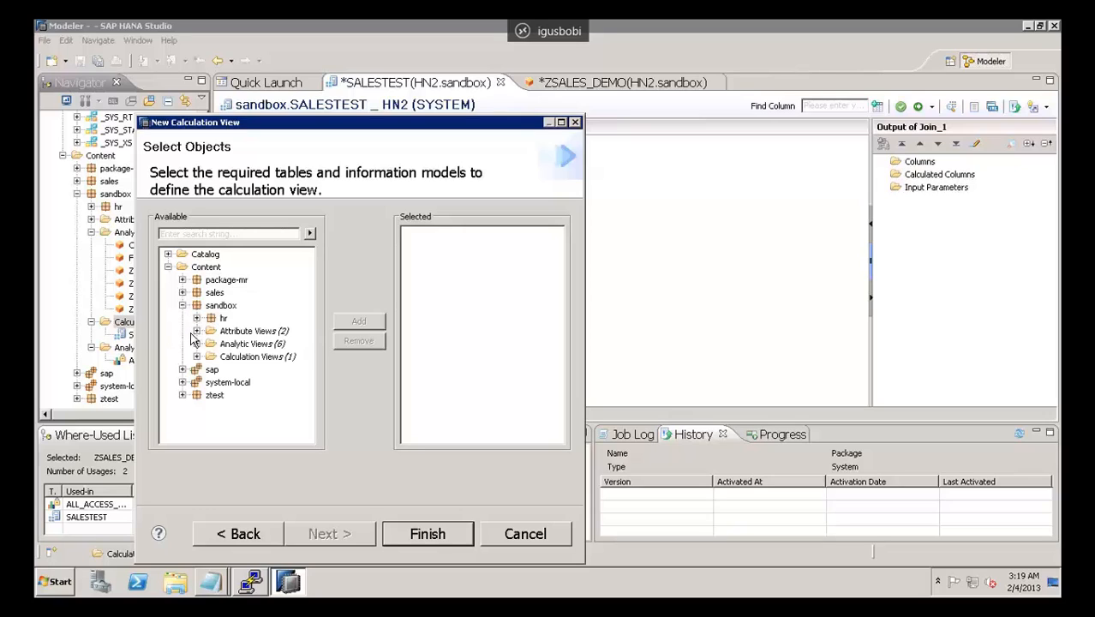
{"action": "left_click", "coordinate": [196, 344]}
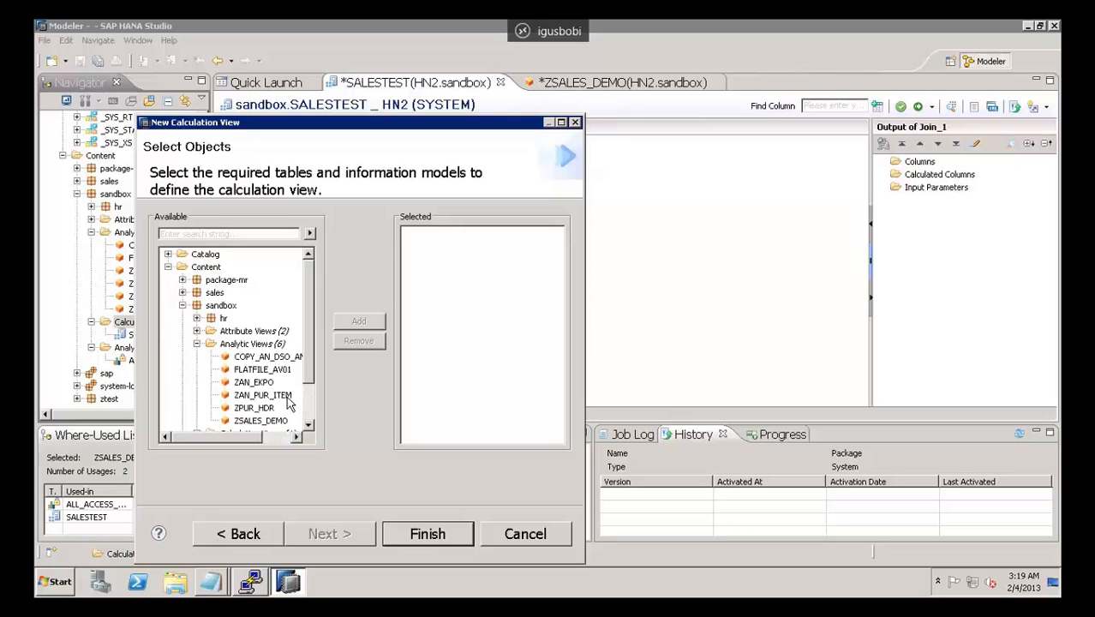
{"action": "left_click", "coordinate": [426, 535]}
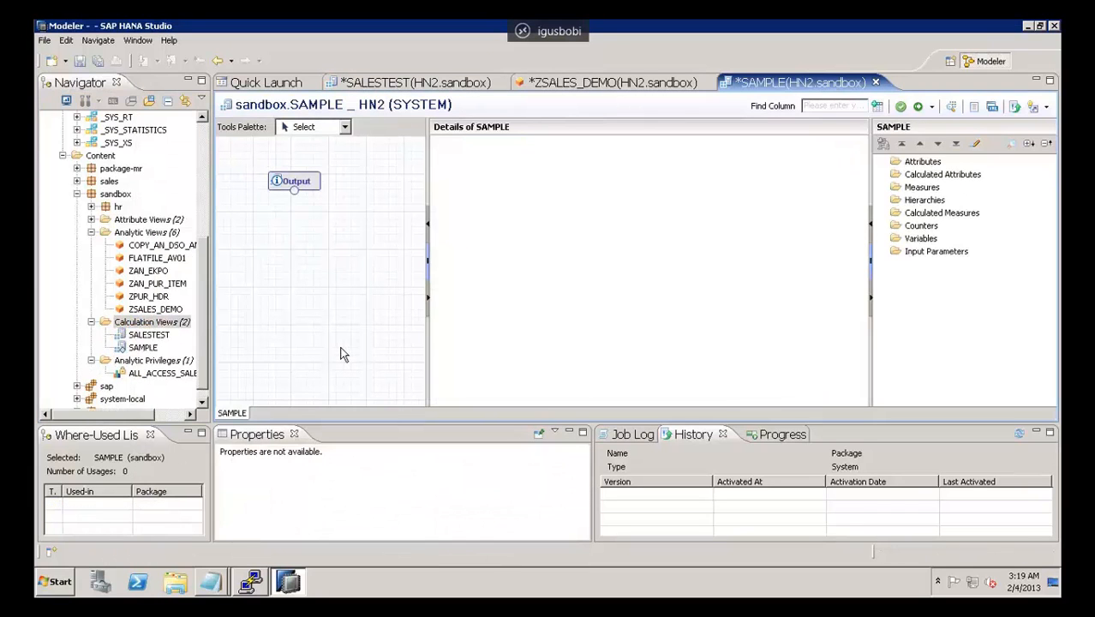
Step: Add a Projection node to the SAMPLE calculation view's graphical flow
{"action": "mouse_move", "coordinate": [293, 187]}
{"action": "left_click", "coordinate": [302, 128]}
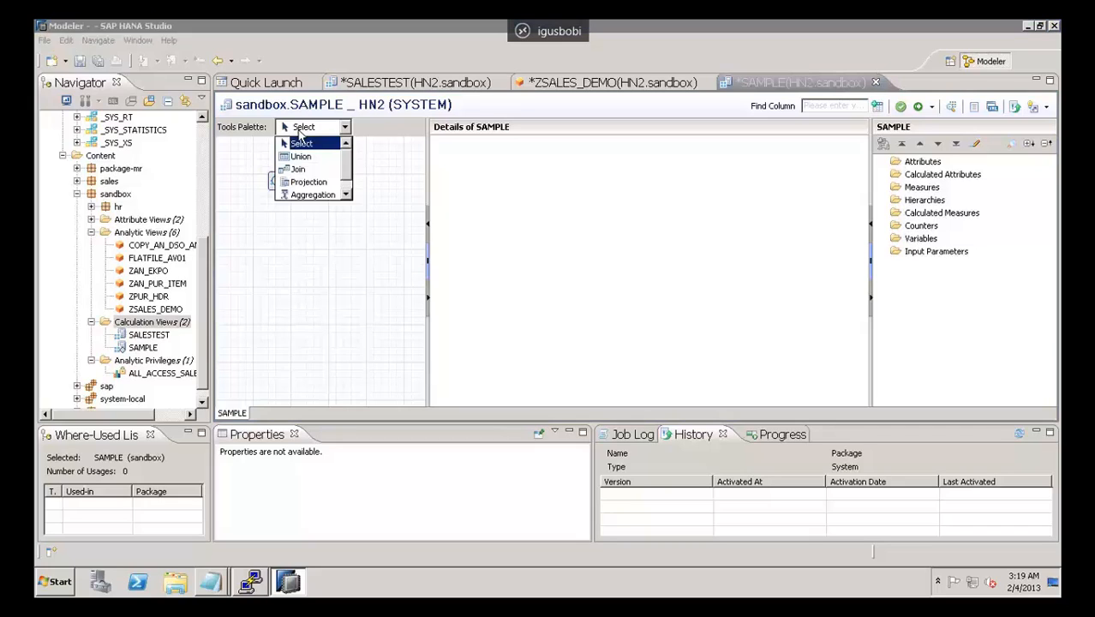
{"action": "left_click", "coordinate": [347, 197]}
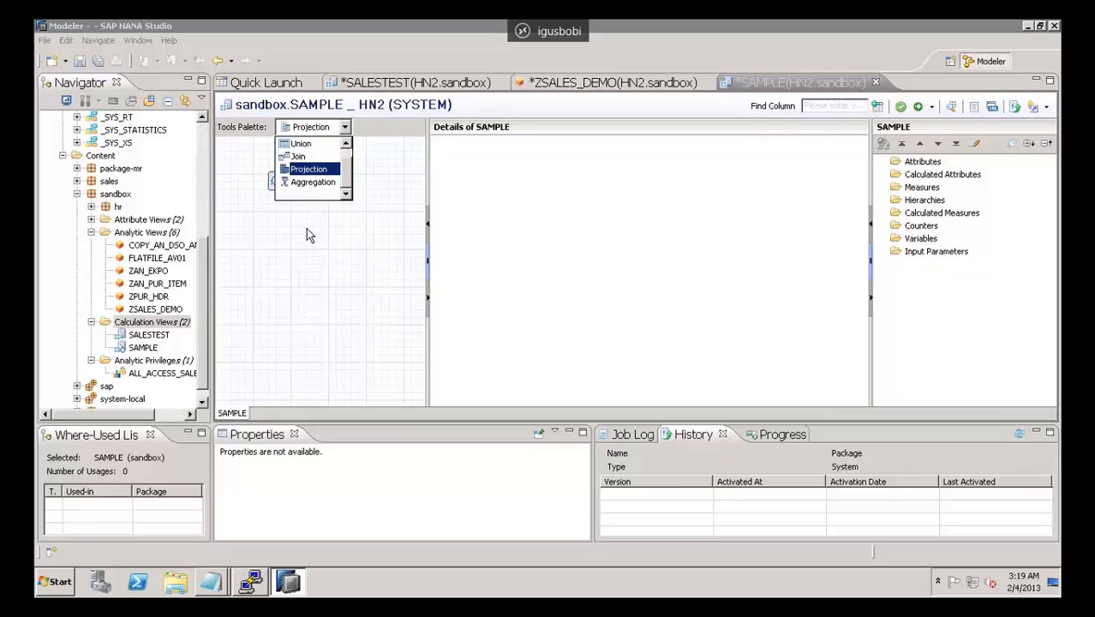
{"action": "left_click", "coordinate": [311, 264]}
{"action": "left_click", "coordinate": [271, 288]}
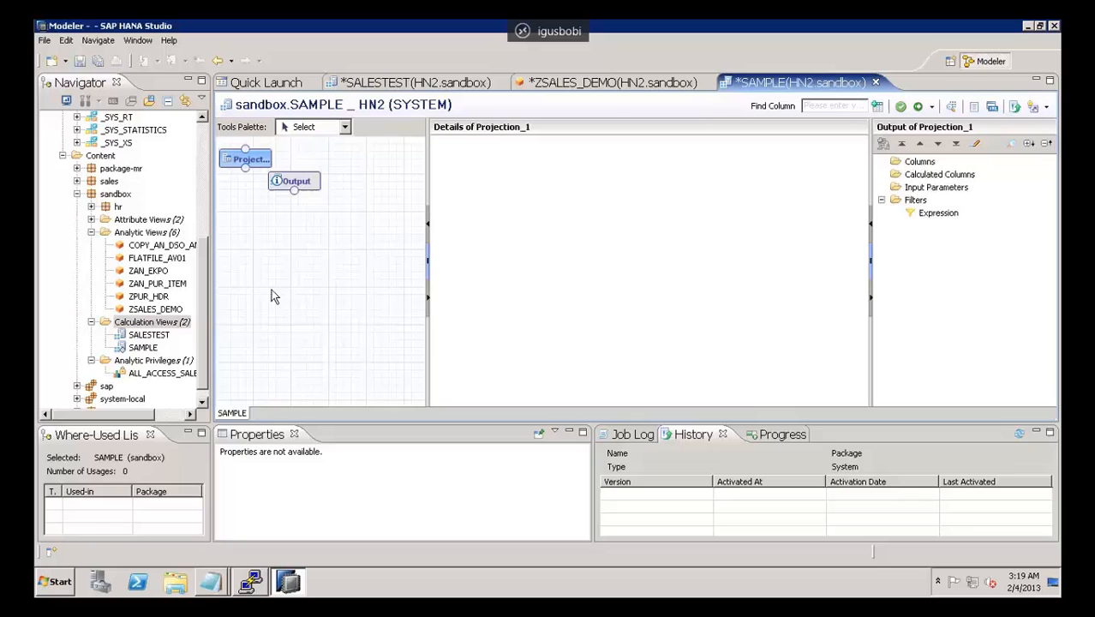
Step: Delete the Projection node from the SAMPLE calculation view's flow and confirm the deletion
{"action": "left_click", "coordinate": [151, 348]}
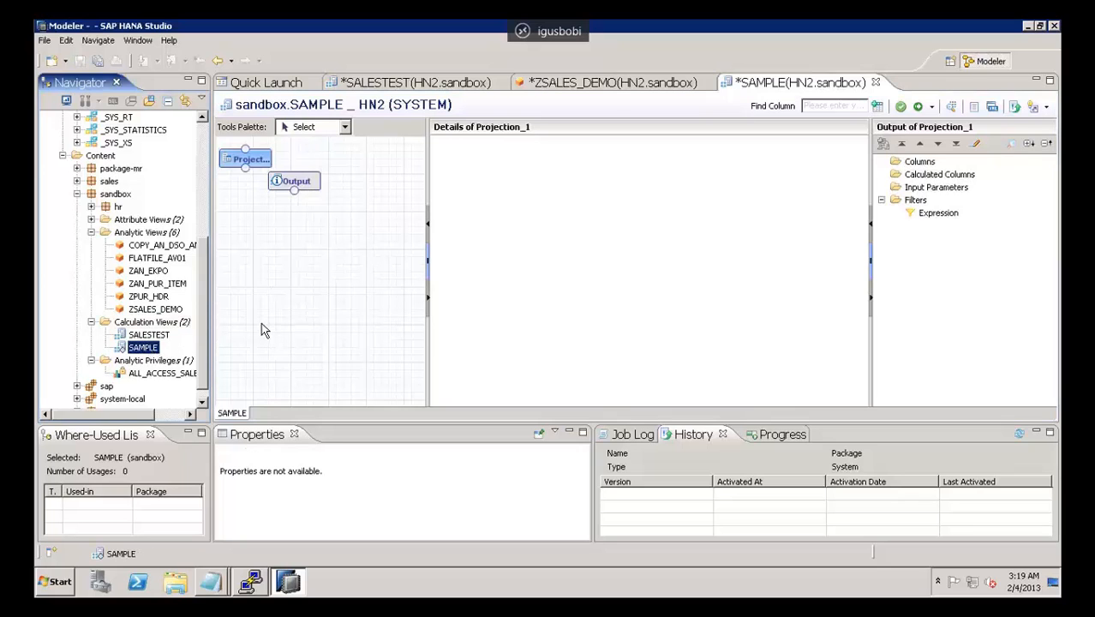
{"action": "left_click", "coordinate": [307, 184]}
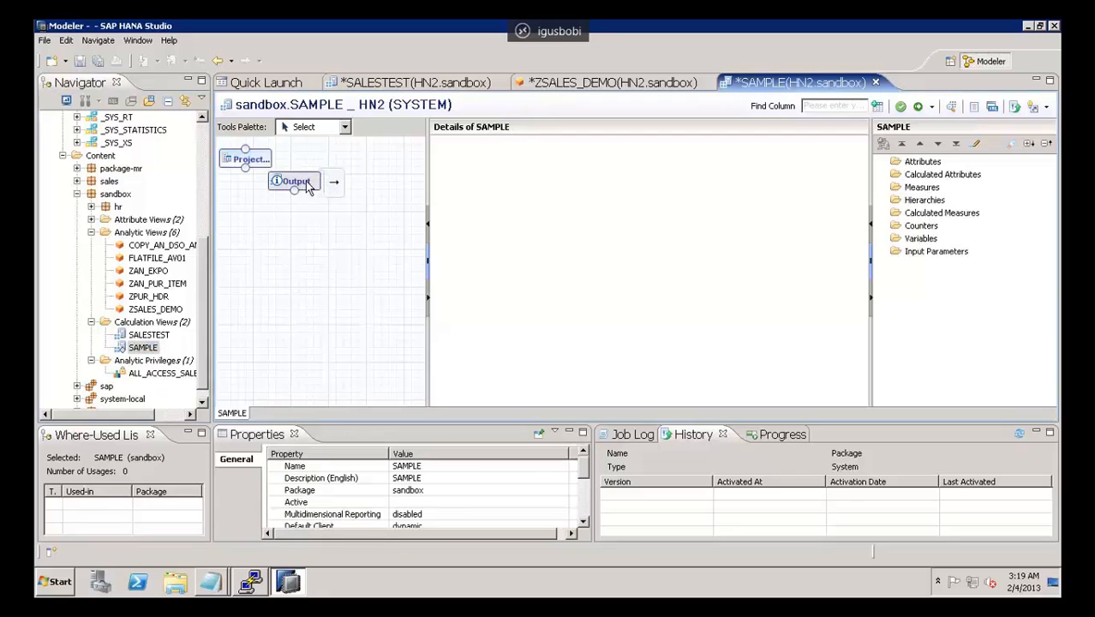
{"action": "right_click", "coordinate": [307, 184]}
{"action": "left_click", "coordinate": [246, 161]}
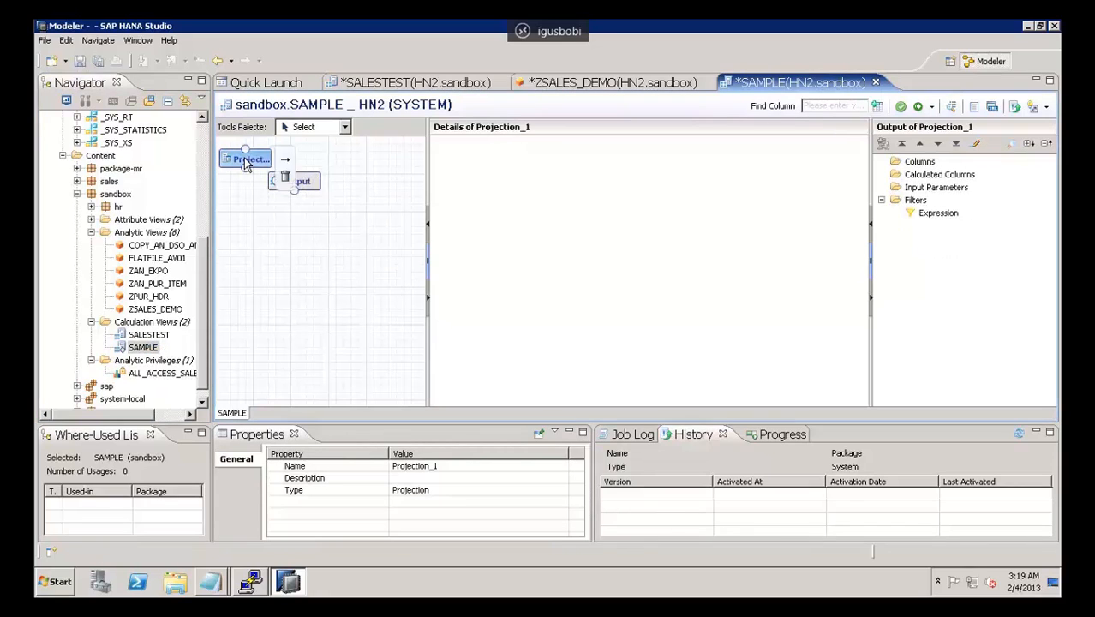
{"action": "right_click", "coordinate": [247, 163]}
{"action": "left_click", "coordinate": [280, 226]}
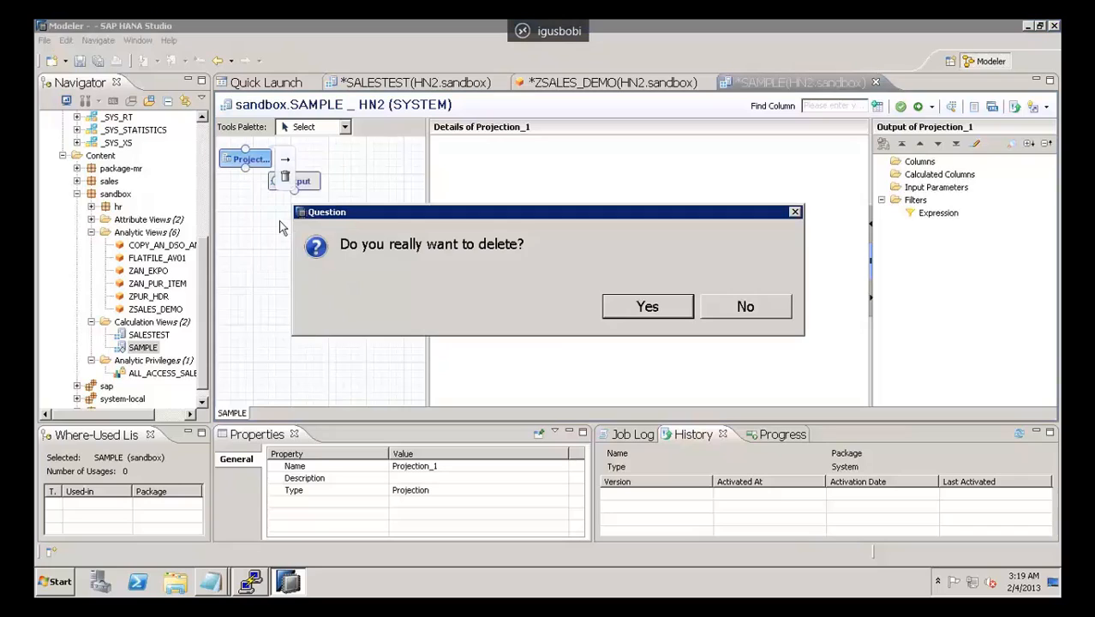
{"action": "left_click", "coordinate": [643, 304]}
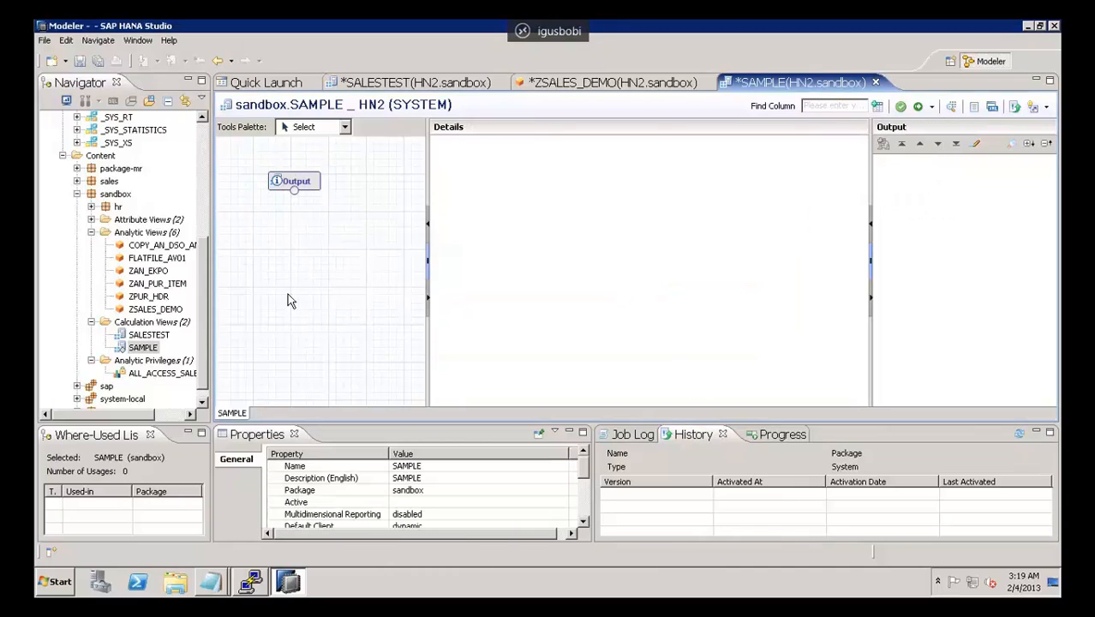
Step: Place the ZSALES_DEMO analytic view from the sandbox package as a data source in the lower part of SAMPLE's flow
{"action": "left_click", "coordinate": [156, 311]}
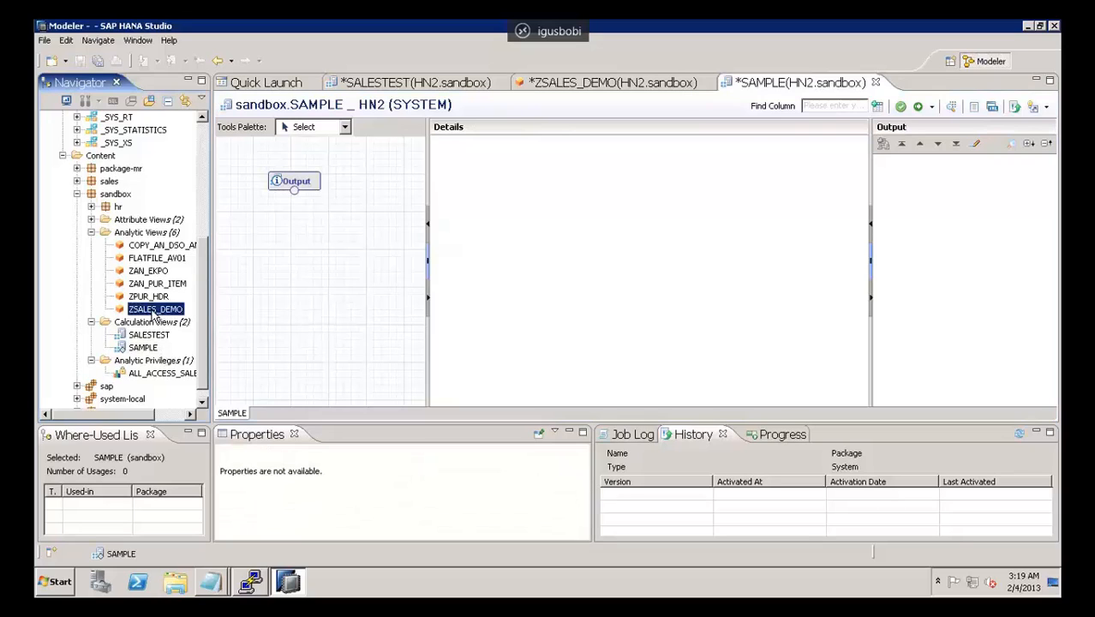
{"action": "left_click_drag", "start_coordinate": [183, 322], "coordinate": [299, 352]}
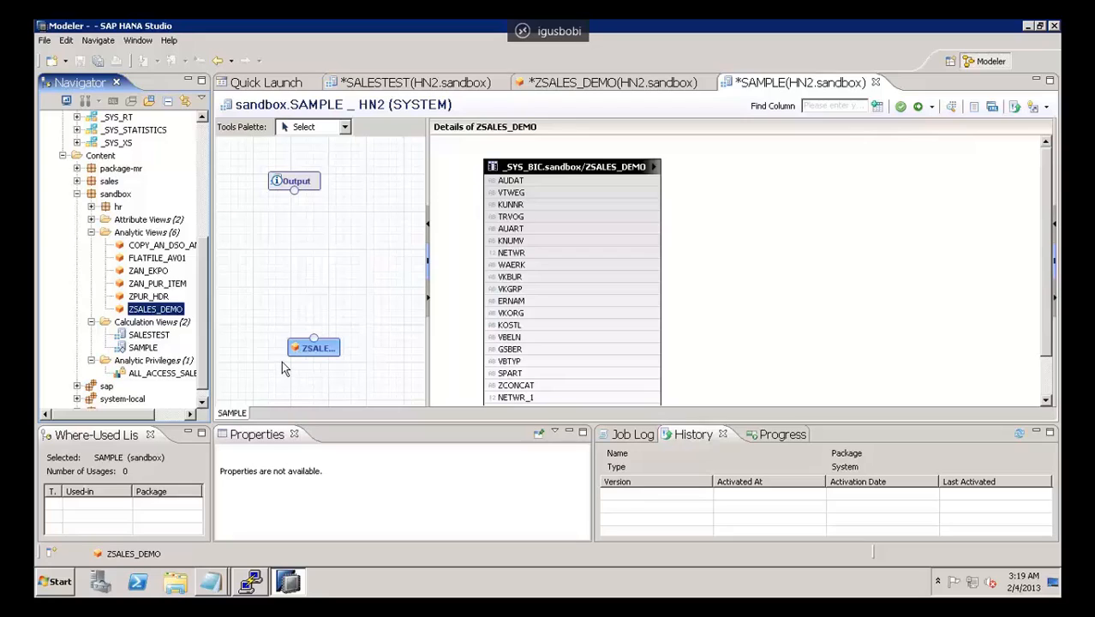
{"action": "mouse_move", "coordinate": [317, 344]}
Step: Add an Aggregation node, position it just above the ZSALES_DEMO source, and connect the source to it
{"action": "left_click", "coordinate": [302, 128]}
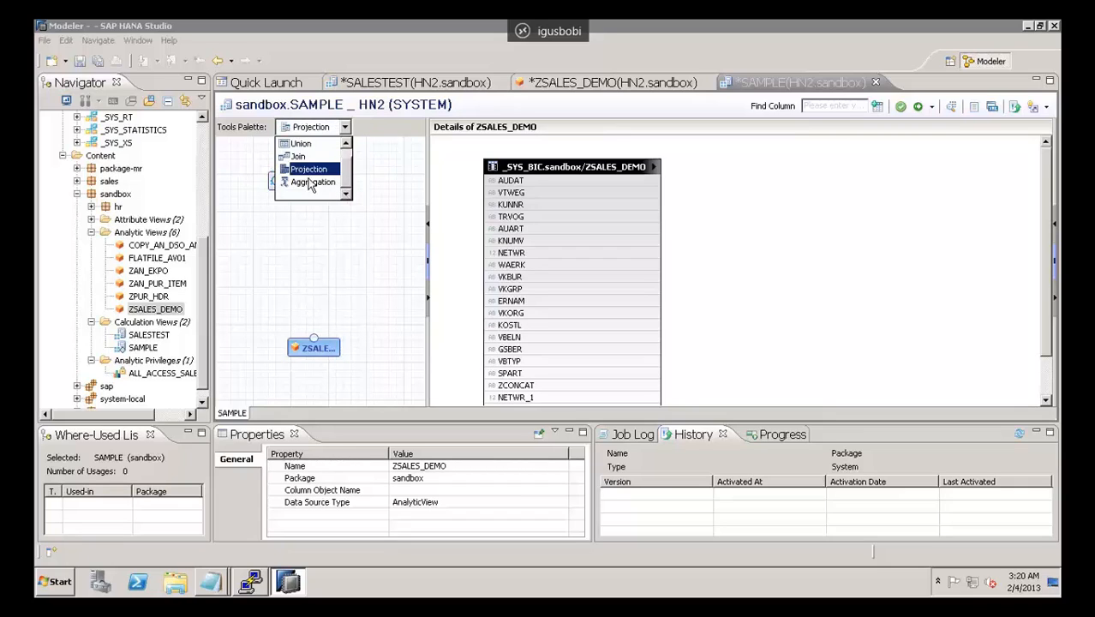
{"action": "left_click", "coordinate": [314, 195]}
{"action": "left_click", "coordinate": [245, 159]}
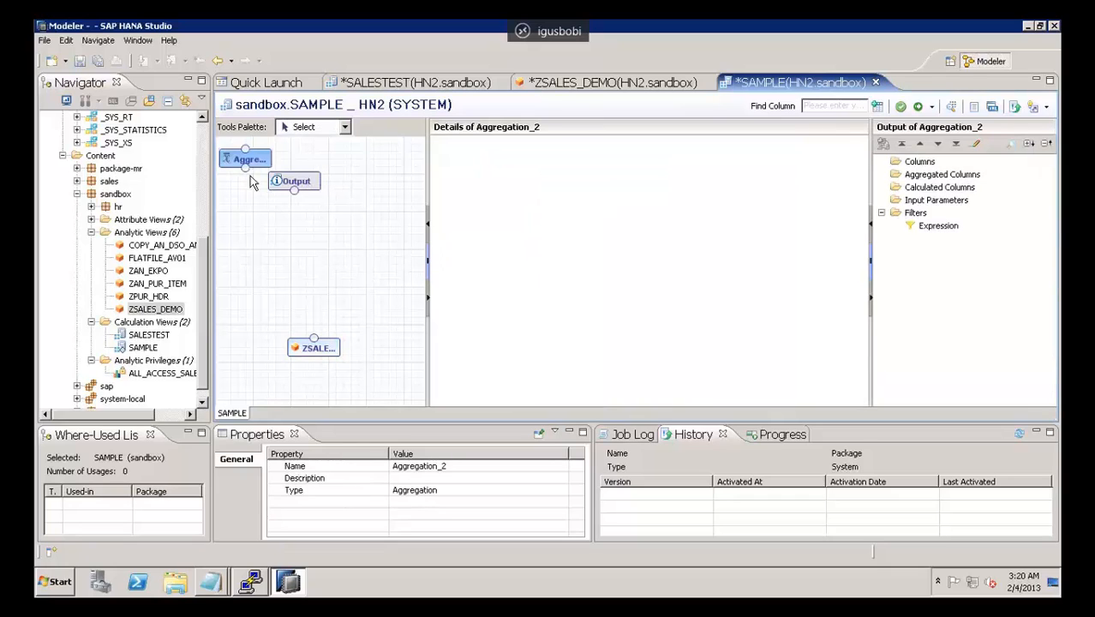
{"action": "left_click_drag", "start_coordinate": [250, 165], "coordinate": [321, 304]}
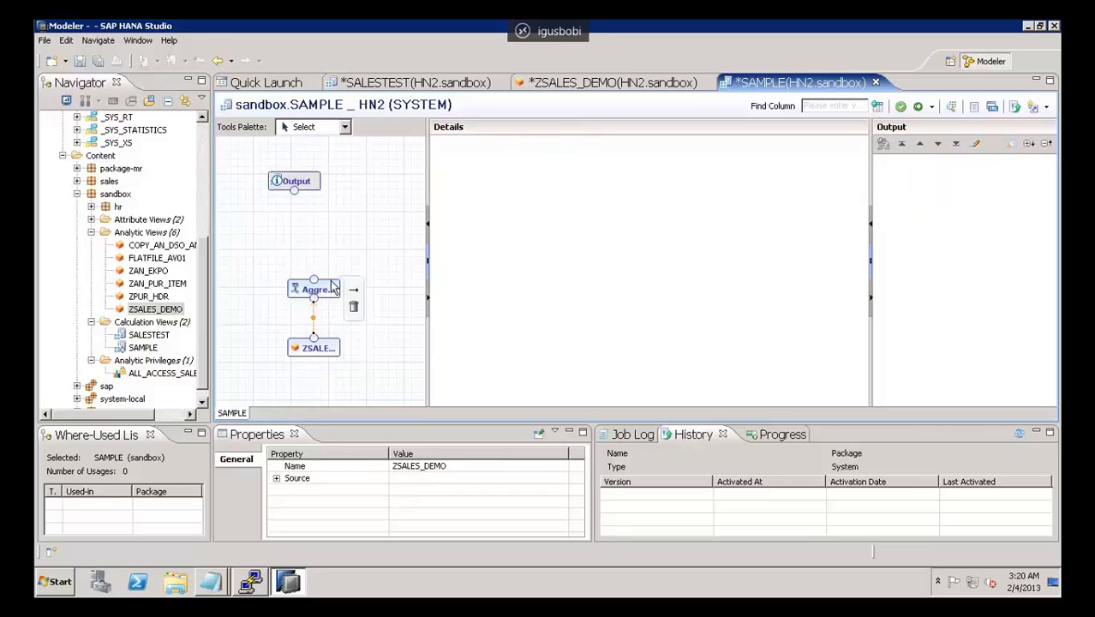
Step: Add ZTotalCost and NETWR_1 from ZSALES_DEMO as aggregated columns of the Aggregation node
{"action": "left_click", "coordinate": [332, 283]}
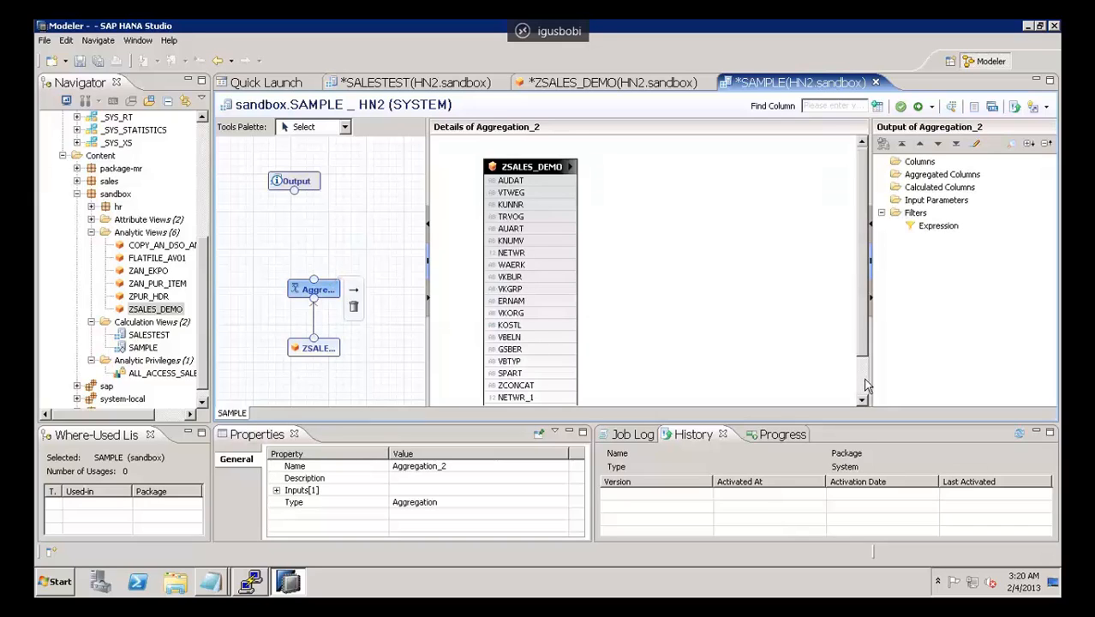
{"action": "left_click", "coordinate": [861, 390]}
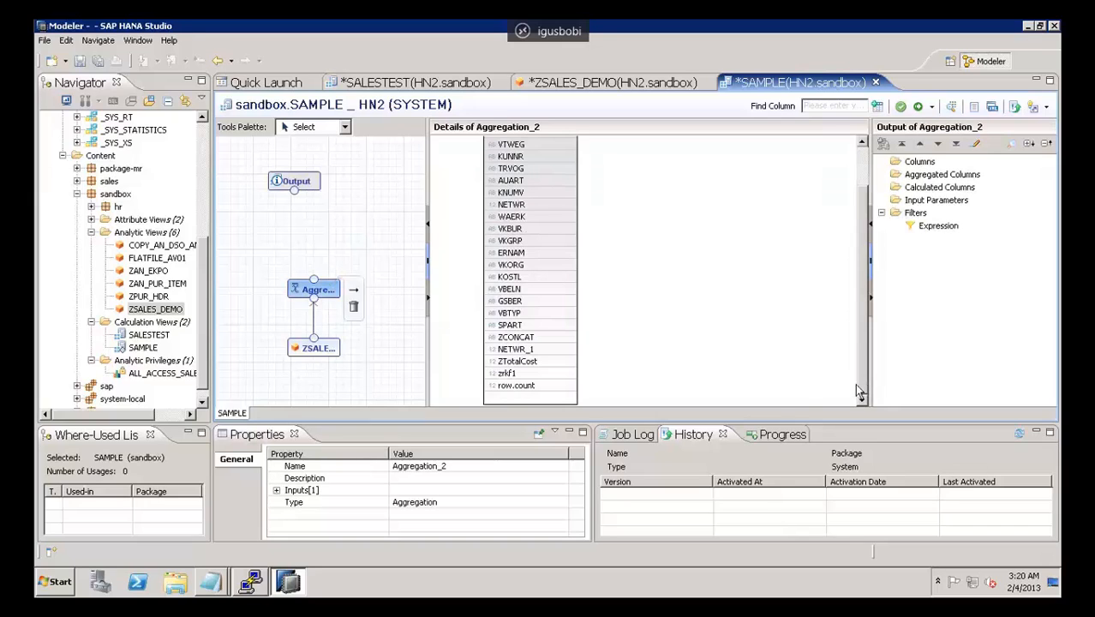
{"action": "left_click", "coordinate": [530, 362]}
{"action": "right_click", "coordinate": [554, 363]}
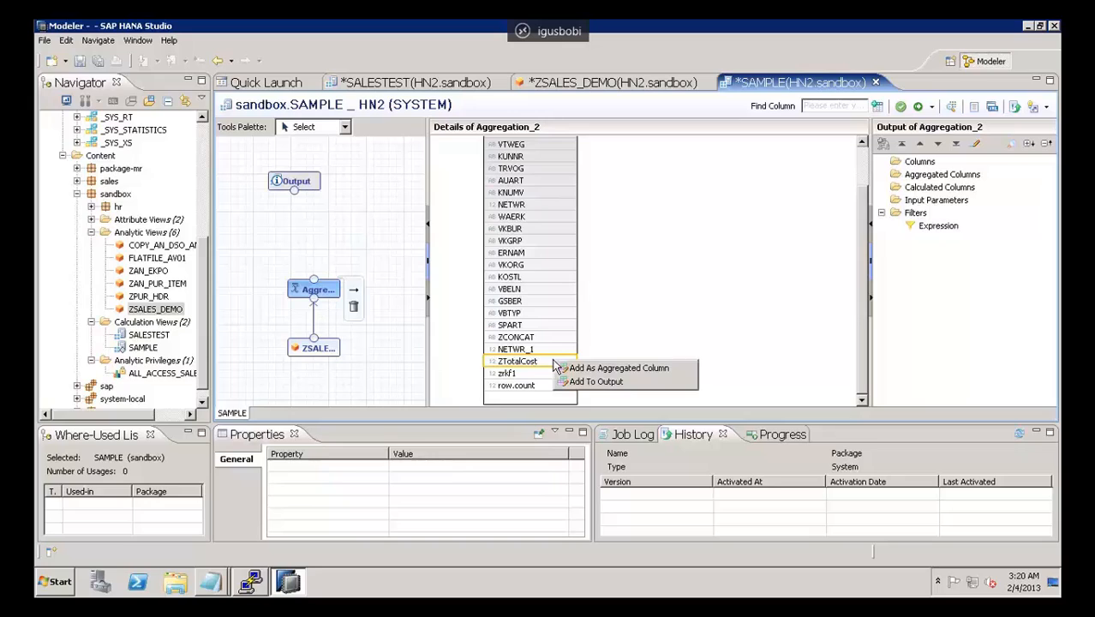
{"action": "left_click", "coordinate": [597, 369]}
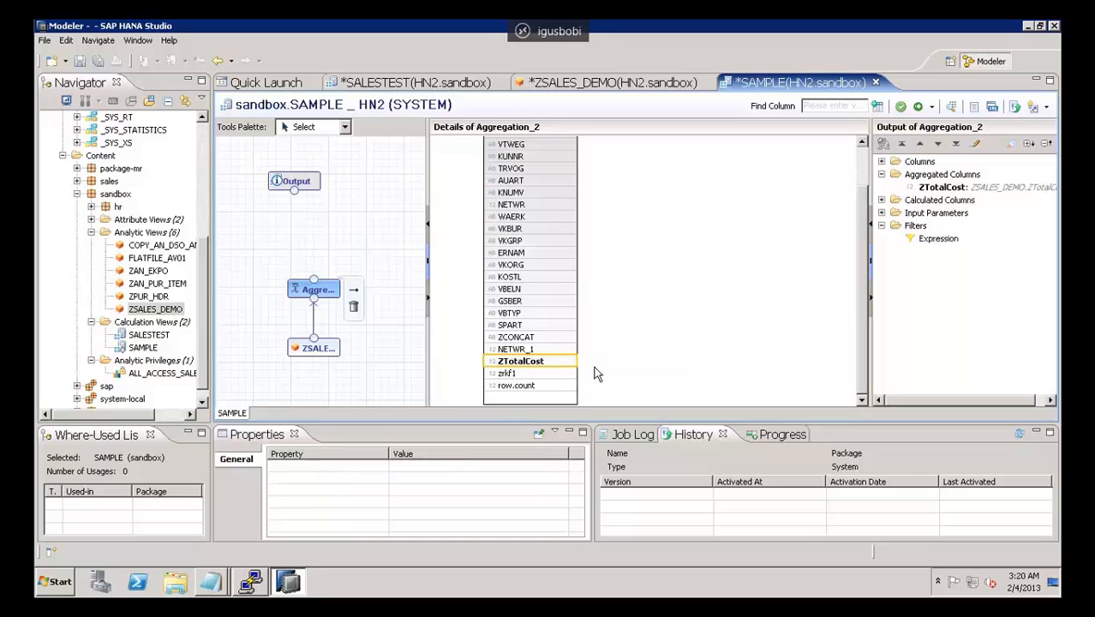
{"action": "left_click", "coordinate": [539, 350]}
{"action": "right_click", "coordinate": [542, 350]}
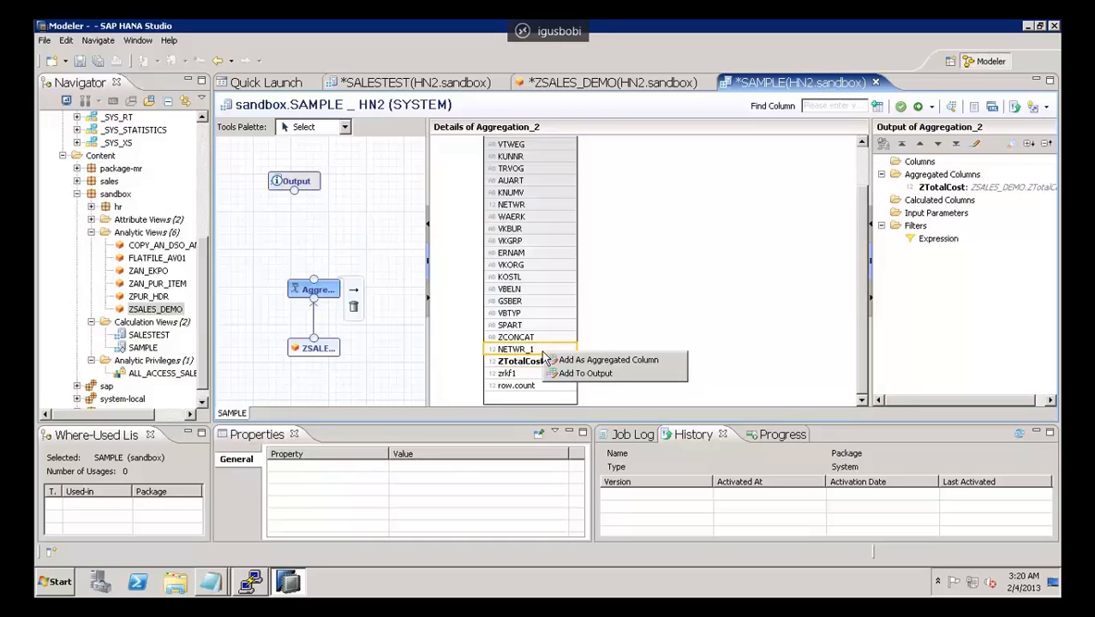
{"action": "left_click", "coordinate": [567, 358]}
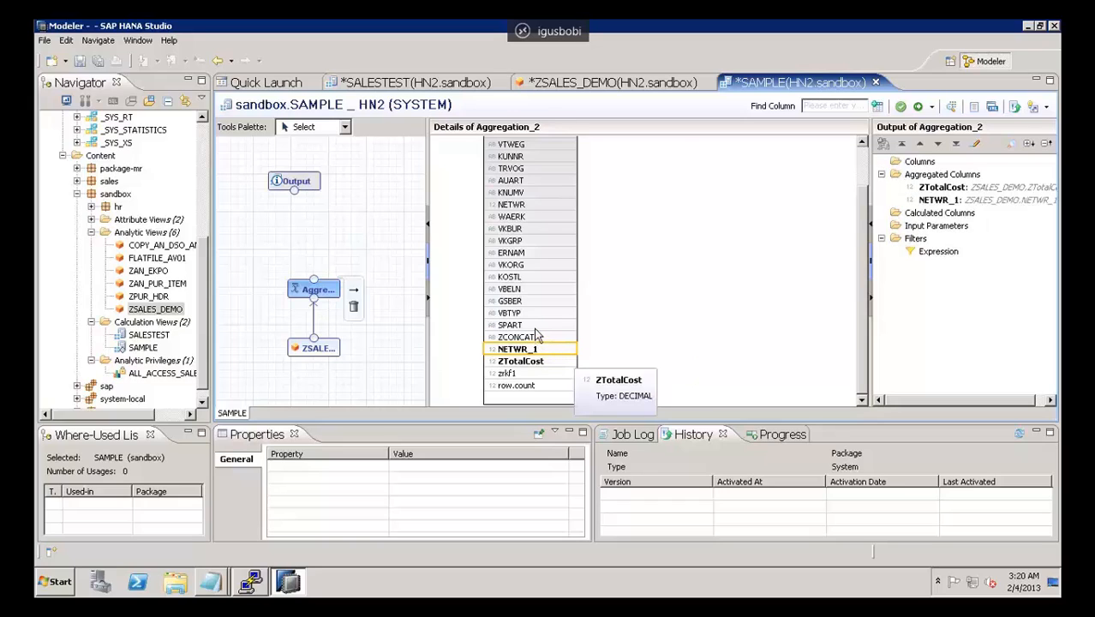
Step: Add GSBER as an aggregated column of the Aggregation node and VBELN as a regular output column
{"action": "left_click", "coordinate": [524, 301]}
{"action": "right_click", "coordinate": [527, 300]}
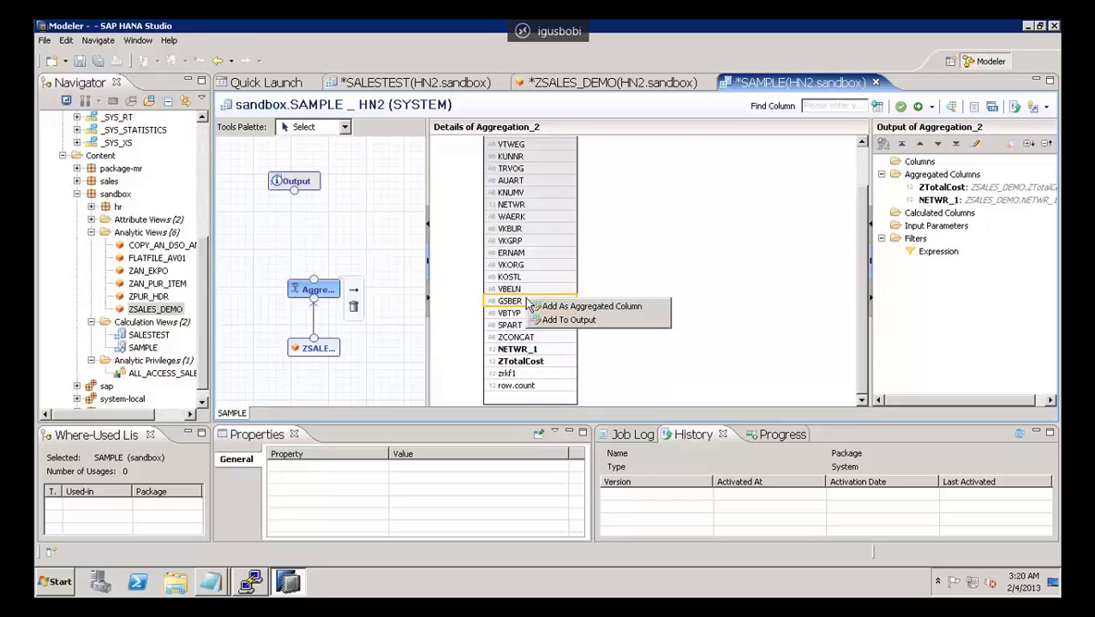
{"action": "left_click", "coordinate": [549, 307]}
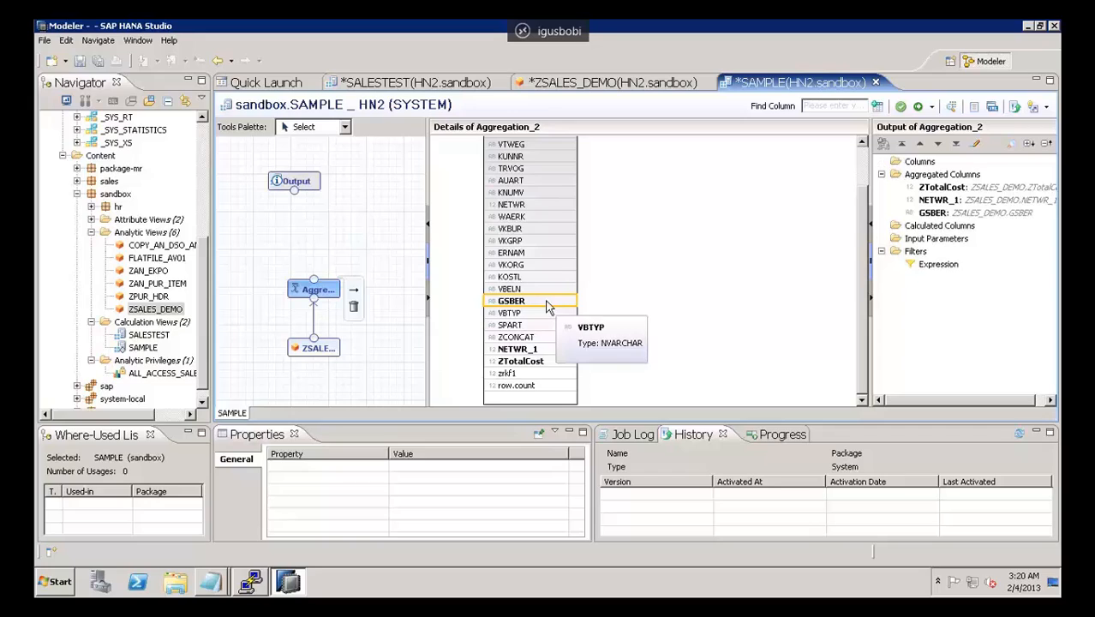
{"action": "right_click", "coordinate": [532, 290]}
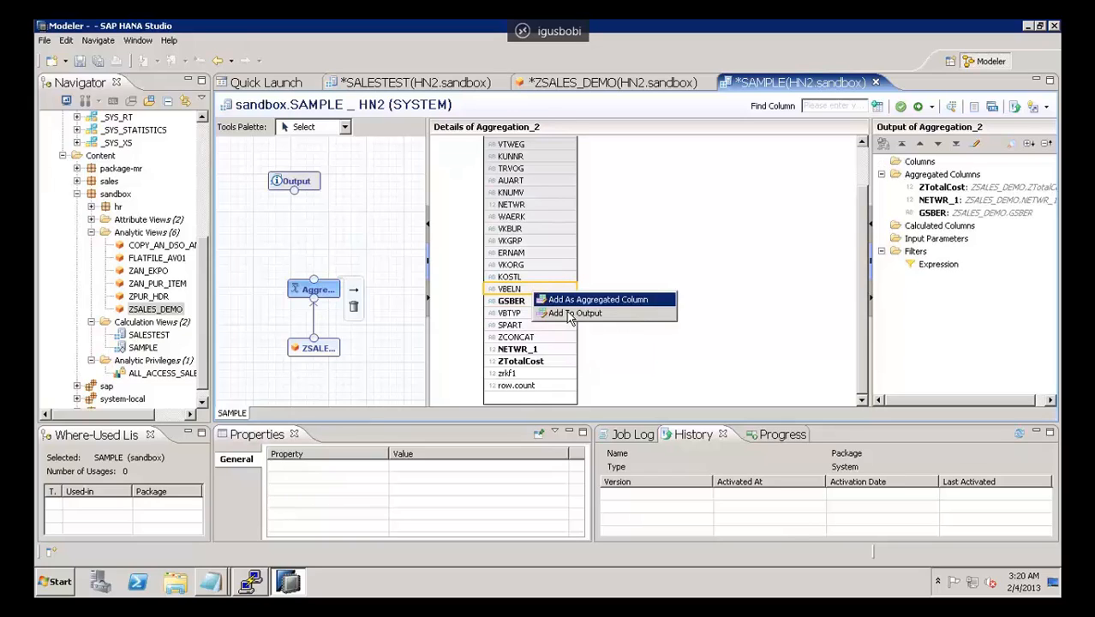
{"action": "left_click", "coordinate": [567, 314]}
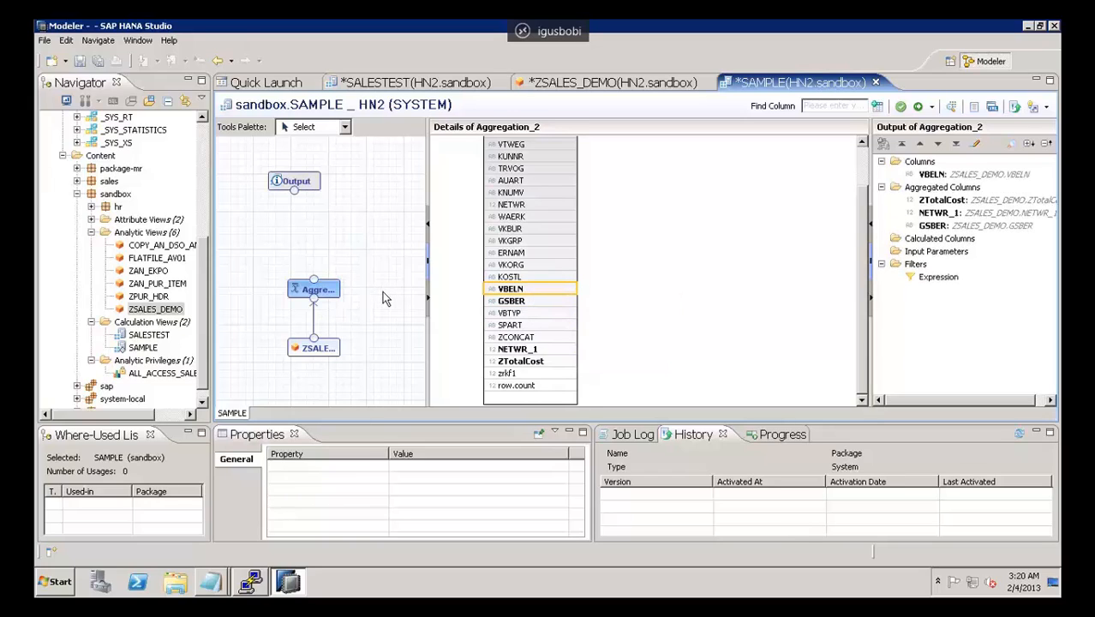
Step: Connect the Aggregation node to the Output node and open the Output node's details
{"action": "left_click_drag", "start_coordinate": [314, 288], "coordinate": [294, 190]}
{"action": "left_click", "coordinate": [314, 207]}
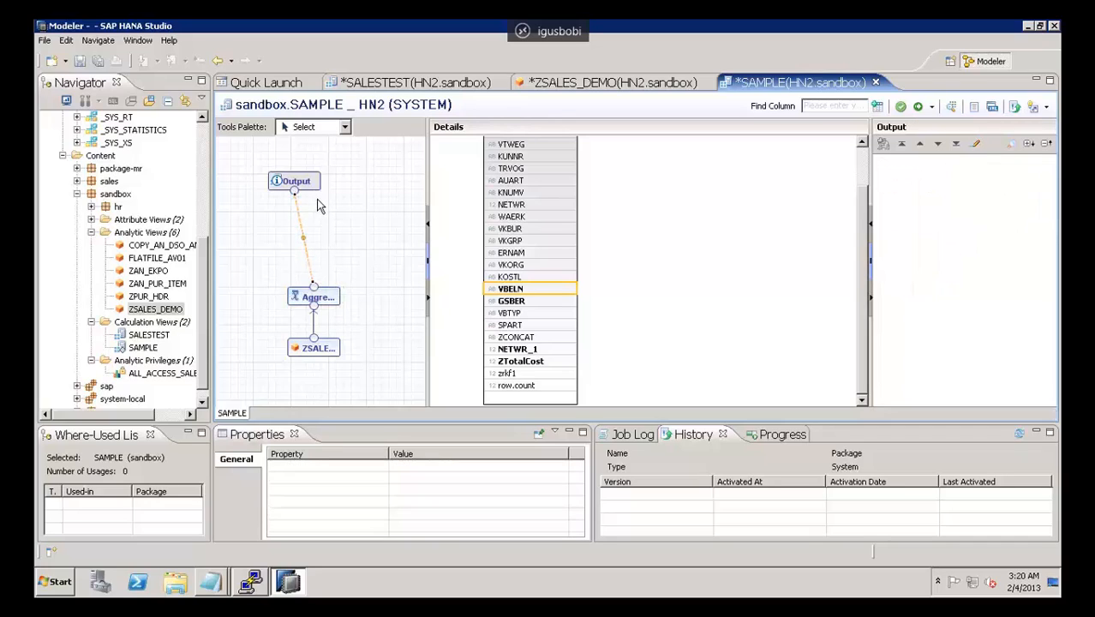
{"action": "left_click", "coordinate": [309, 184]}
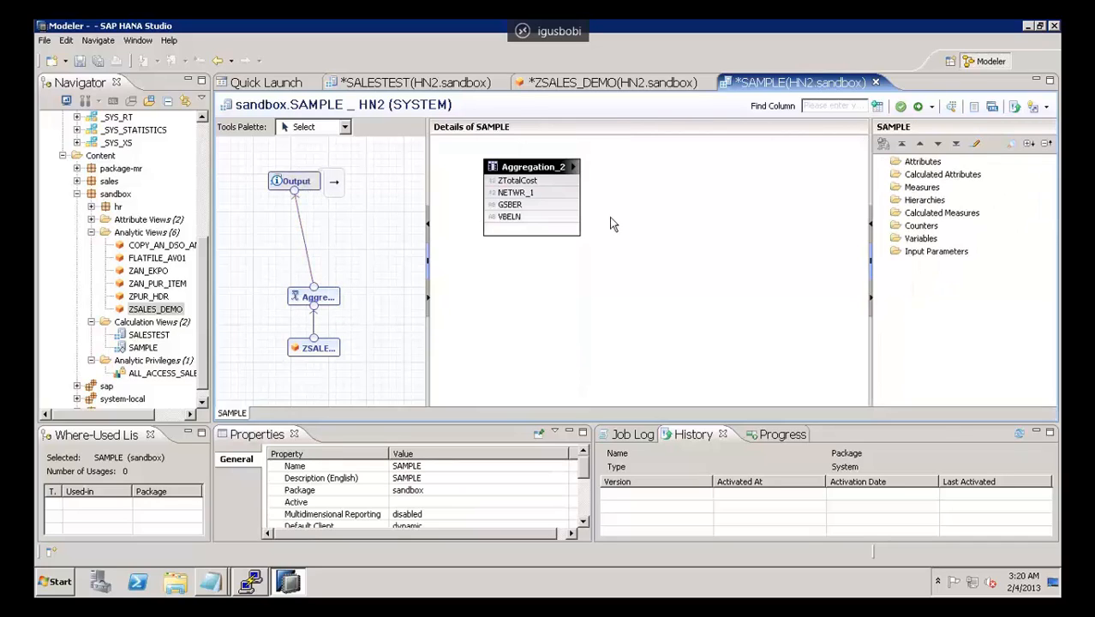
Step: Add GSBER as an attribute and VBELN as a measure of the SAMPLE view's output
{"action": "left_click", "coordinate": [536, 207]}
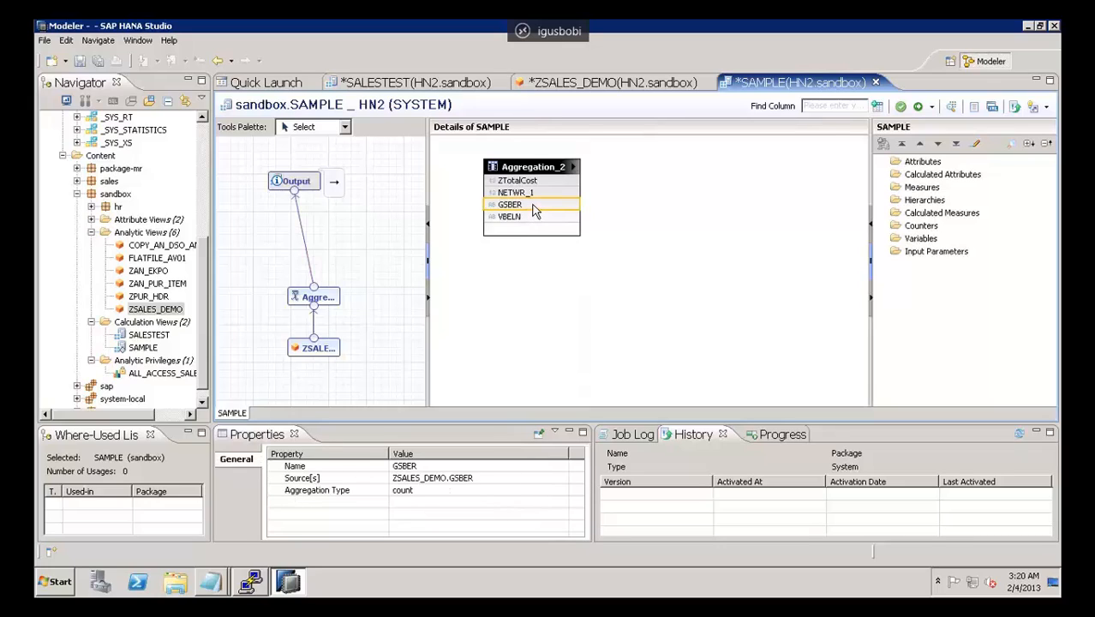
{"action": "right_click", "coordinate": [535, 209]}
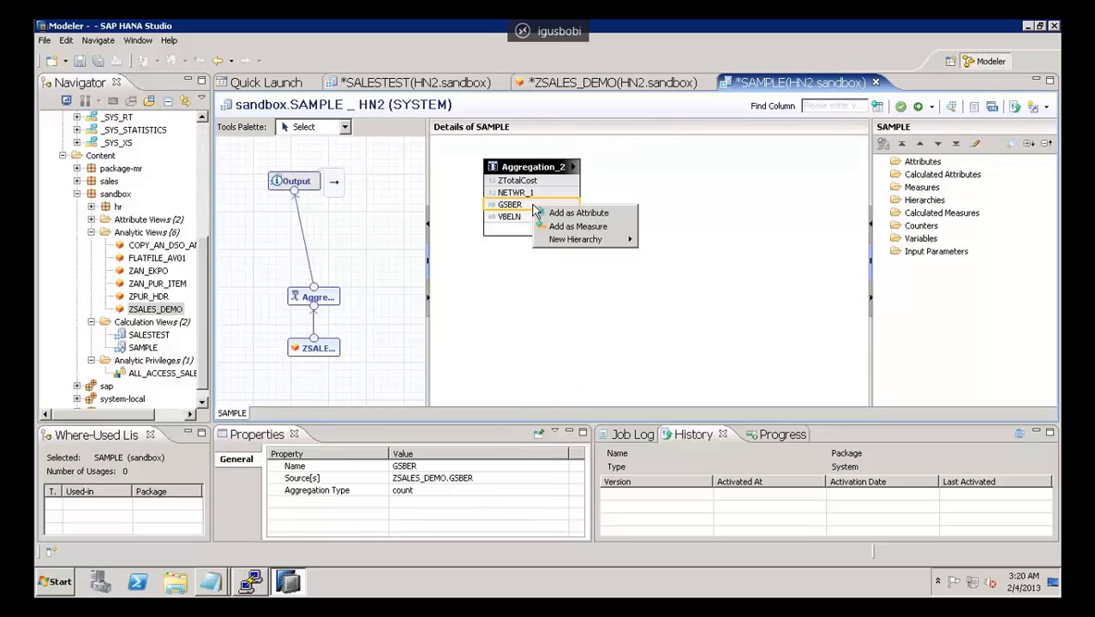
{"action": "left_click", "coordinate": [567, 221]}
{"action": "left_click", "coordinate": [554, 217]}
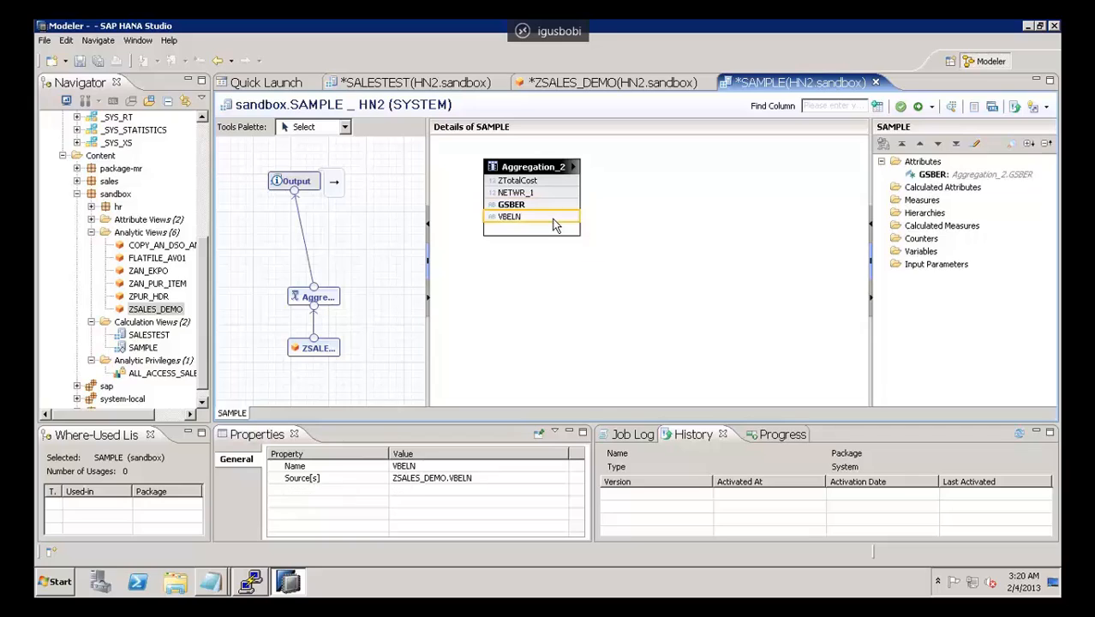
{"action": "right_click", "coordinate": [553, 219]}
{"action": "left_click", "coordinate": [597, 242]}
Step: Add ZTotalCost as an attribute and NETWR_1 as a measure of the SAMPLE view's output
{"action": "right_click", "coordinate": [543, 194]}
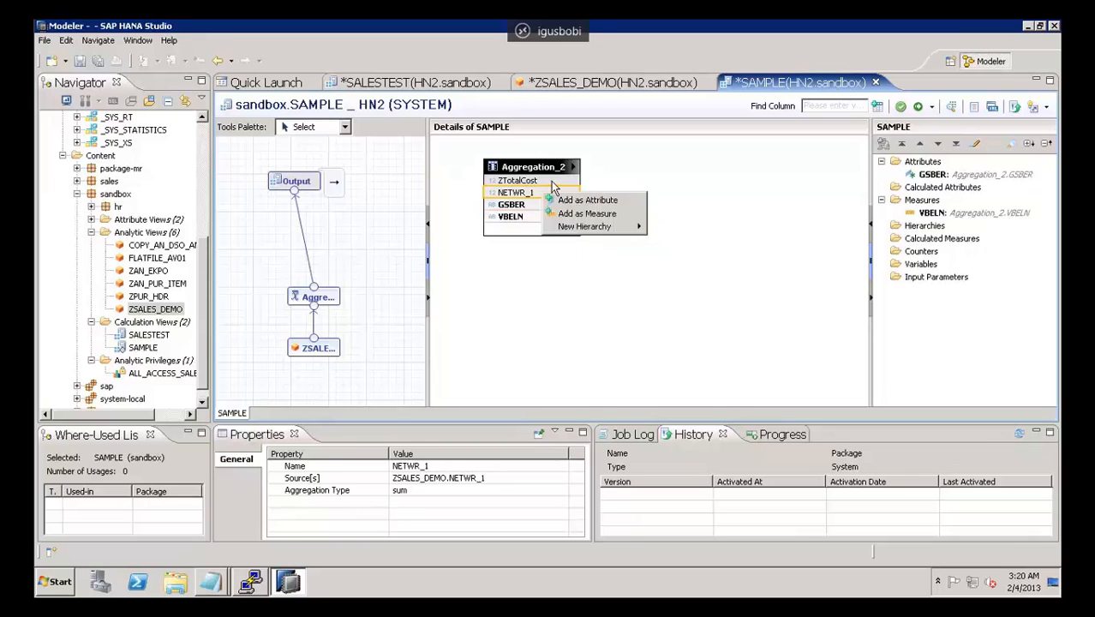
{"action": "right_click", "coordinate": [552, 182]}
{"action": "left_click", "coordinate": [587, 192]}
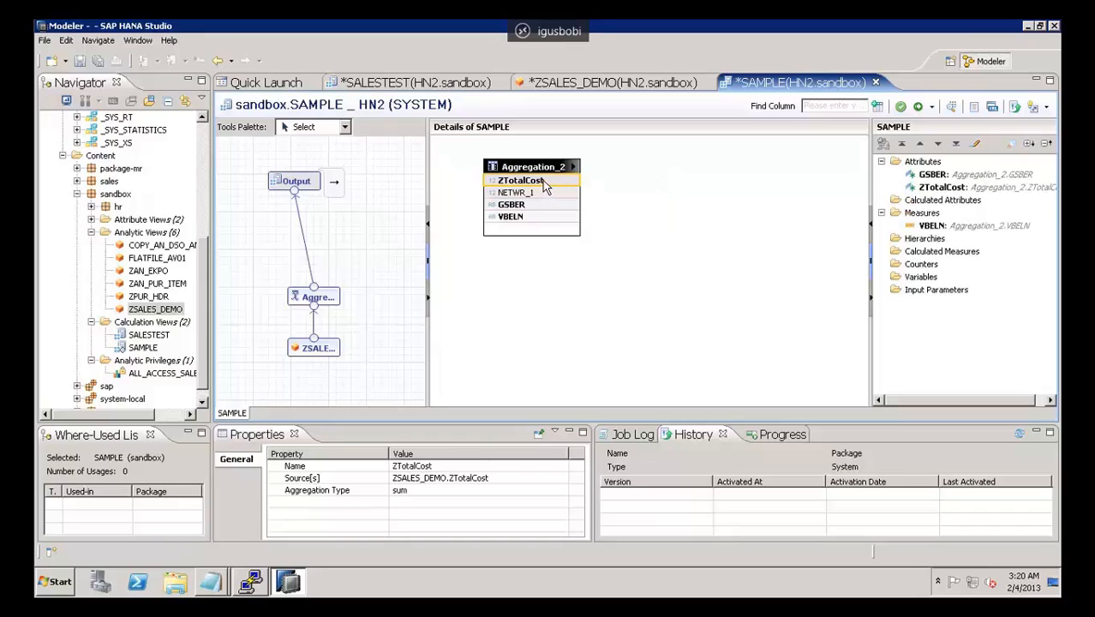
{"action": "right_click", "coordinate": [547, 193]}
{"action": "left_click", "coordinate": [575, 215]}
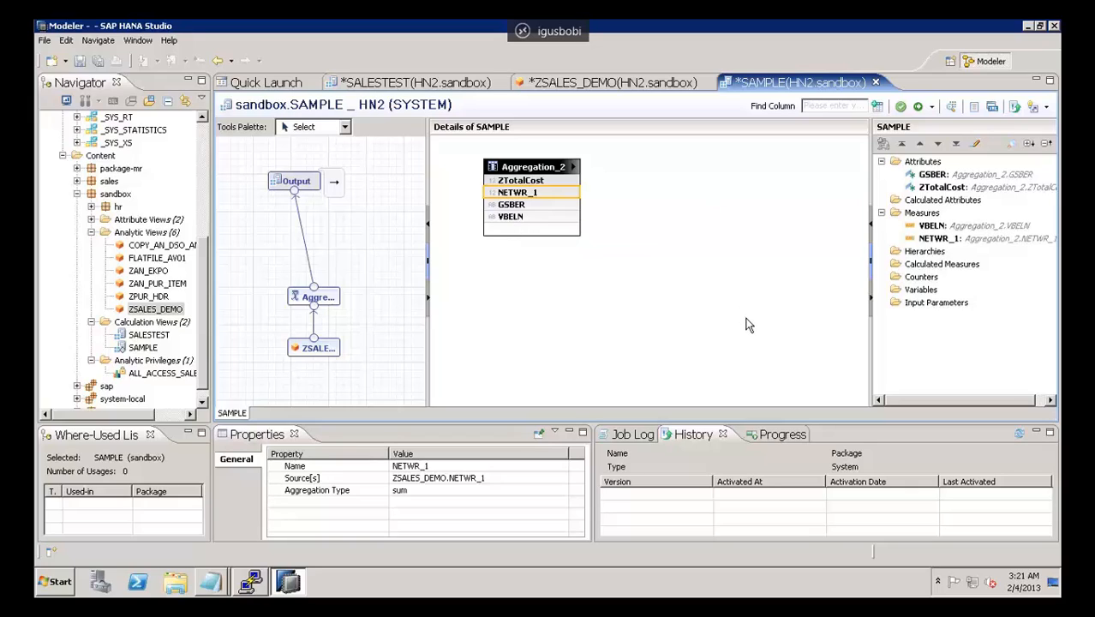
{"action": "left_click", "coordinate": [146, 323]}
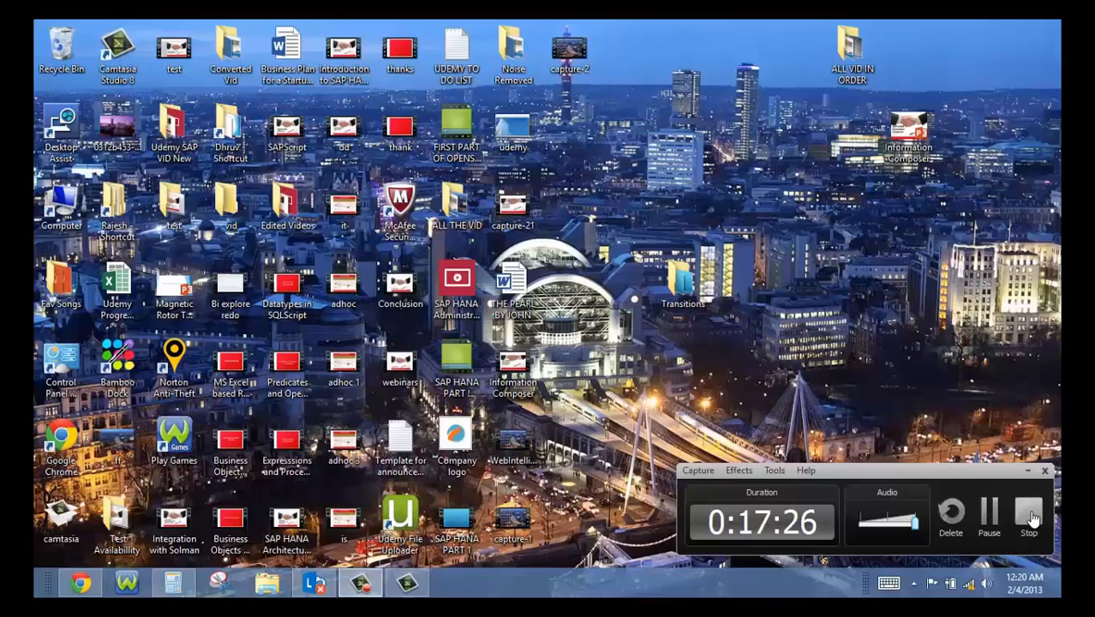
{"action": "left_click", "coordinate": [1029, 515]}
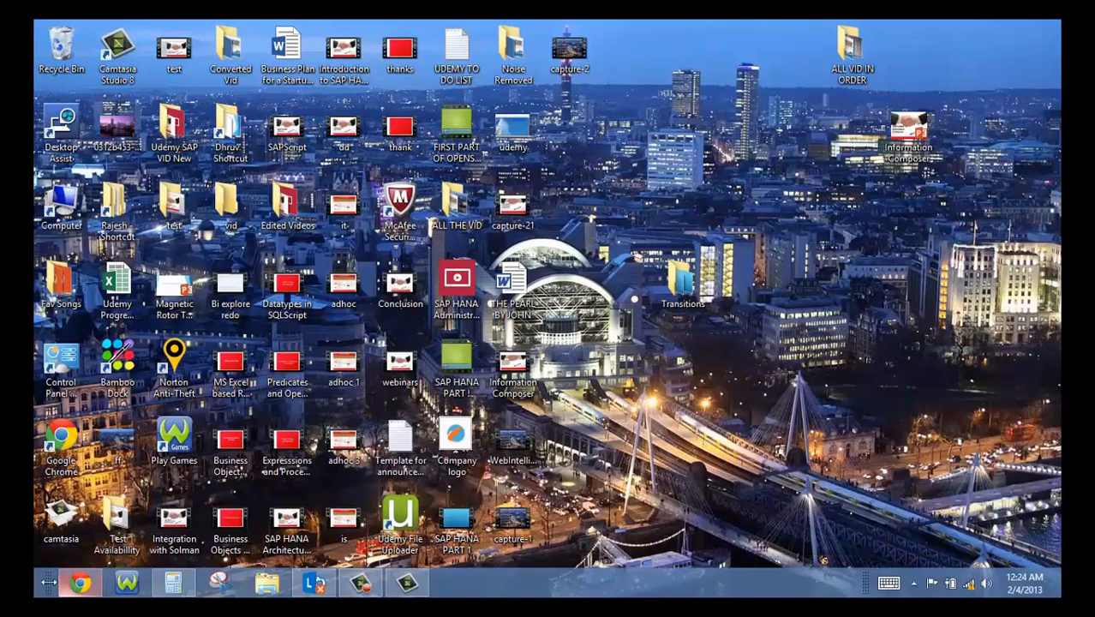
Step: Switch from the Windows desktop back to the Remote Desktop session running SAP HANA Studio
{"action": "left_click", "coordinate": [47, 585]}
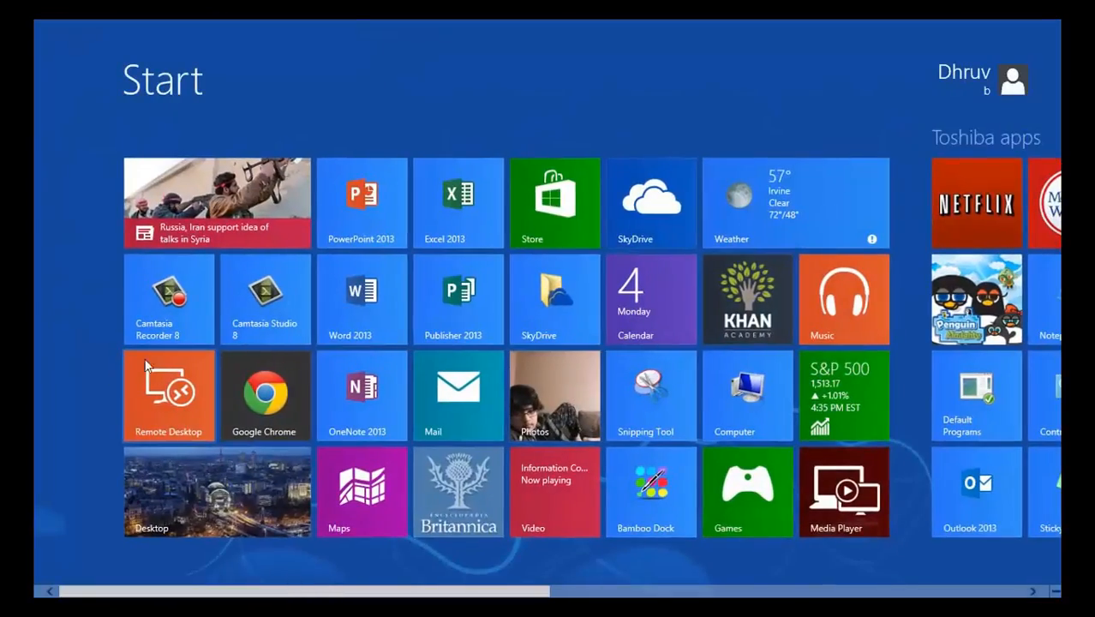
{"action": "left_click", "coordinate": [146, 364]}
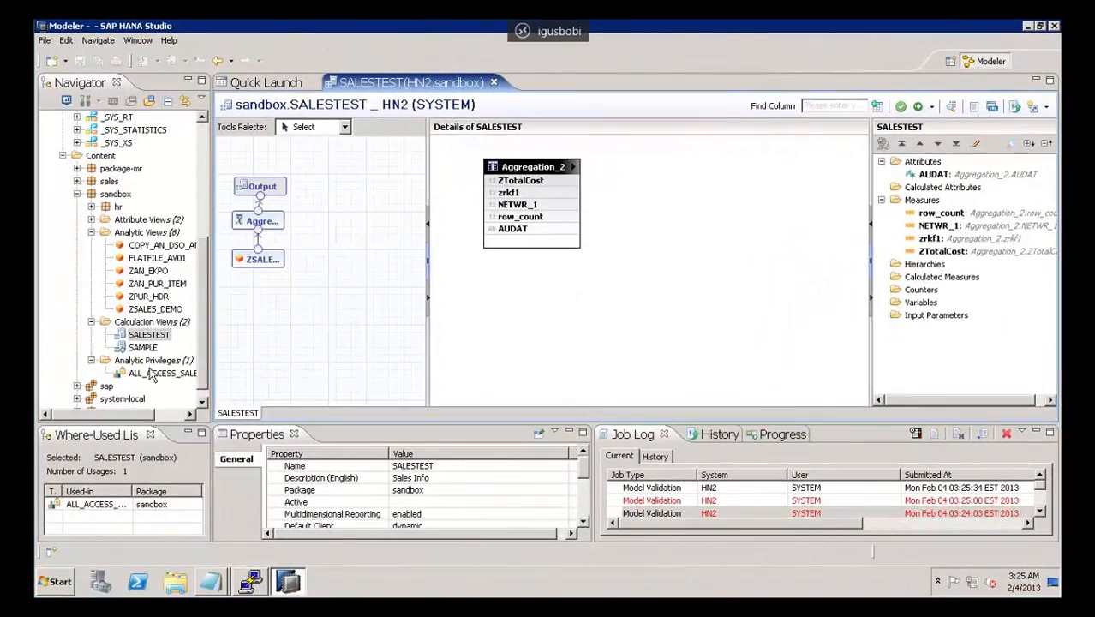
Step: Validate the SALESTEST calculation view and activate it, agreeing to redeploy the object
{"action": "left_click", "coordinate": [900, 107]}
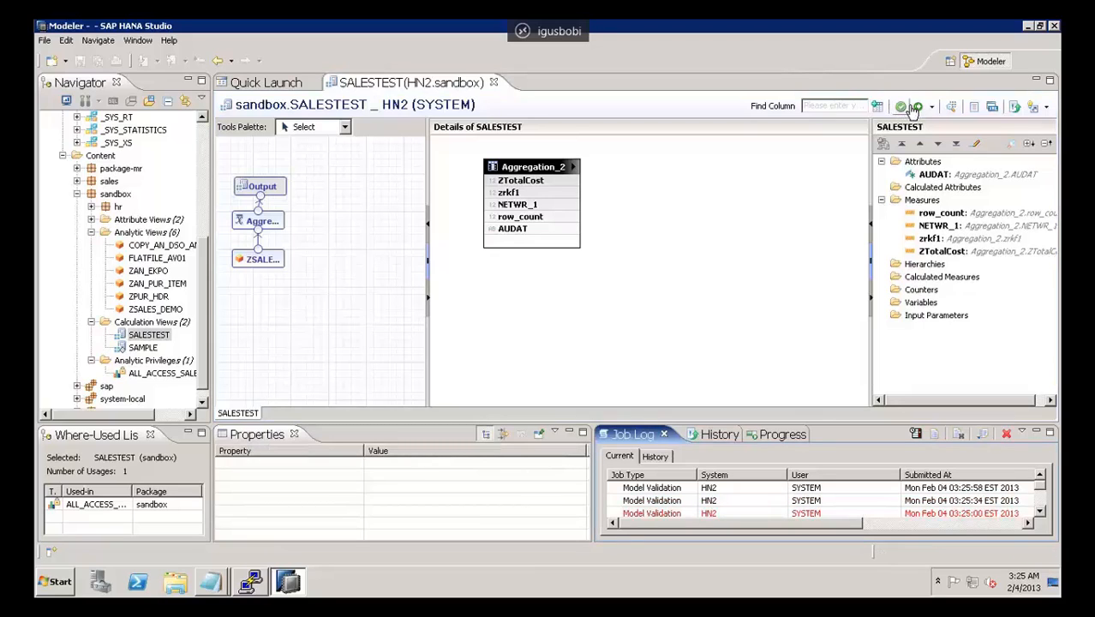
{"action": "left_click", "coordinate": [920, 108]}
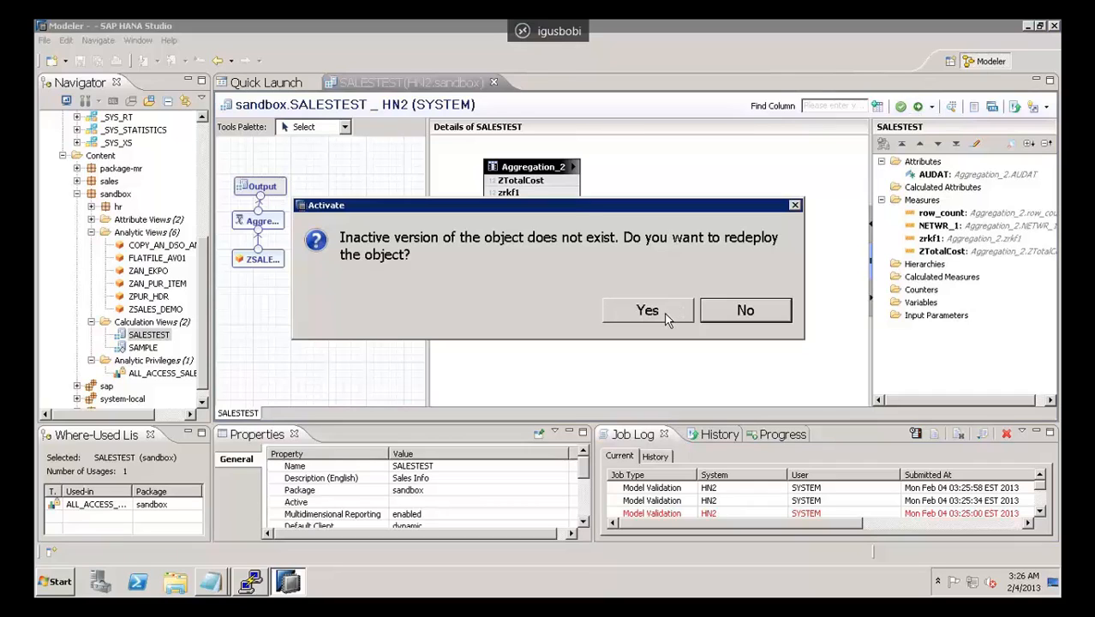
{"action": "left_click", "coordinate": [649, 311]}
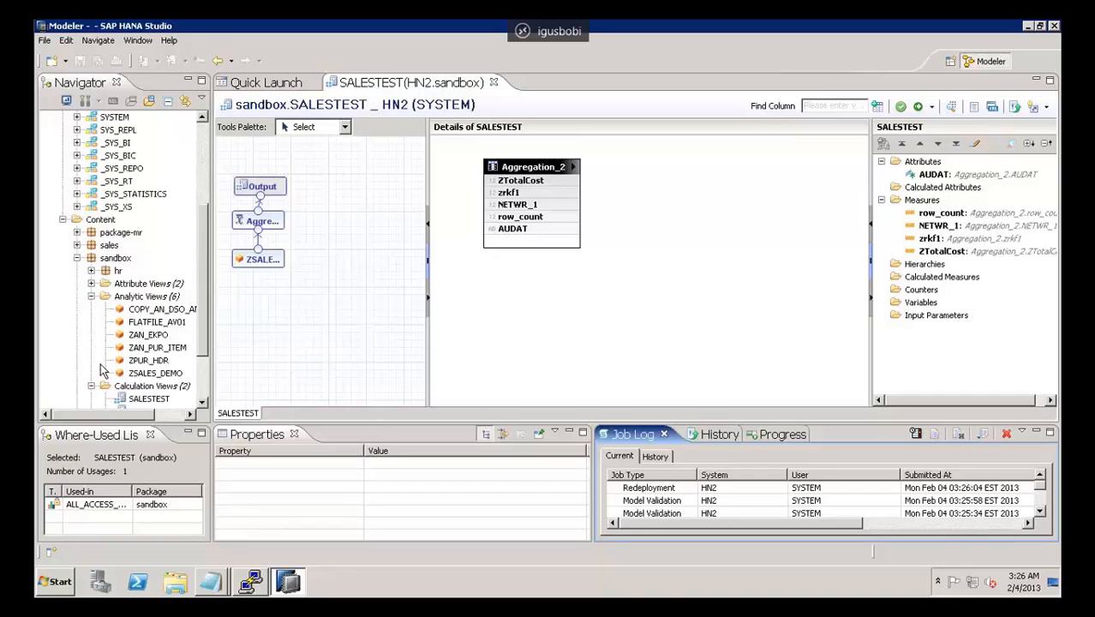
Step: Open the data preview of the SALESTEST calculation view to see its raw data
{"action": "left_click", "coordinate": [205, 381]}
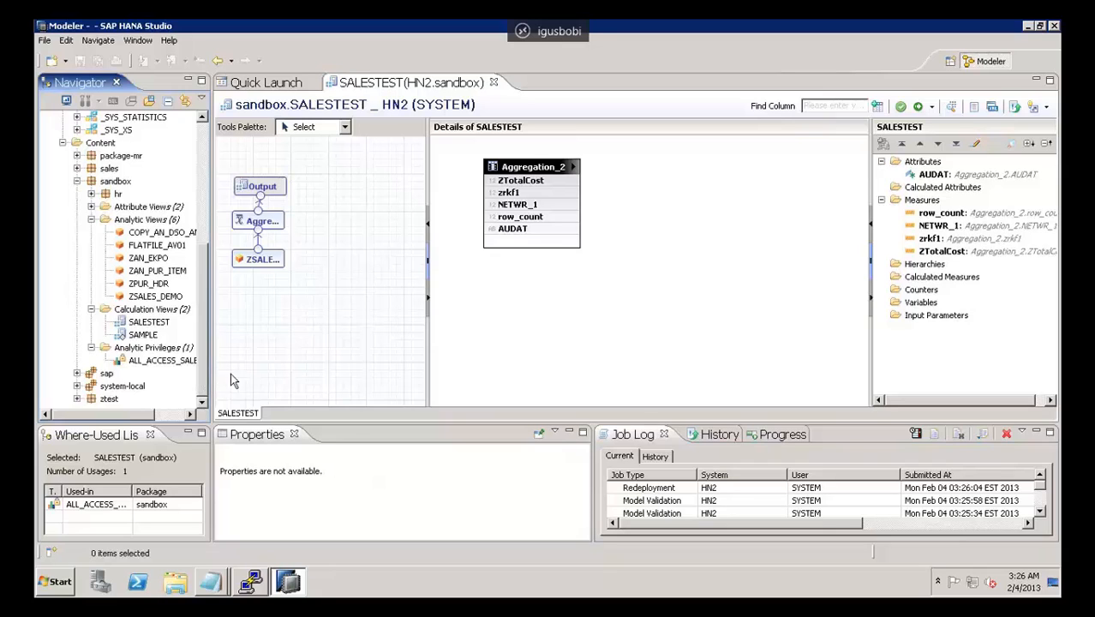
{"action": "left_click", "coordinate": [630, 319]}
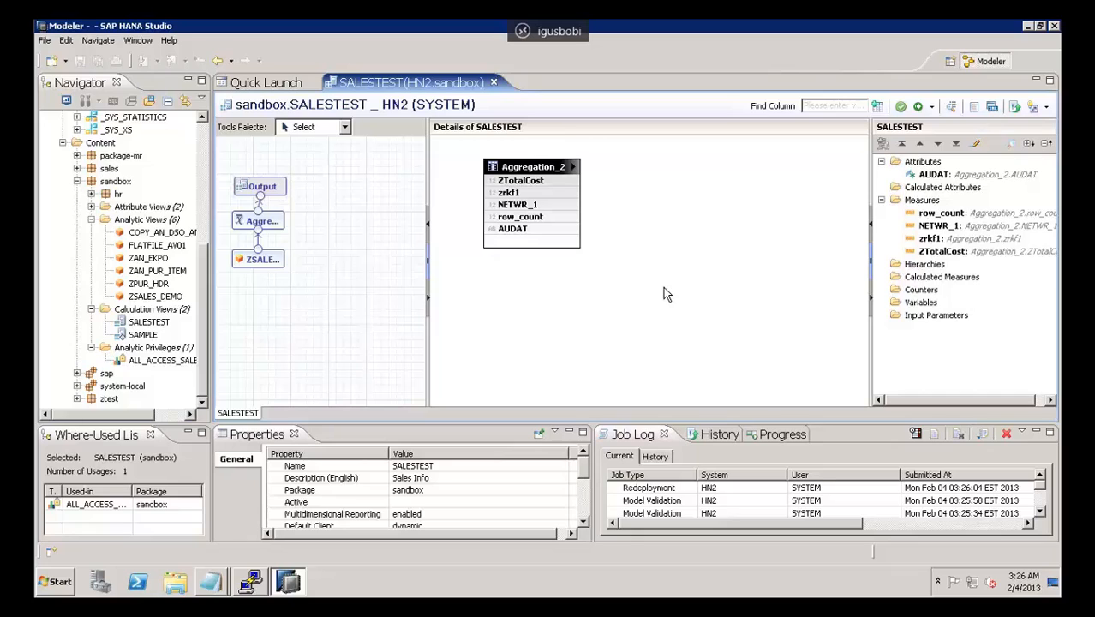
{"action": "left_click", "coordinate": [159, 324]}
{"action": "left_click", "coordinate": [952, 108]}
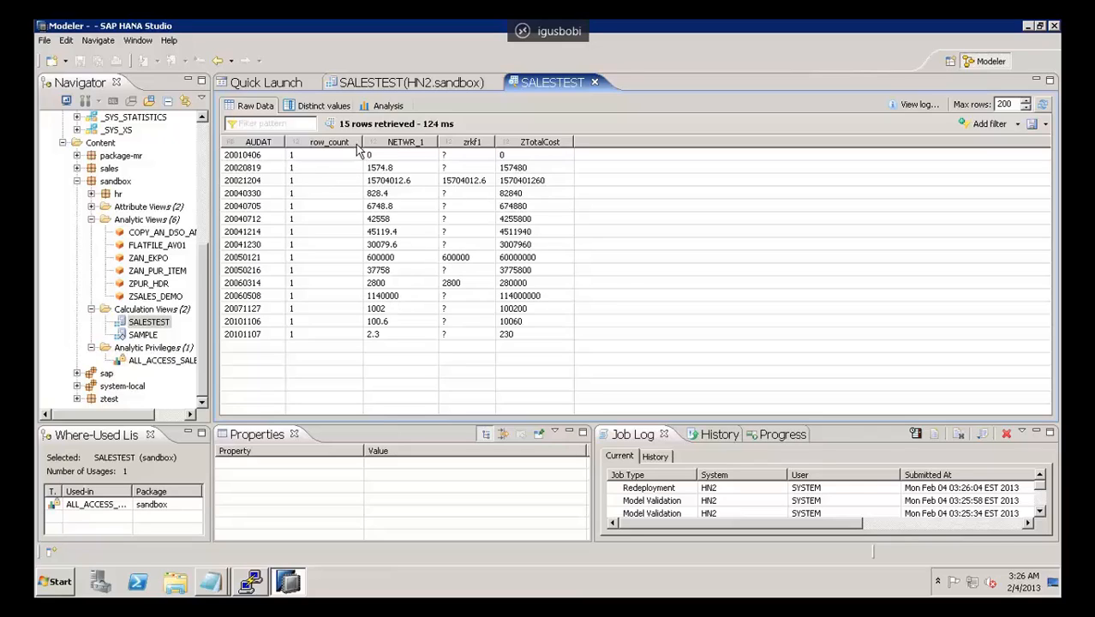
Step: Examine the distinct values of AUDAT, NETWR_1, zrkf1 and ZTotalCost in the SALESTEST data preview
{"action": "left_click", "coordinate": [303, 104]}
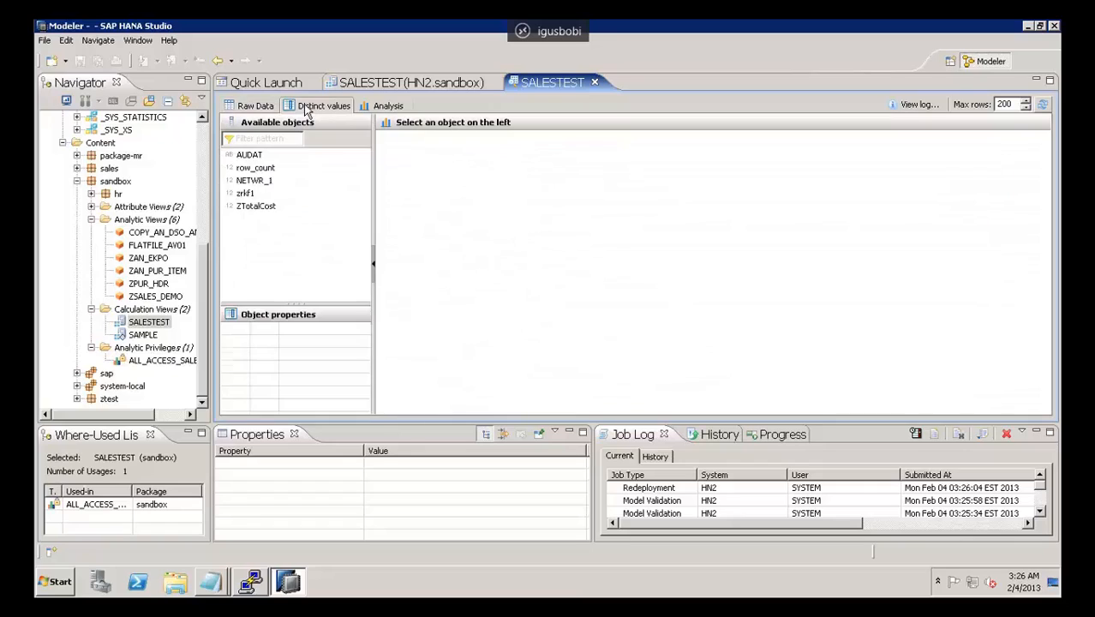
{"action": "left_click", "coordinate": [257, 156]}
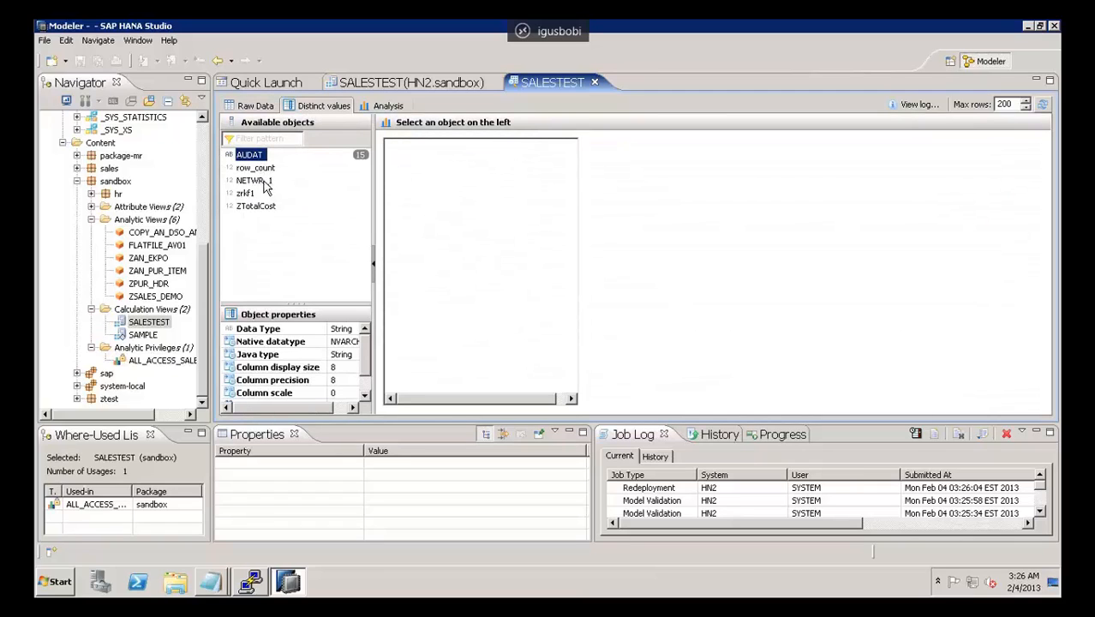
{"action": "left_click", "coordinate": [262, 182]}
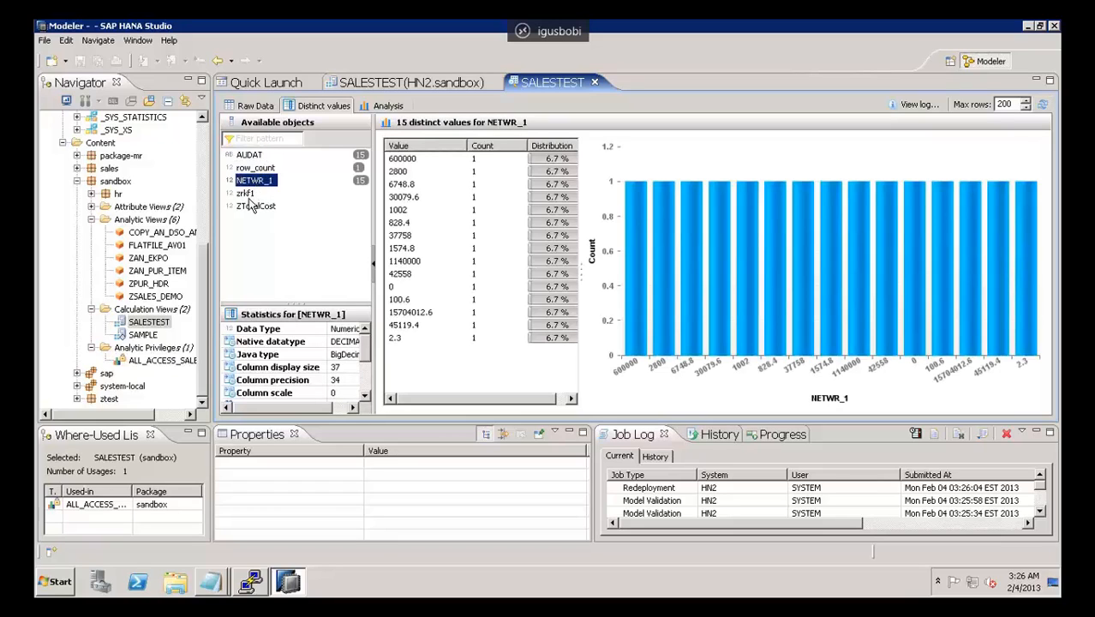
{"action": "left_click", "coordinate": [249, 194]}
{"action": "left_click", "coordinate": [255, 207]}
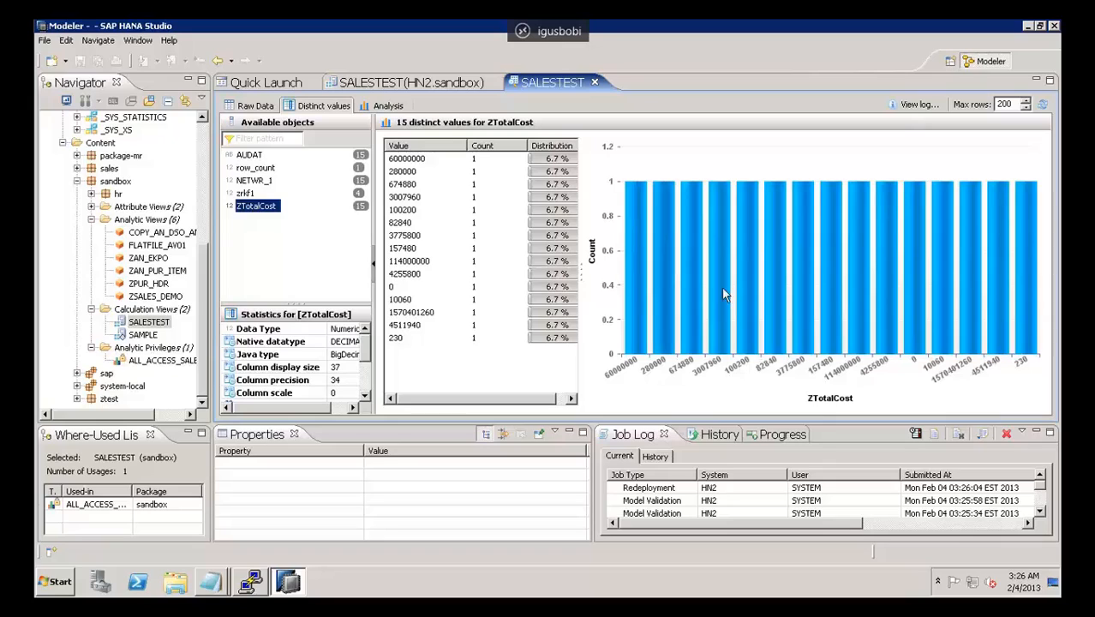
Step: Build an analysis chart of SALESTEST with AUDAT on the labels axis and NETWR_1 and ZTotalCost on the values axis
{"action": "left_click", "coordinate": [386, 105]}
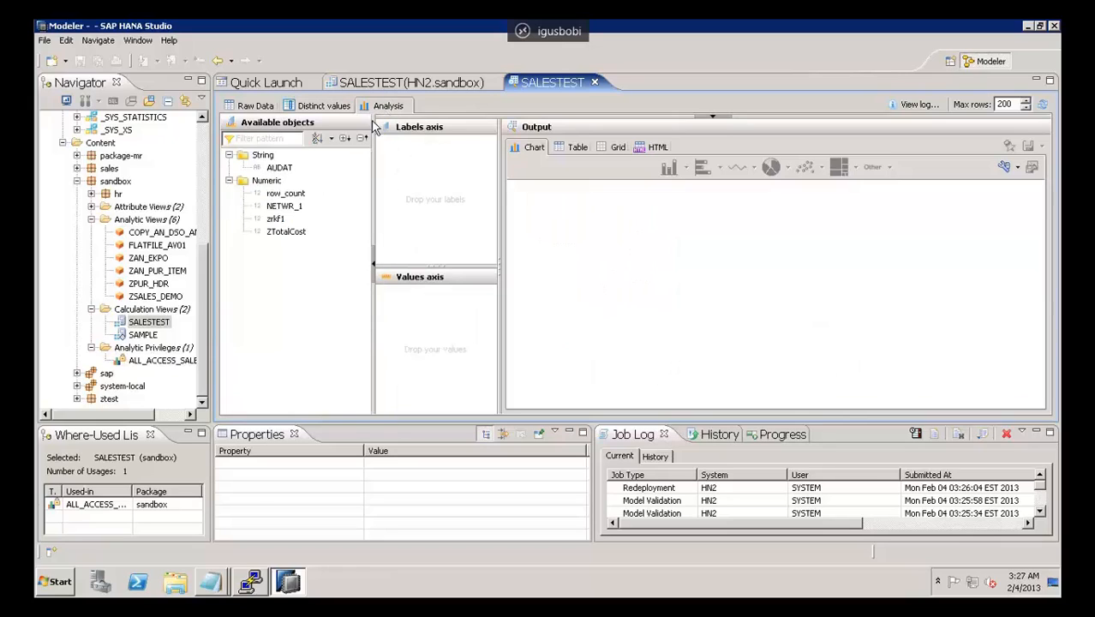
{"action": "left_click", "coordinate": [280, 168]}
{"action": "left_click", "coordinate": [285, 194]}
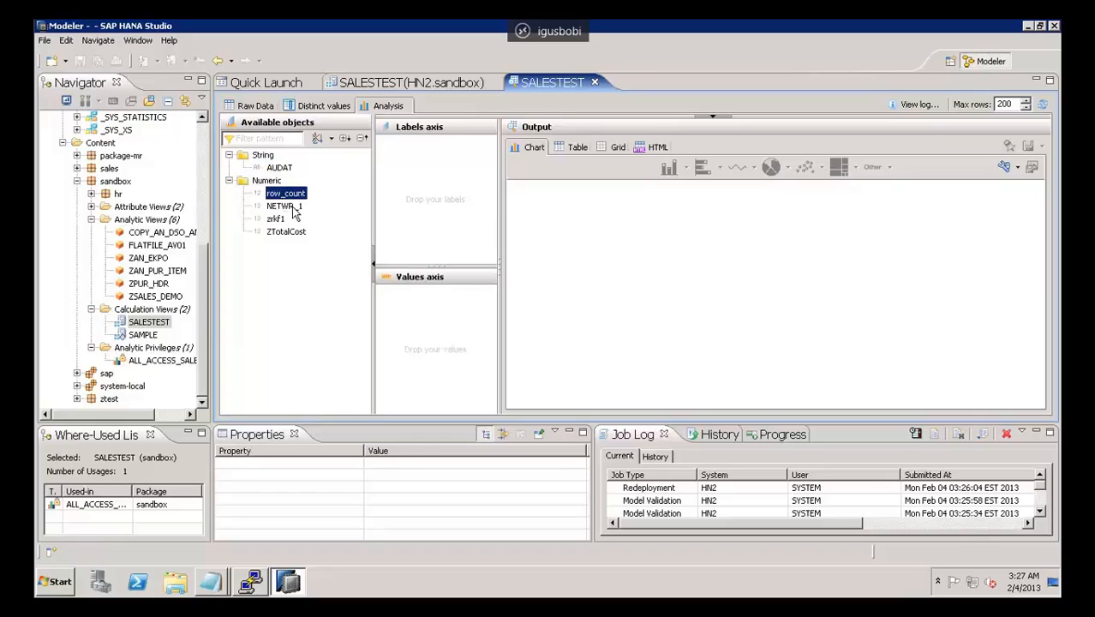
{"action": "left_click_drag", "start_coordinate": [279, 167], "coordinate": [446, 154]}
{"action": "left_click", "coordinate": [282, 206]}
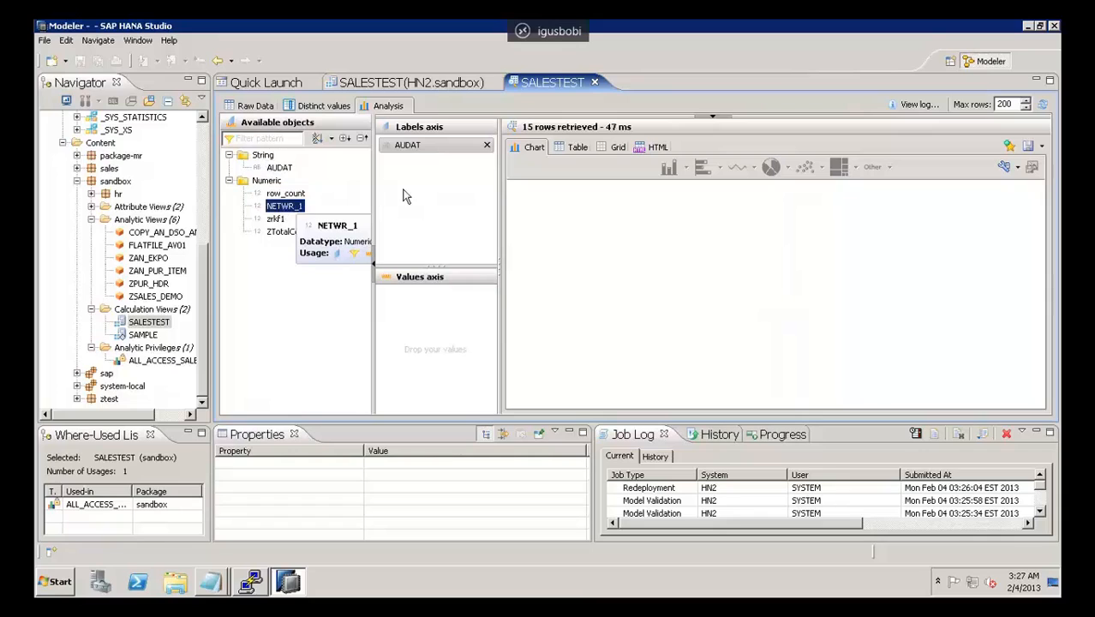
{"action": "left_click_drag", "start_coordinate": [285, 207], "coordinate": [431, 306]}
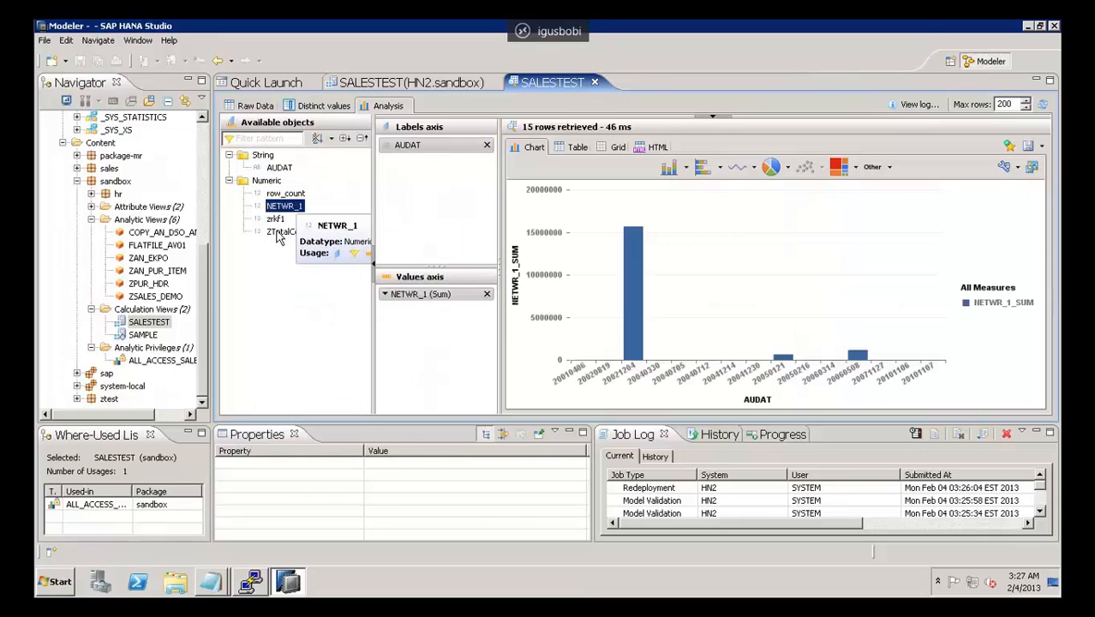
{"action": "left_click_drag", "start_coordinate": [277, 234], "coordinate": [429, 310]}
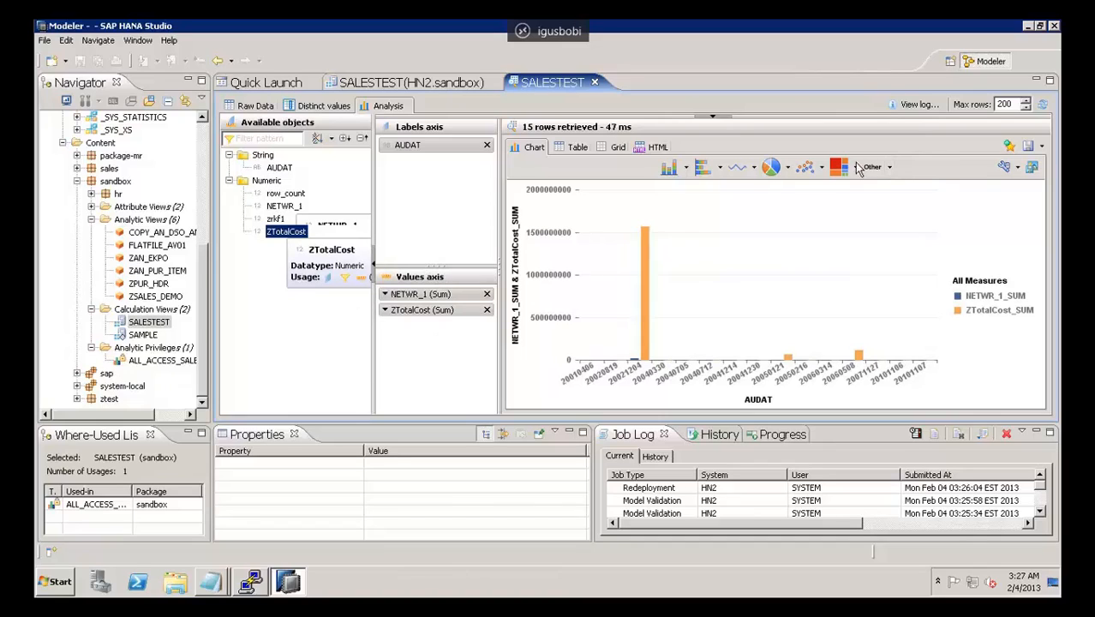
Step: View the SALESTEST analysis as a pie chart, a horizontal bar chart, a column chart and a tree map
{"action": "left_click", "coordinate": [776, 170]}
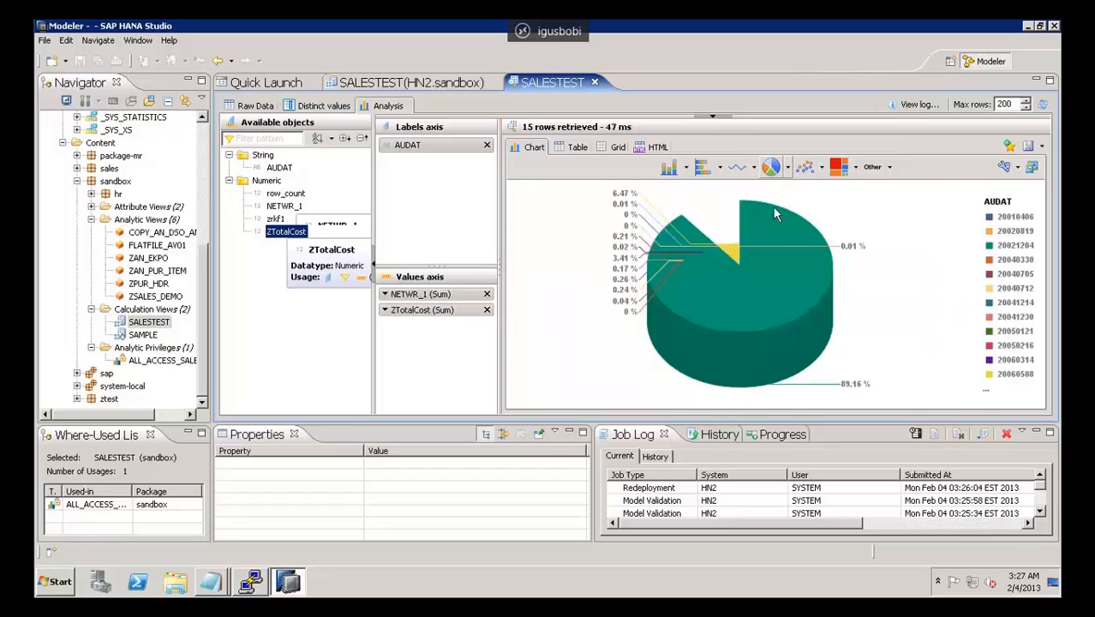
{"action": "left_click", "coordinate": [703, 169]}
{"action": "left_click", "coordinate": [667, 170]}
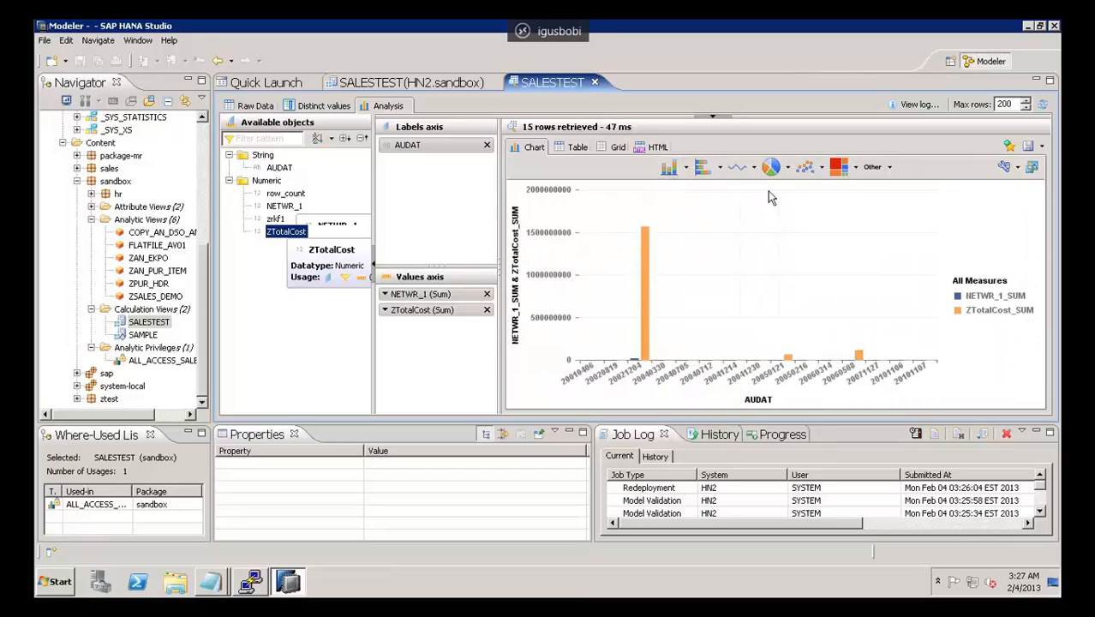
{"action": "left_click", "coordinate": [839, 167]}
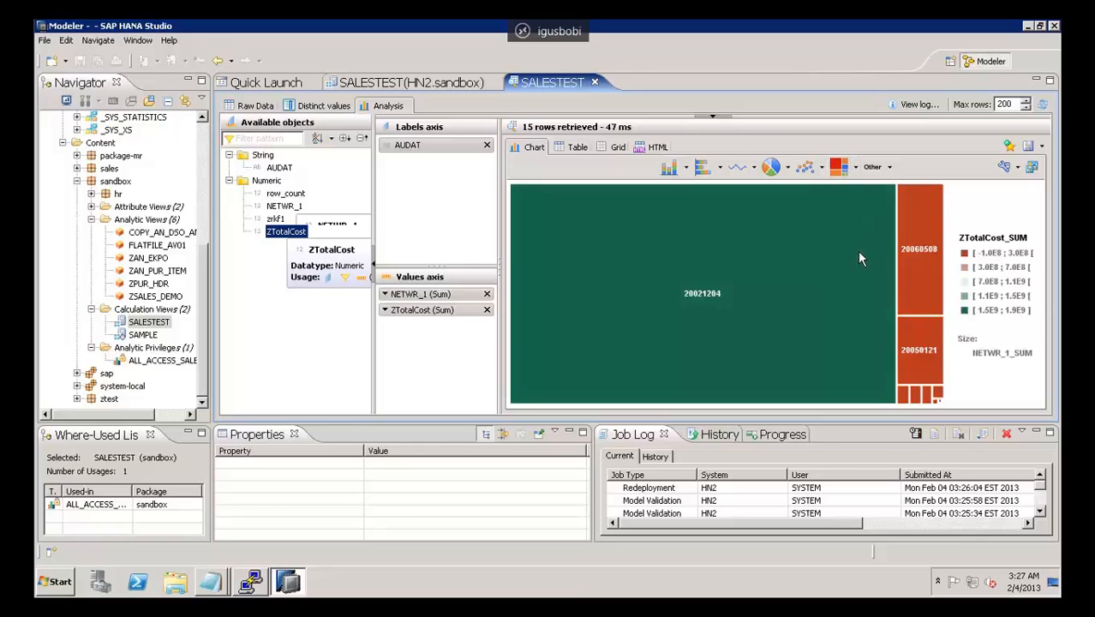
Step: View the analysis output as a grid and as HTML, and return to the chart output as a line chart
{"action": "left_click", "coordinate": [618, 151]}
{"action": "left_click", "coordinate": [658, 147]}
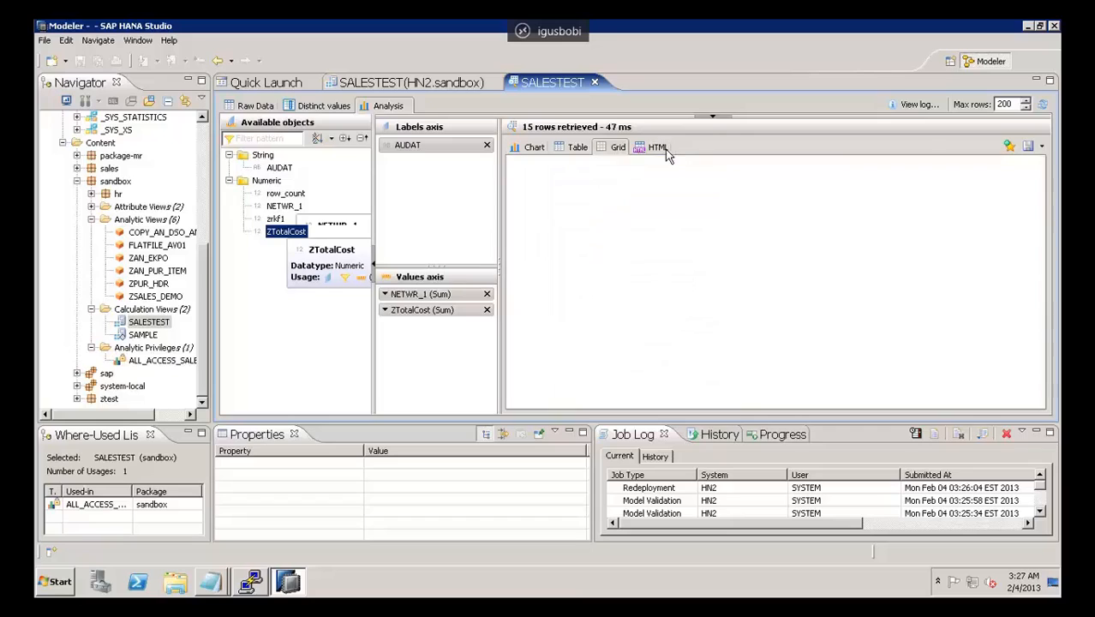
{"action": "left_click", "coordinate": [532, 149]}
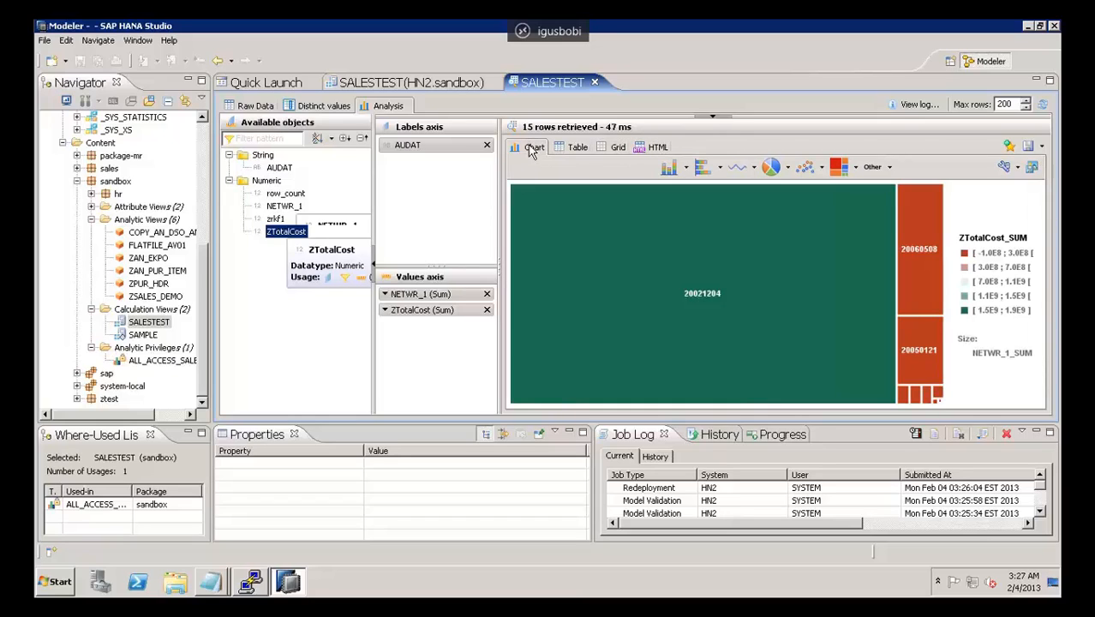
{"action": "left_click", "coordinate": [736, 168]}
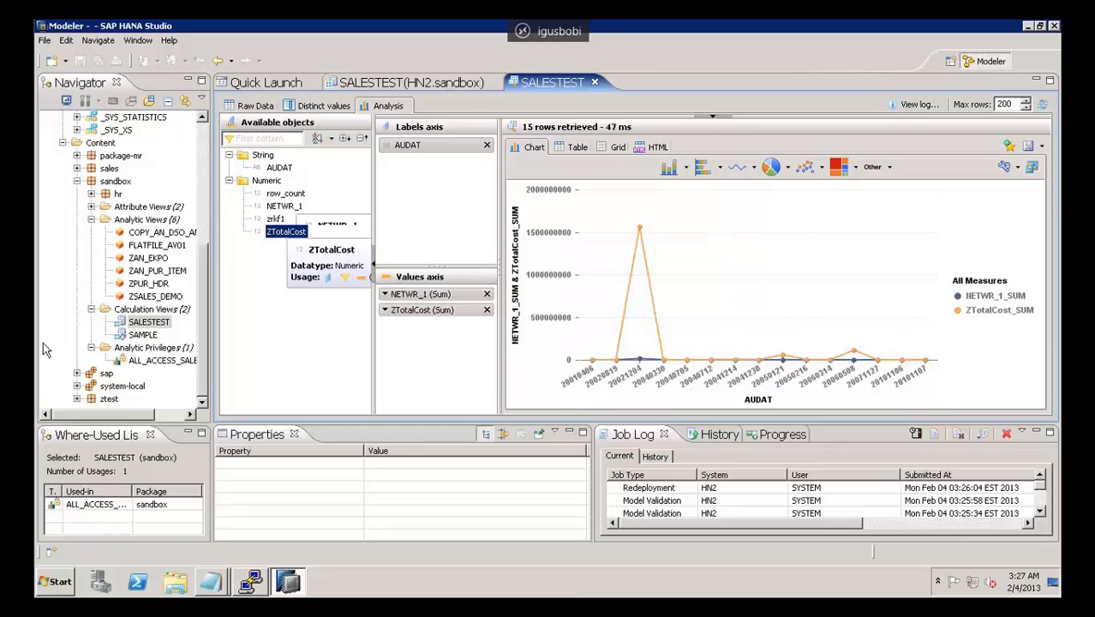
Step: Collapse the sandbox package's calculation and analytic views and open the ALL_ACCESS_SALES analytic privilege to examine its reference models
{"action": "left_click", "coordinate": [91, 310]}
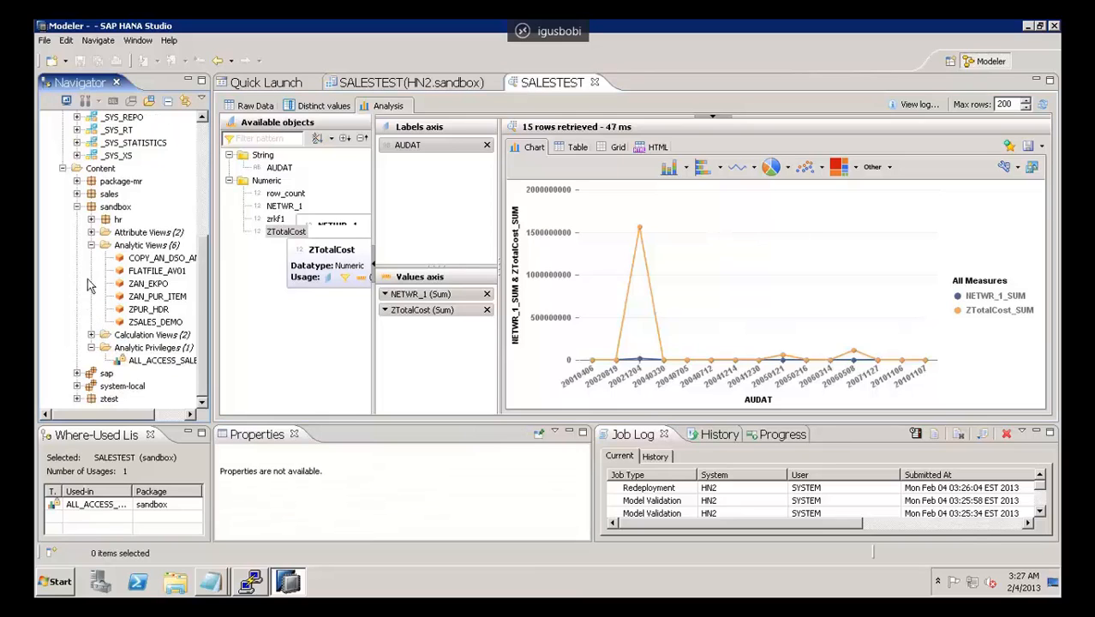
{"action": "left_click", "coordinate": [92, 246]}
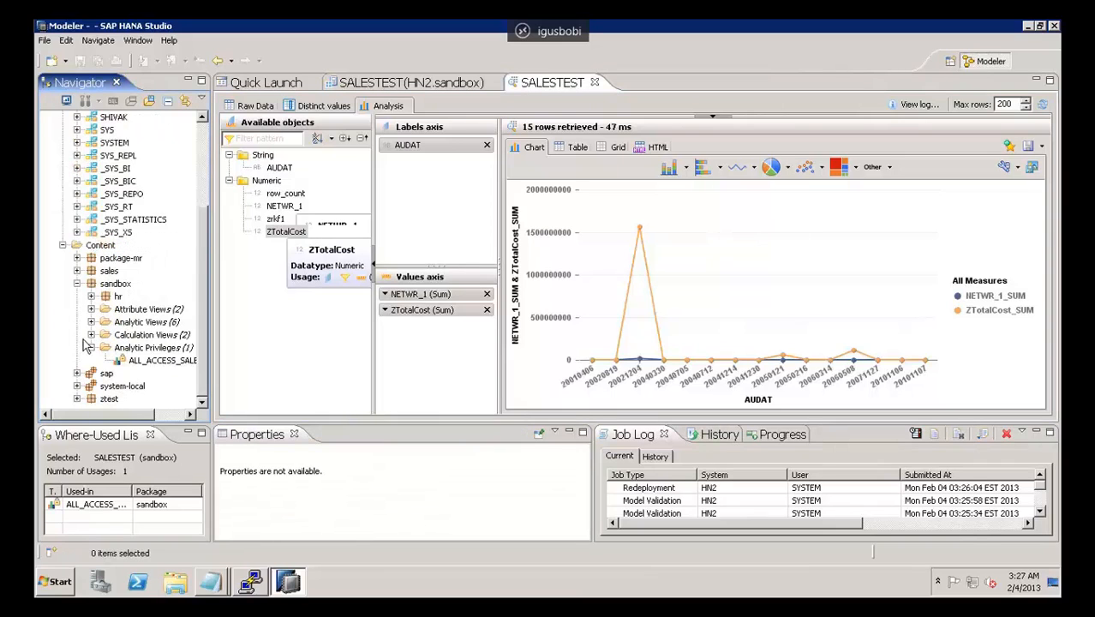
{"action": "left_click", "coordinate": [148, 363]}
{"action": "double_click", "coordinate": [148, 361]}
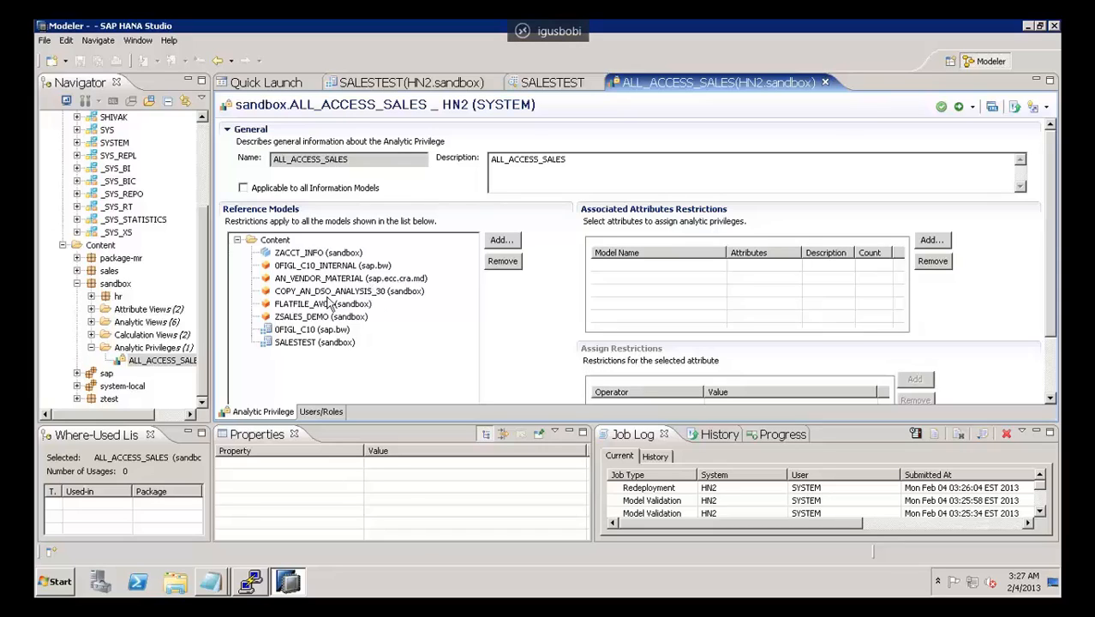
{"action": "left_click", "coordinate": [302, 267]}
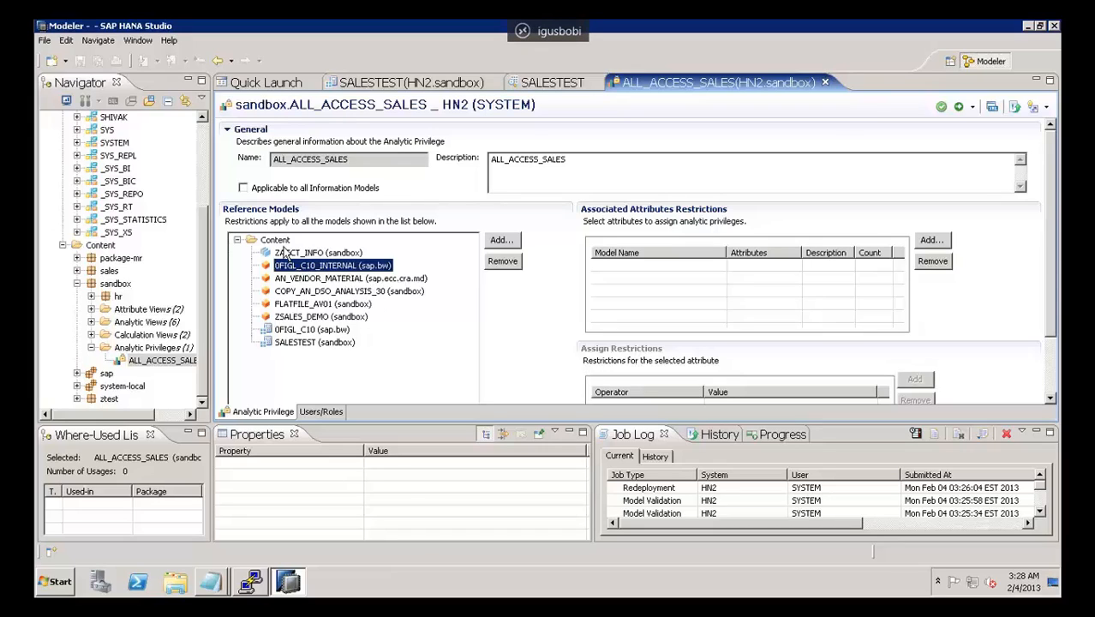
Step: Start a new analytic privilege in the sandbox package with name and description SAMPLE1, and proceed to the information model selection
{"action": "left_click", "coordinate": [157, 349]}
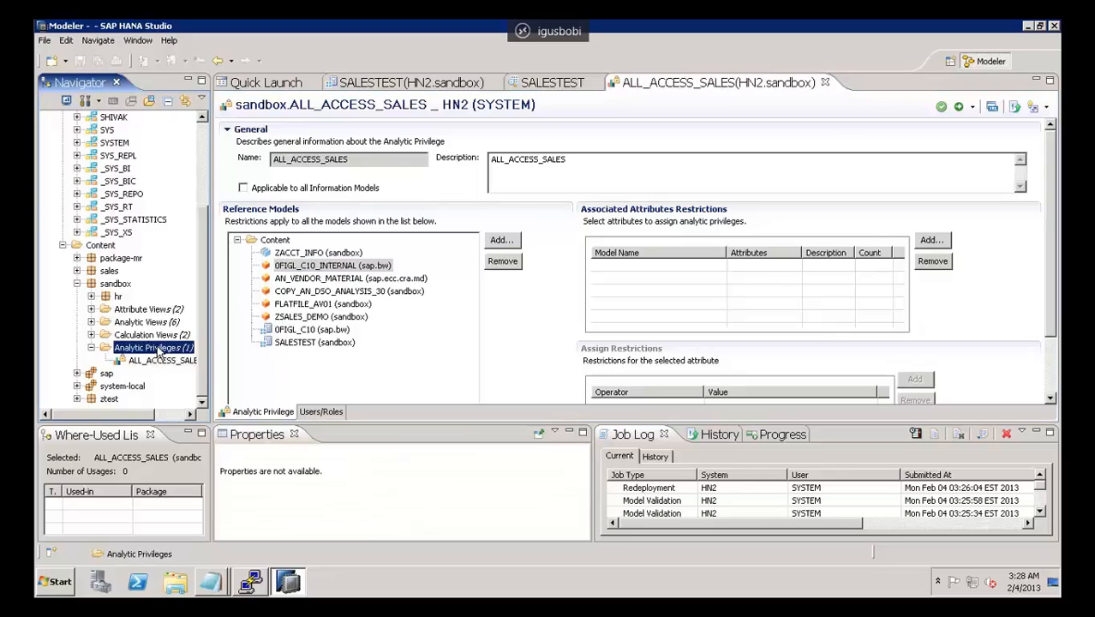
{"action": "right_click", "coordinate": [158, 349]}
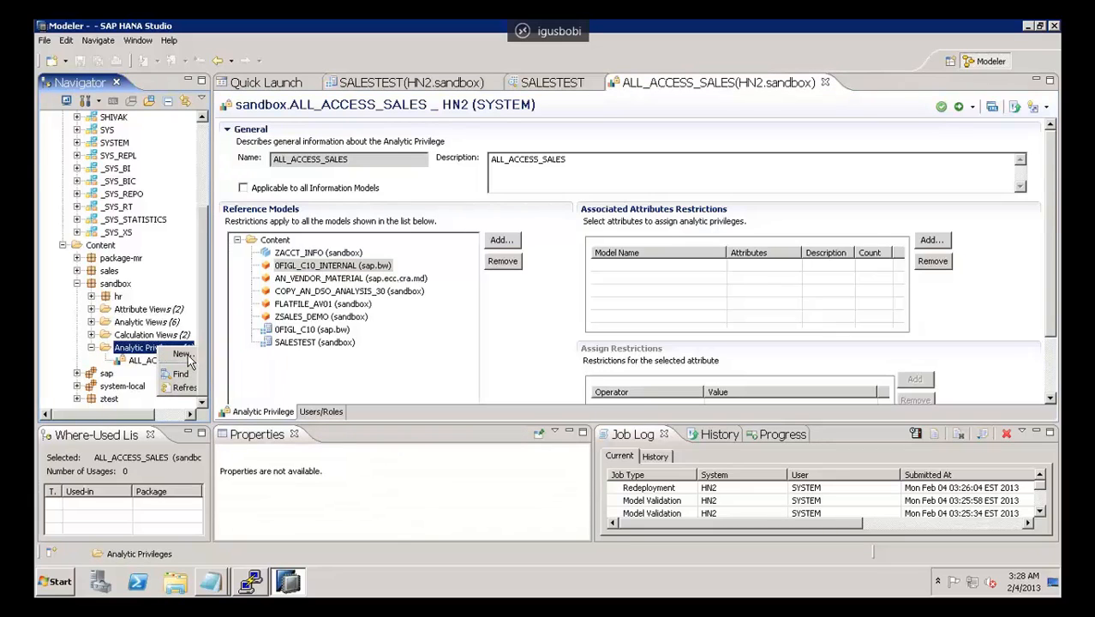
{"action": "left_click", "coordinate": [186, 355]}
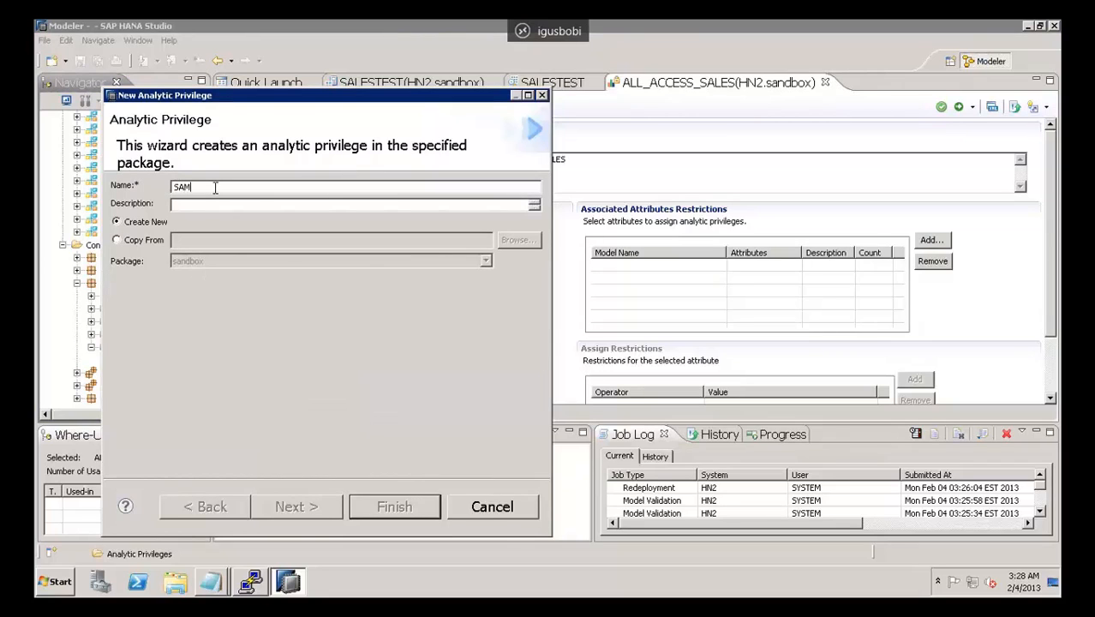
{"action": "type", "text": "SAMPLE"}
{"action": "left_click", "coordinate": [210, 206]}
{"action": "left_click", "coordinate": [296, 508]}
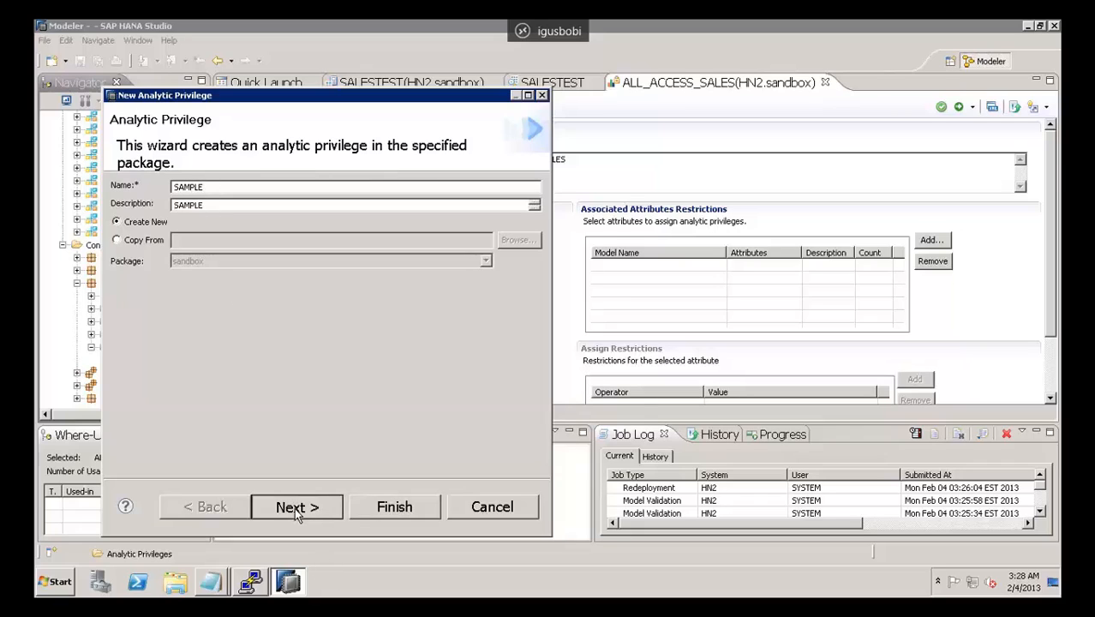
{"action": "left_click", "coordinate": [212, 187]}
{"action": "type", "text": "1"}
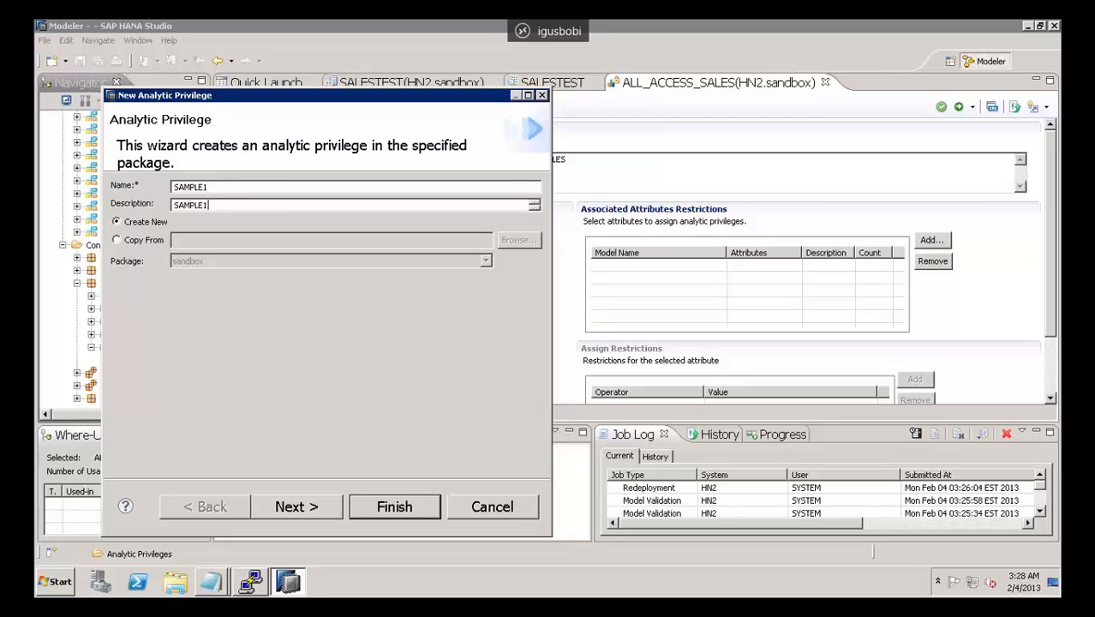
{"action": "left_click", "coordinate": [301, 507]}
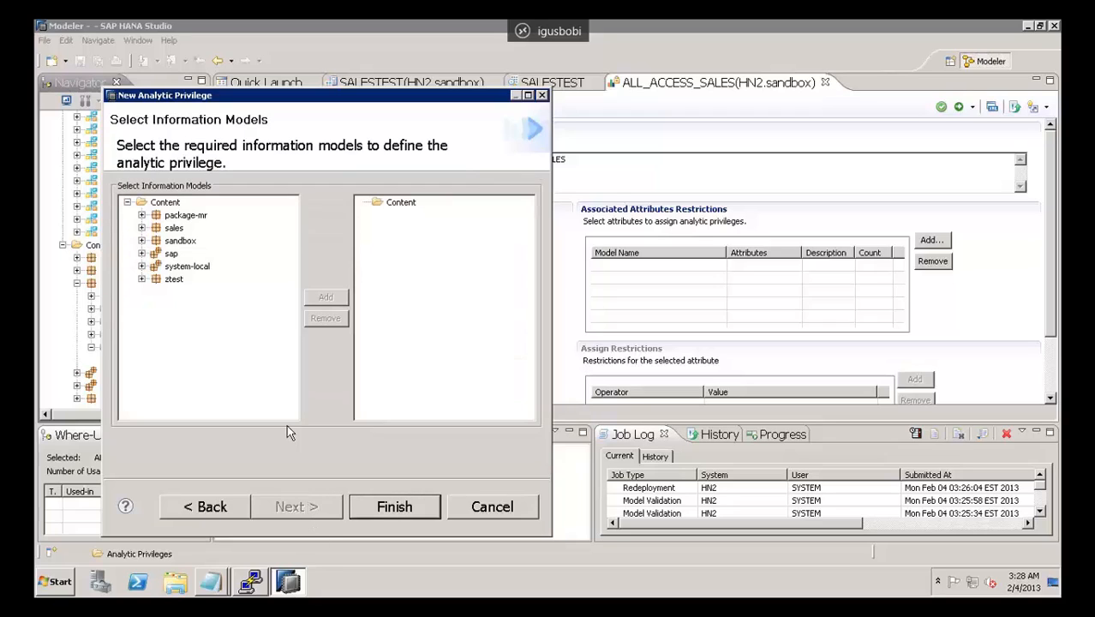
Step: Add the sandbox calculation view SALESTEST to the new analytic privilege and finish creating it
{"action": "left_click", "coordinate": [142, 241]}
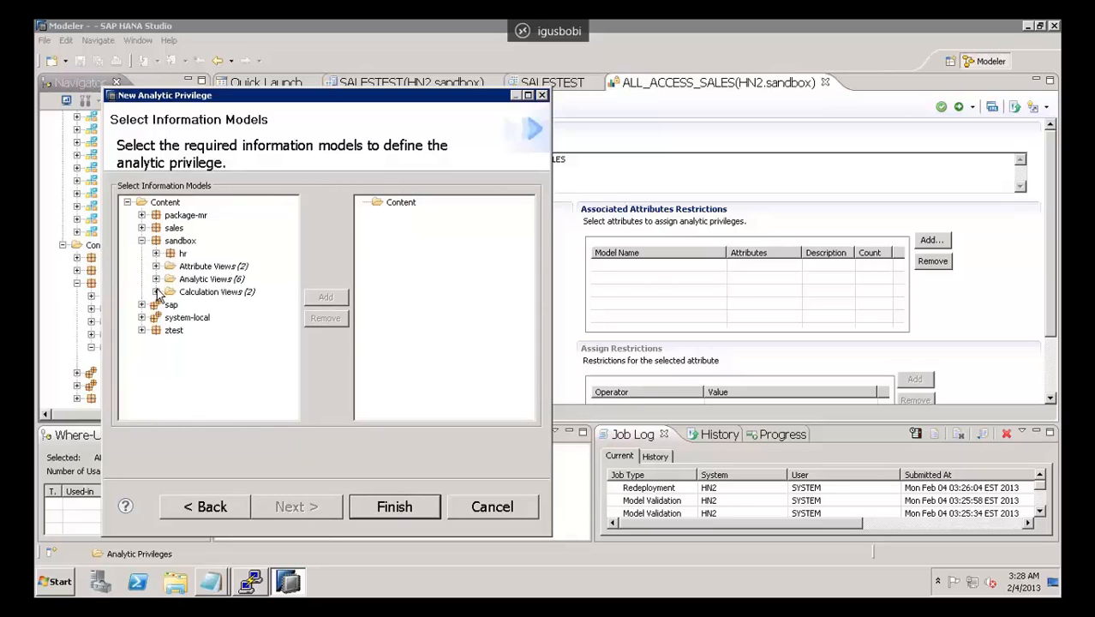
{"action": "left_click", "coordinate": [156, 291]}
{"action": "left_click", "coordinate": [200, 306]}
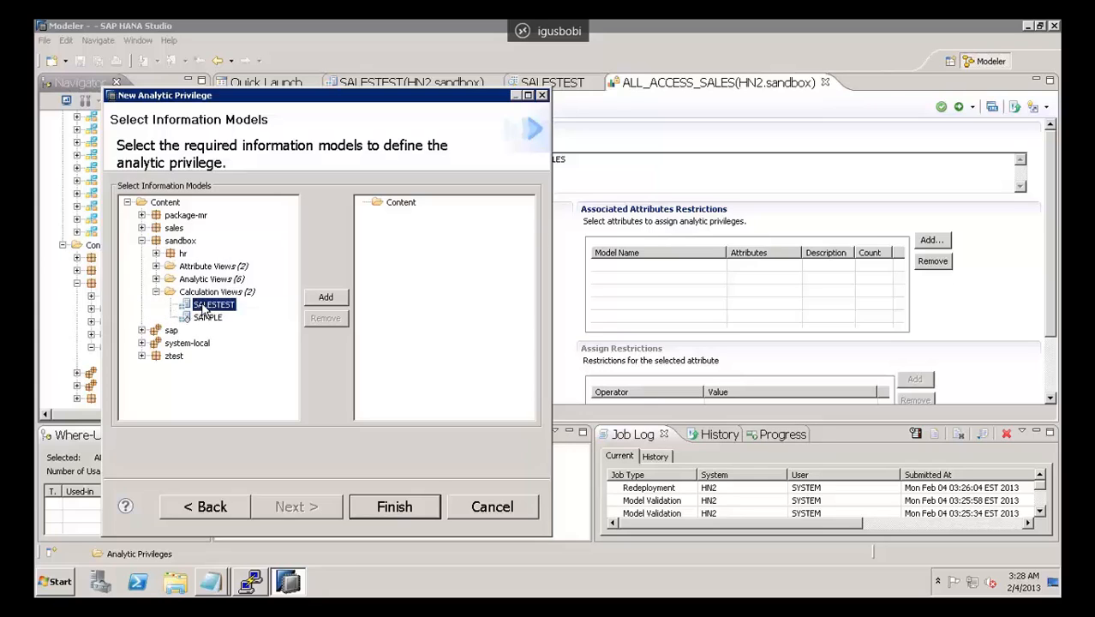
{"action": "left_click", "coordinate": [327, 299]}
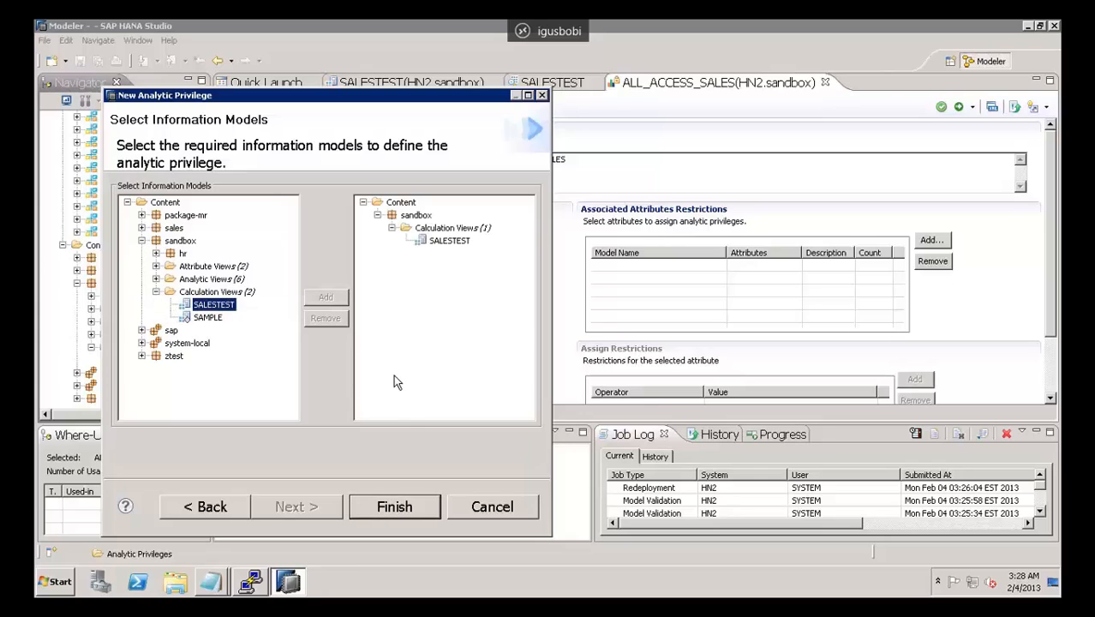
{"action": "left_click", "coordinate": [390, 507]}
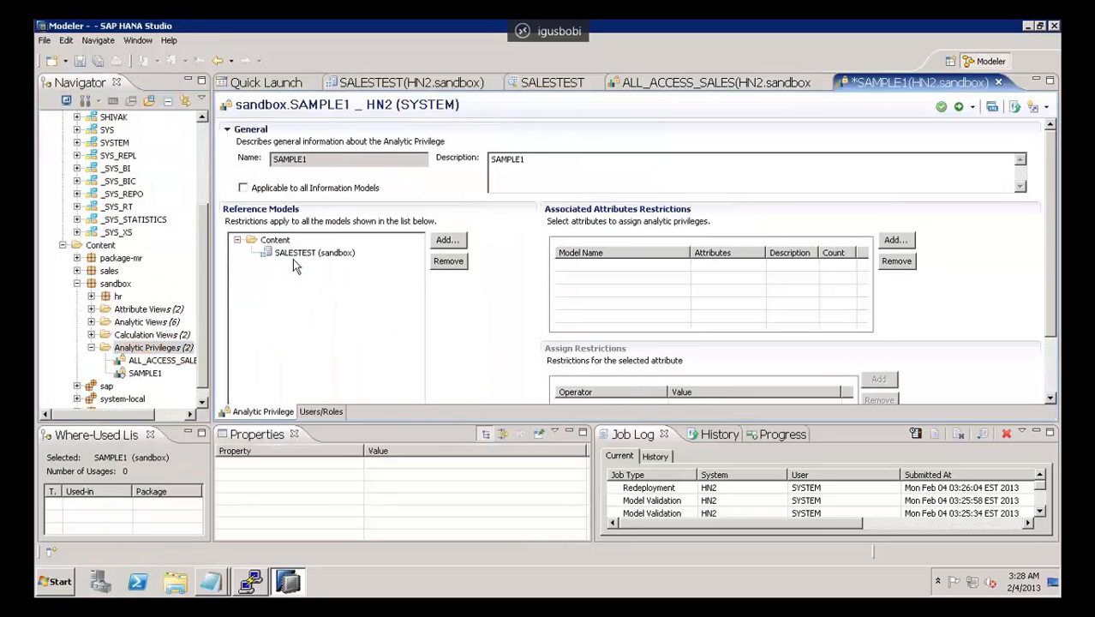
{"action": "left_click", "coordinate": [306, 254]}
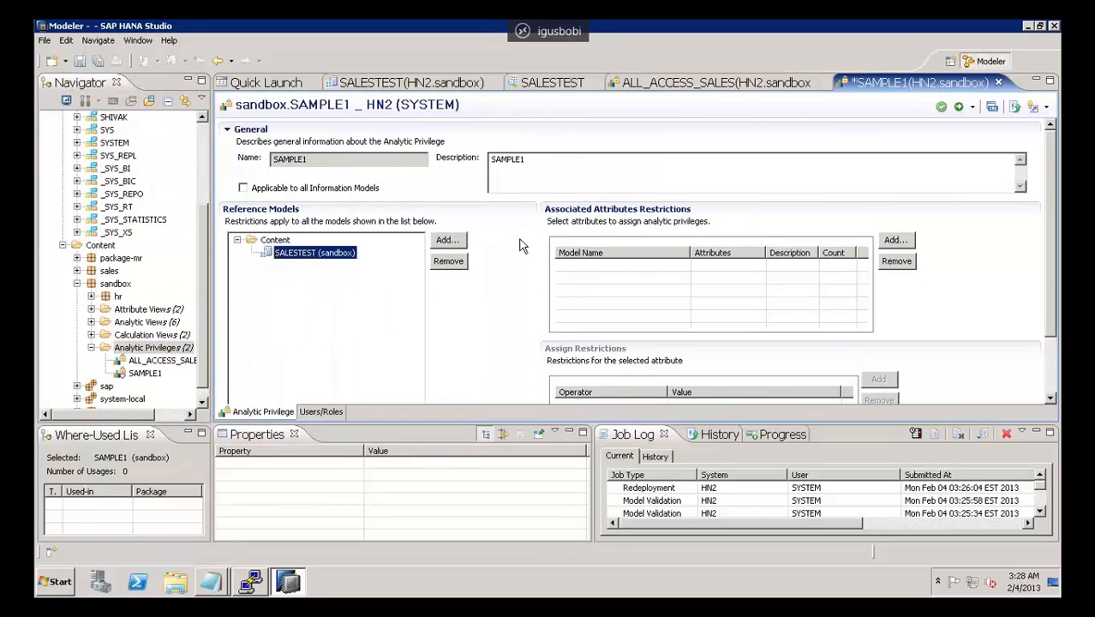
{"action": "left_click", "coordinate": [452, 243]}
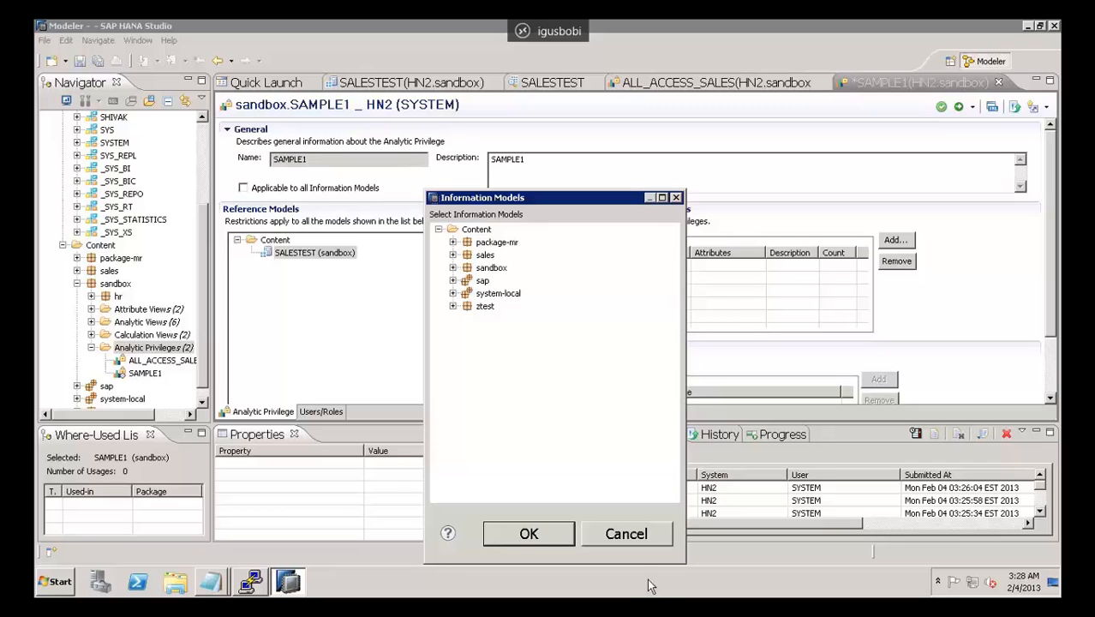
{"action": "left_click", "coordinate": [627, 534]}
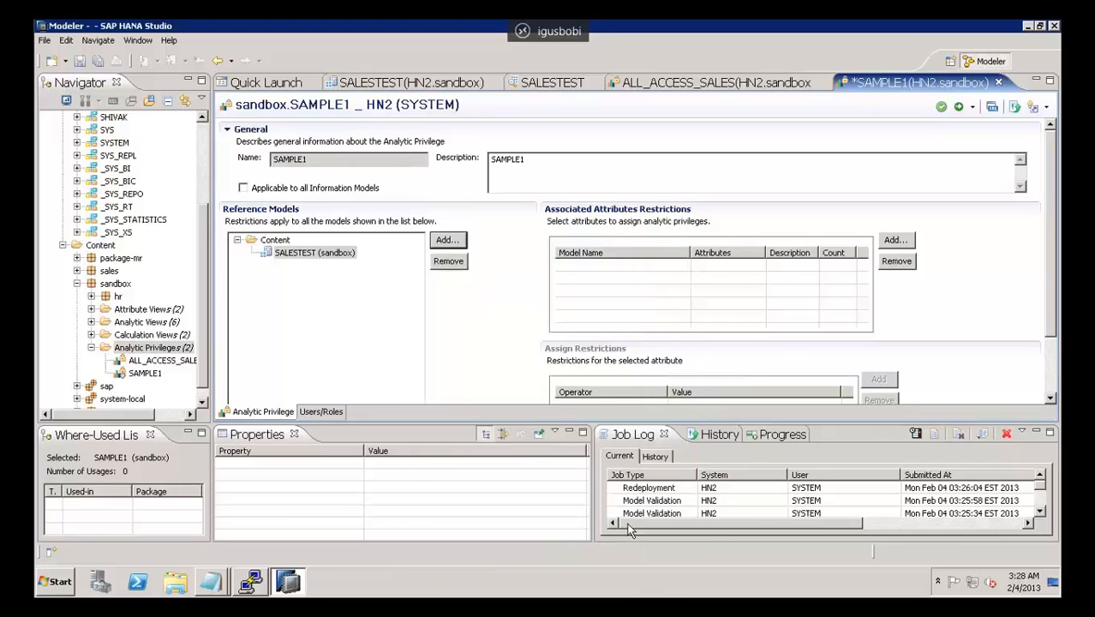
Step: Add the AUDAT attribute of SALESTEST to the associated attributes restrictions of the SAMPLE1 analytic privilege
{"action": "left_click", "coordinate": [287, 256]}
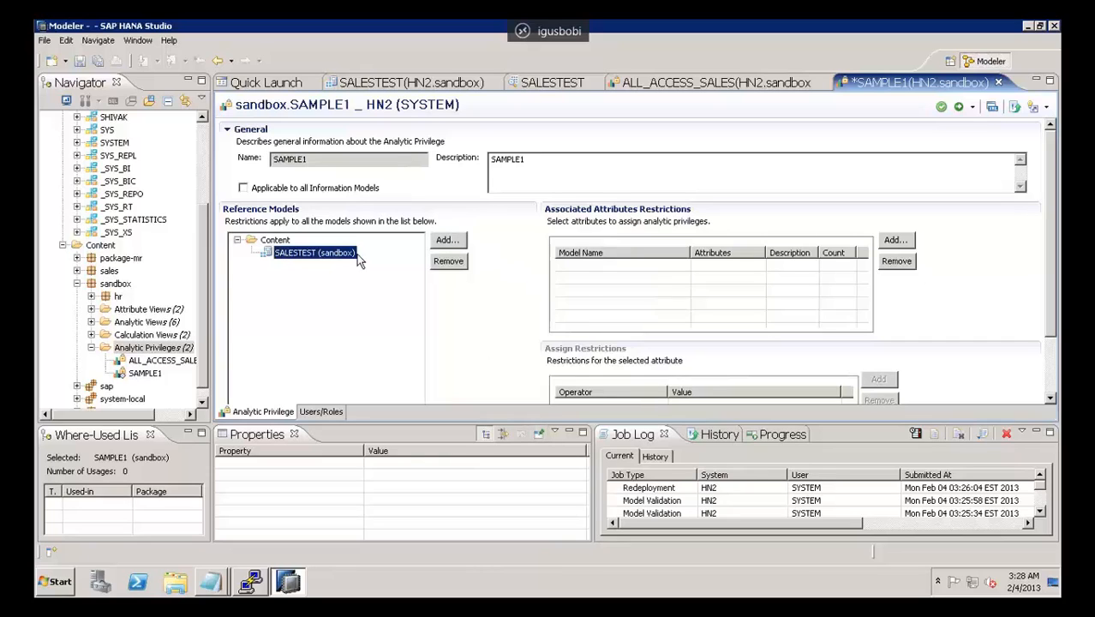
{"action": "left_click", "coordinate": [894, 241]}
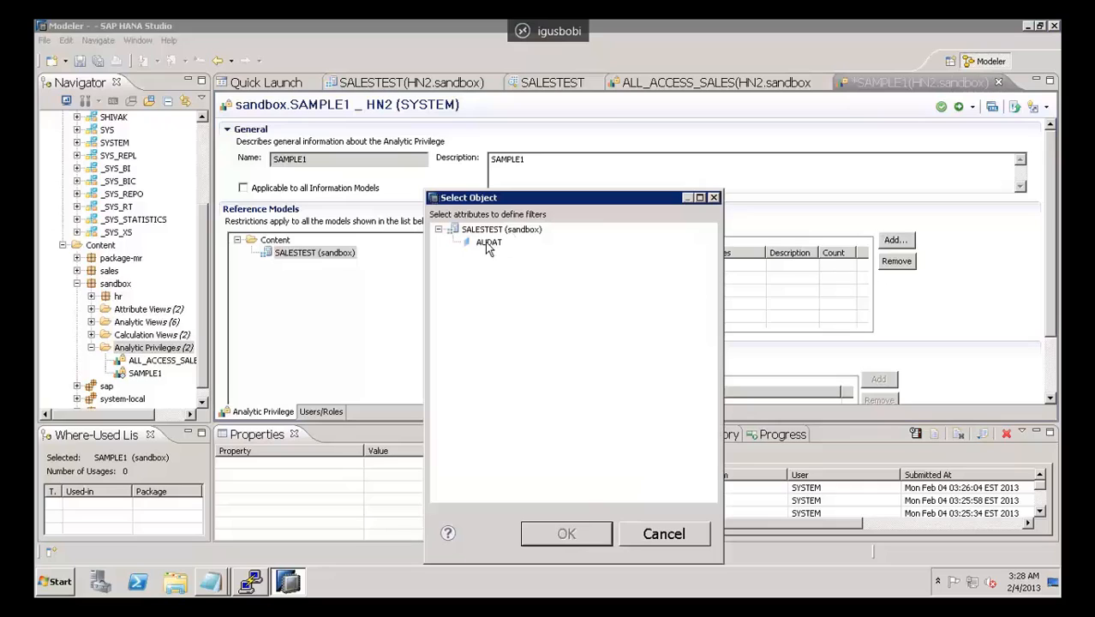
{"action": "left_click", "coordinate": [489, 244]}
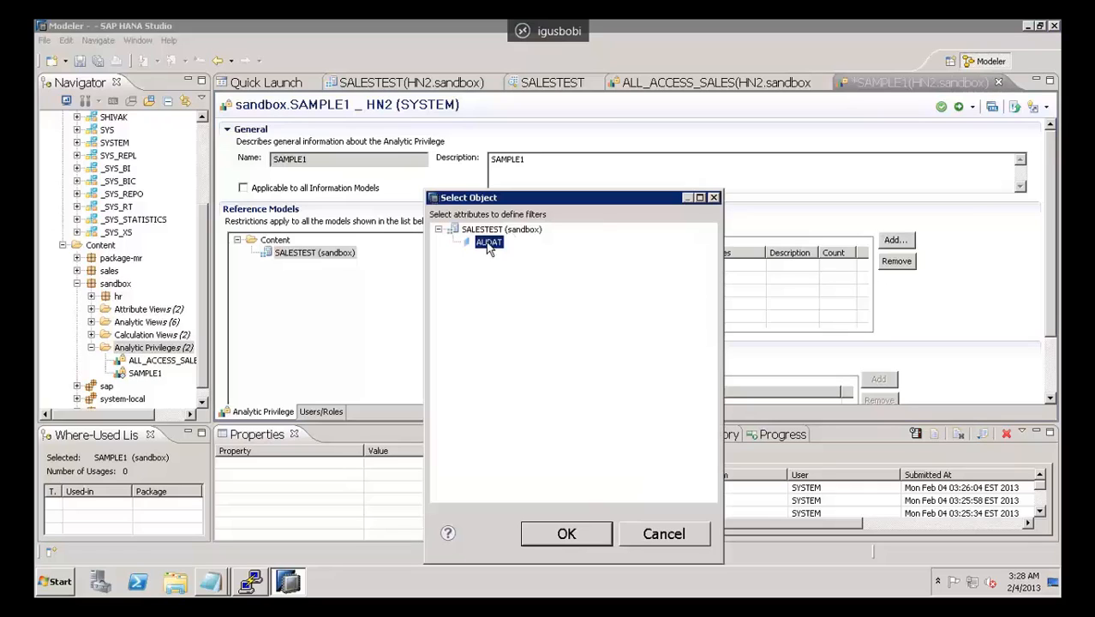
{"action": "left_click", "coordinate": [547, 538]}
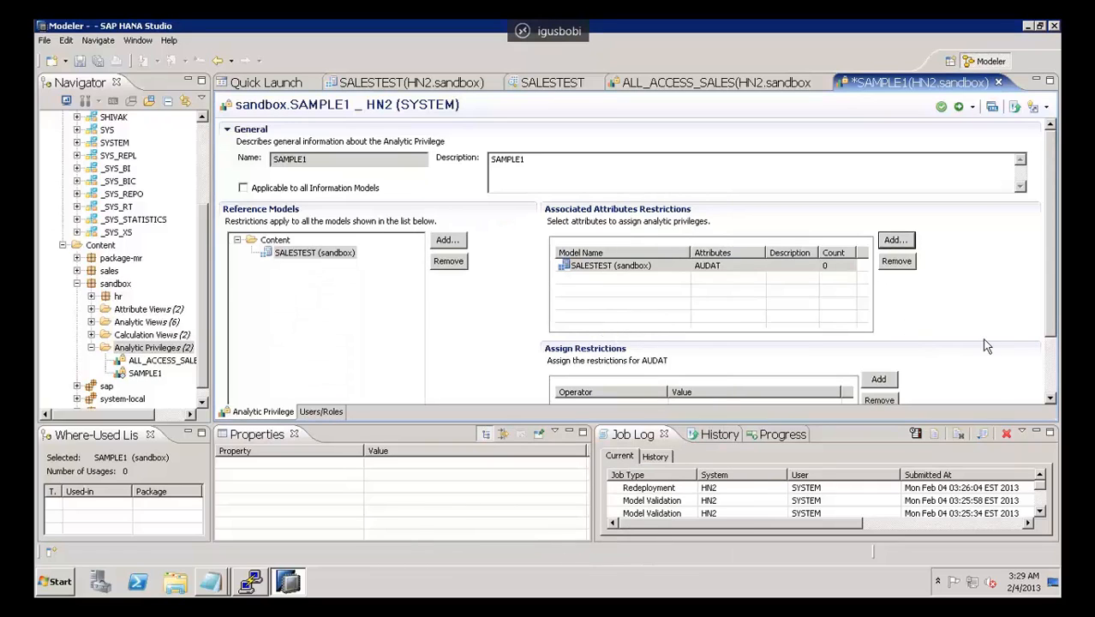
Step: Add an Equal restriction for the AUDAT attribute and look at its value help without choosing a value
{"action": "left_click_drag", "start_coordinate": [1050, 296], "coordinate": [1054, 396]}
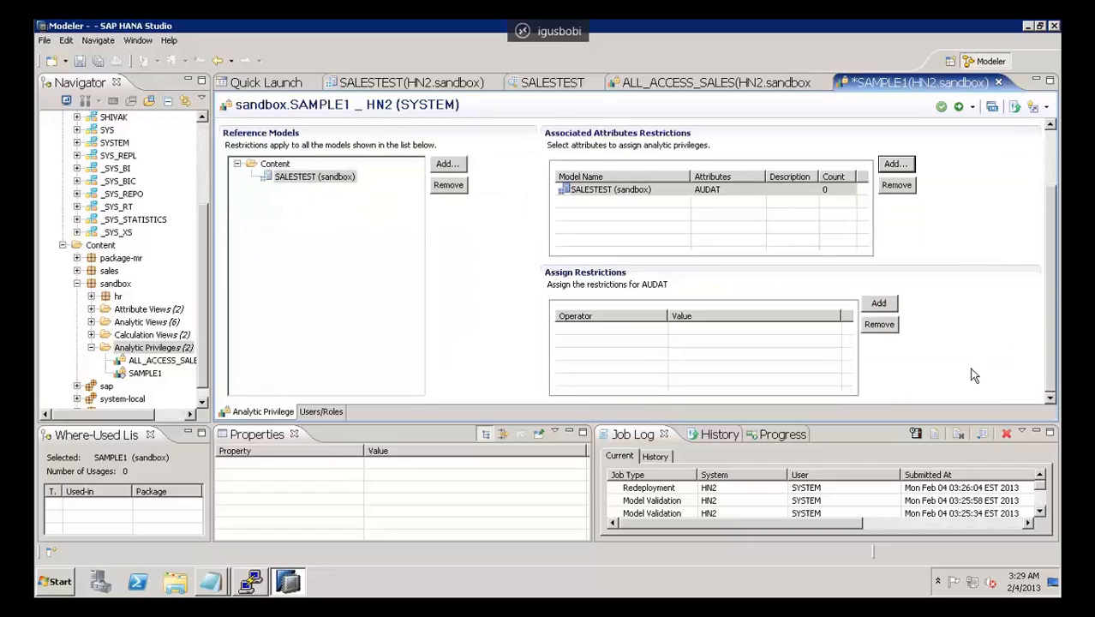
{"action": "left_click", "coordinate": [878, 303]}
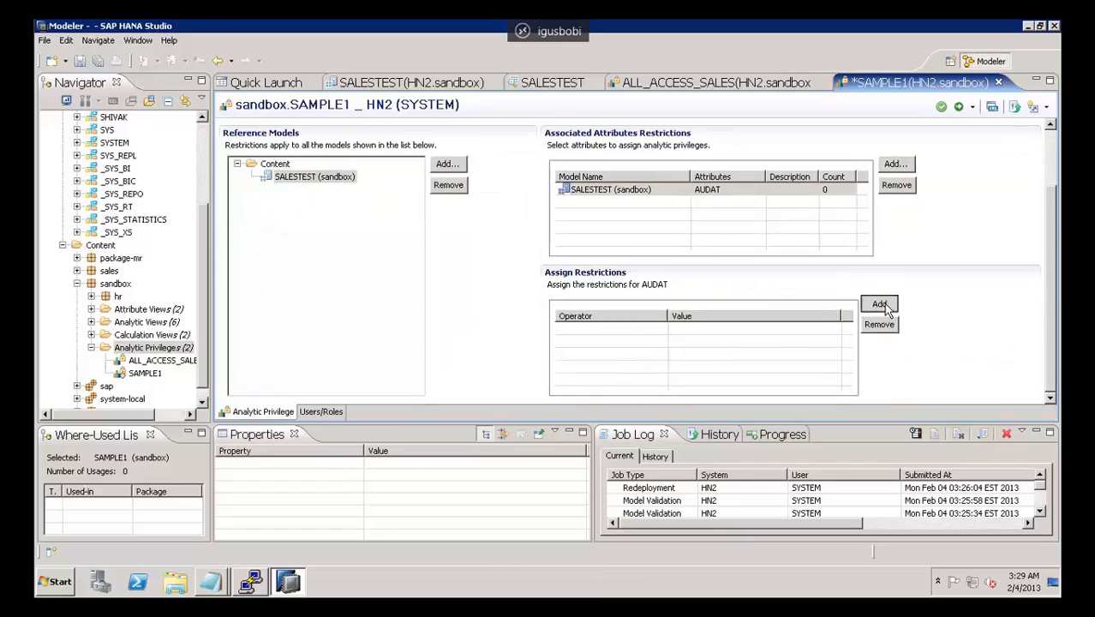
{"action": "left_click", "coordinate": [688, 330]}
{"action": "left_click", "coordinate": [829, 329]}
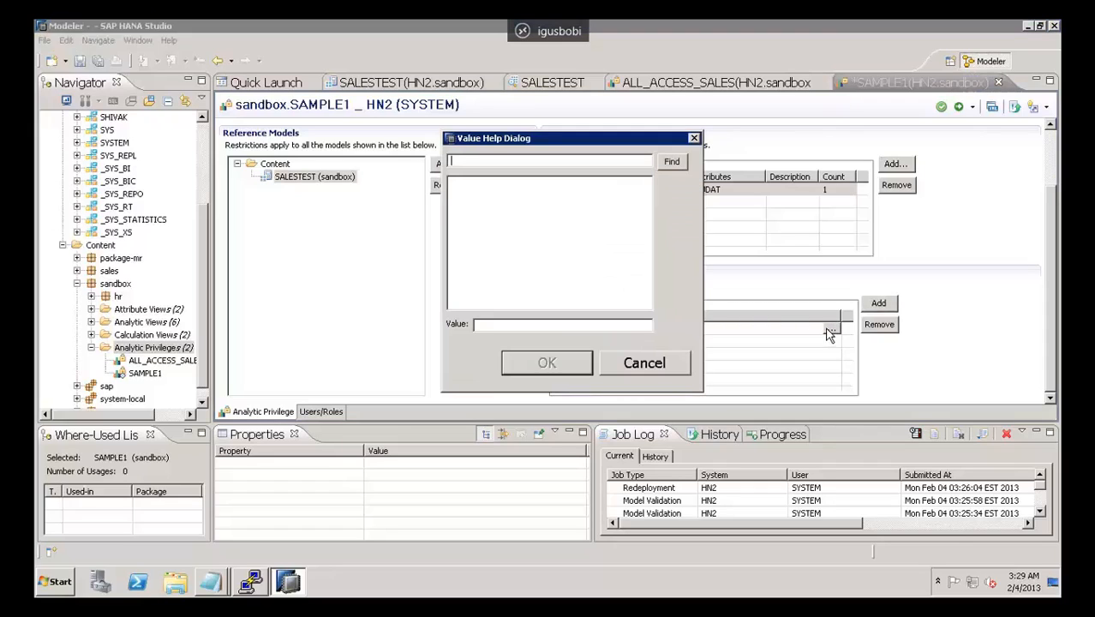
{"action": "left_click", "coordinate": [643, 365]}
Step: Examine the operators available for the AUDAT restriction, keeping Equal selected
{"action": "left_click", "coordinate": [576, 329]}
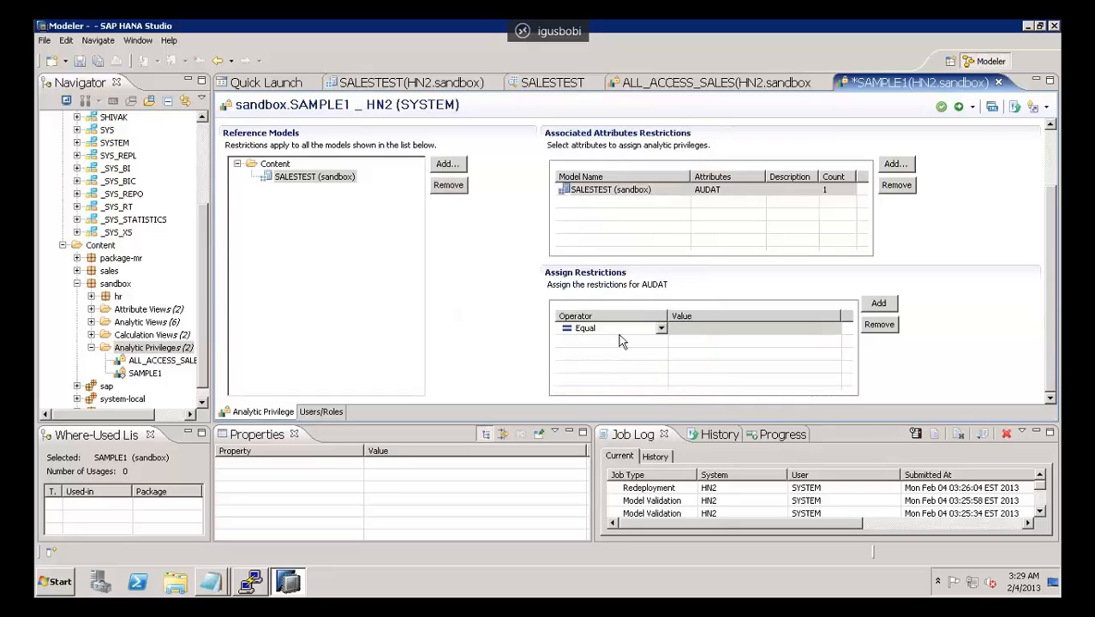
{"action": "left_click", "coordinate": [662, 329]}
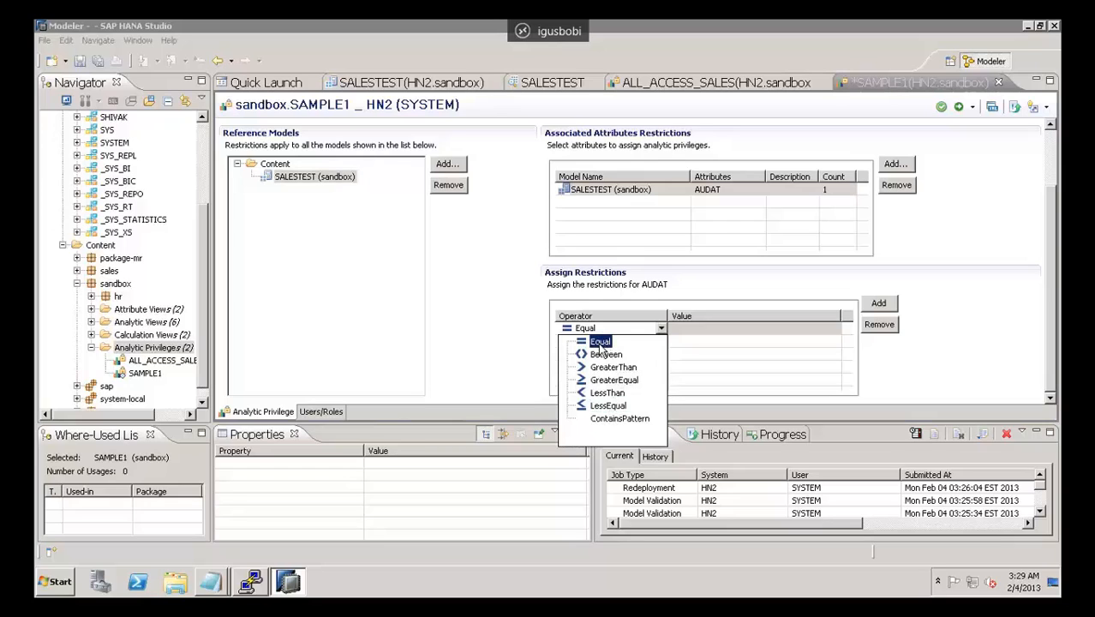
{"action": "left_click", "coordinate": [652, 273]}
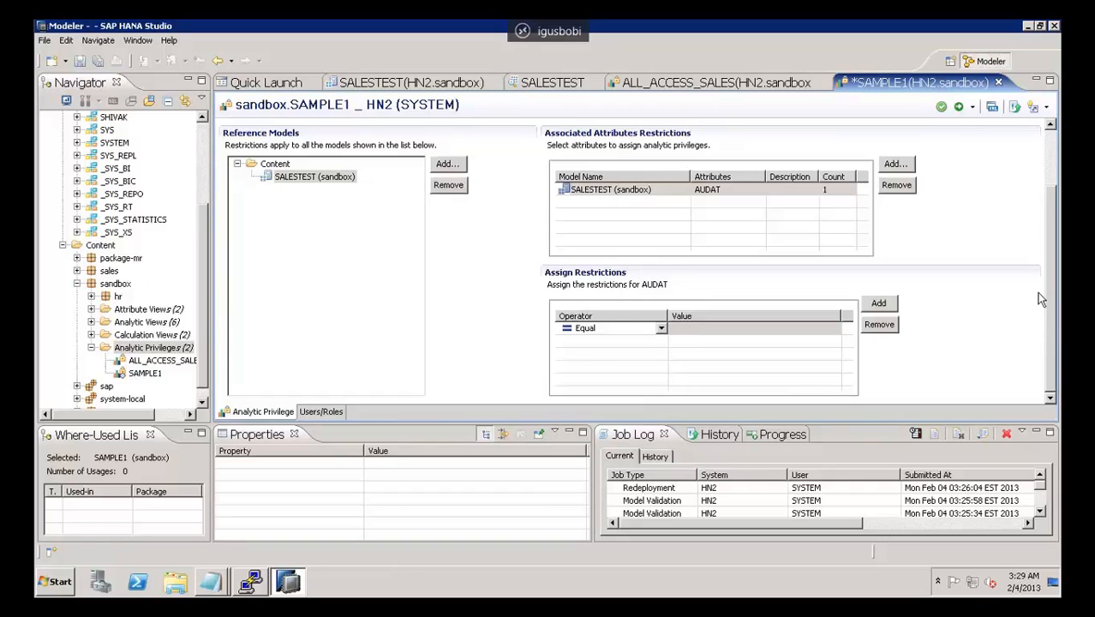
{"action": "left_click", "coordinate": [1054, 163]}
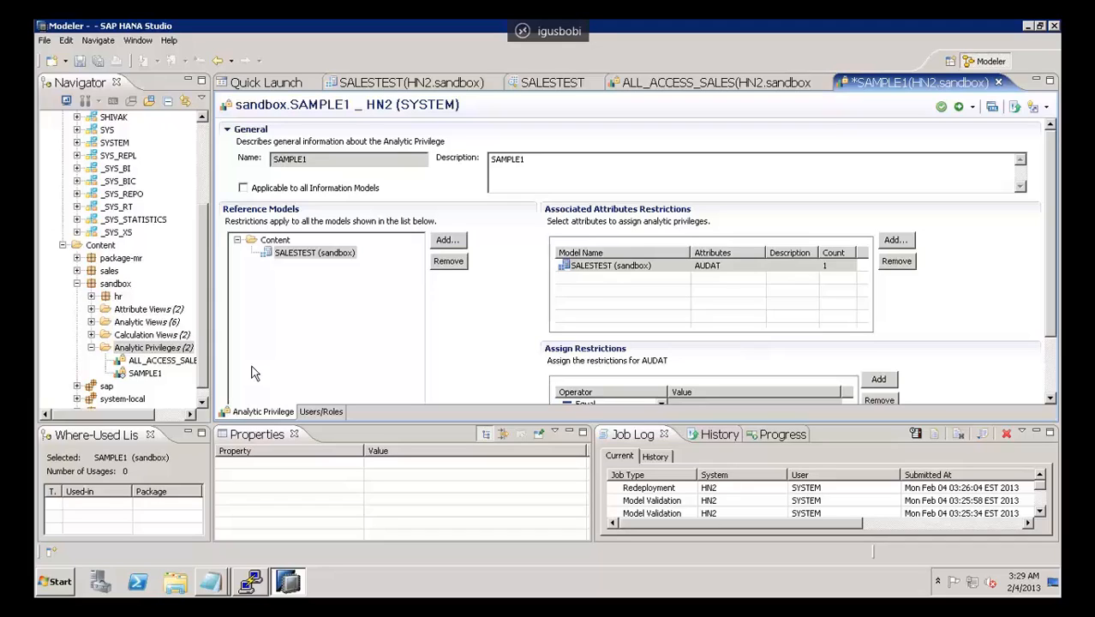
{"action": "left_click", "coordinate": [38, 590]}
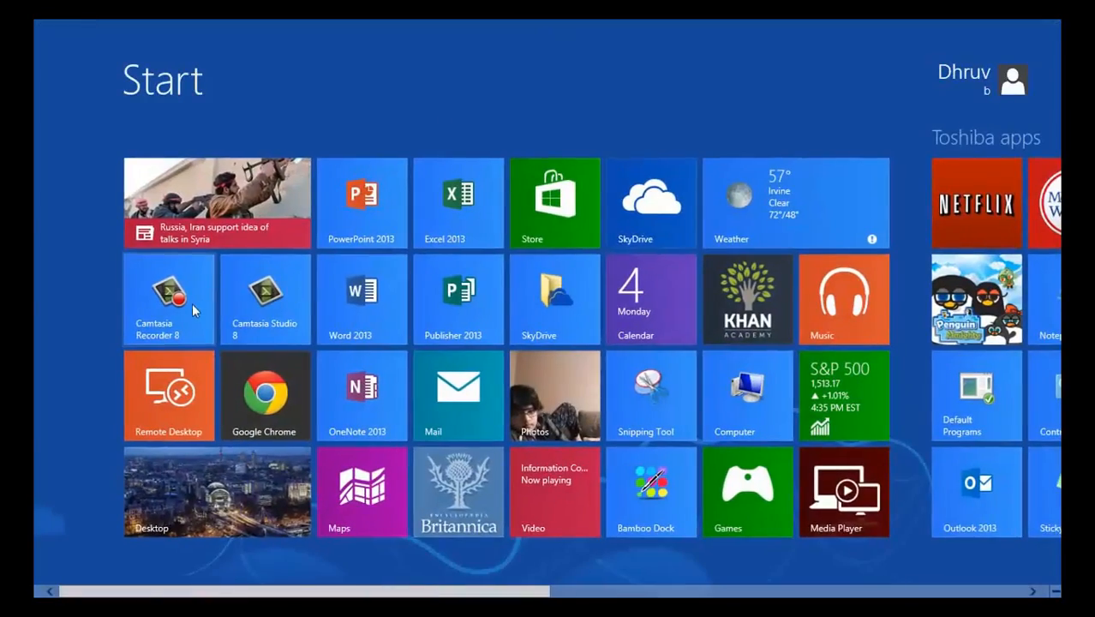
{"action": "left_click", "coordinate": [192, 303]}
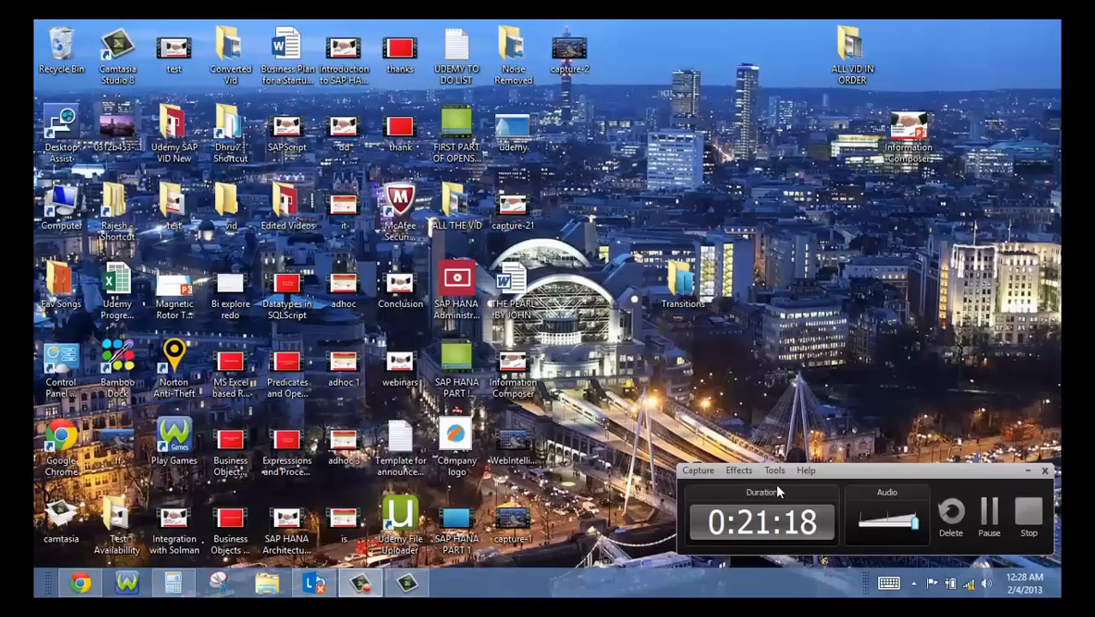
{"action": "left_click", "coordinate": [1030, 516]}
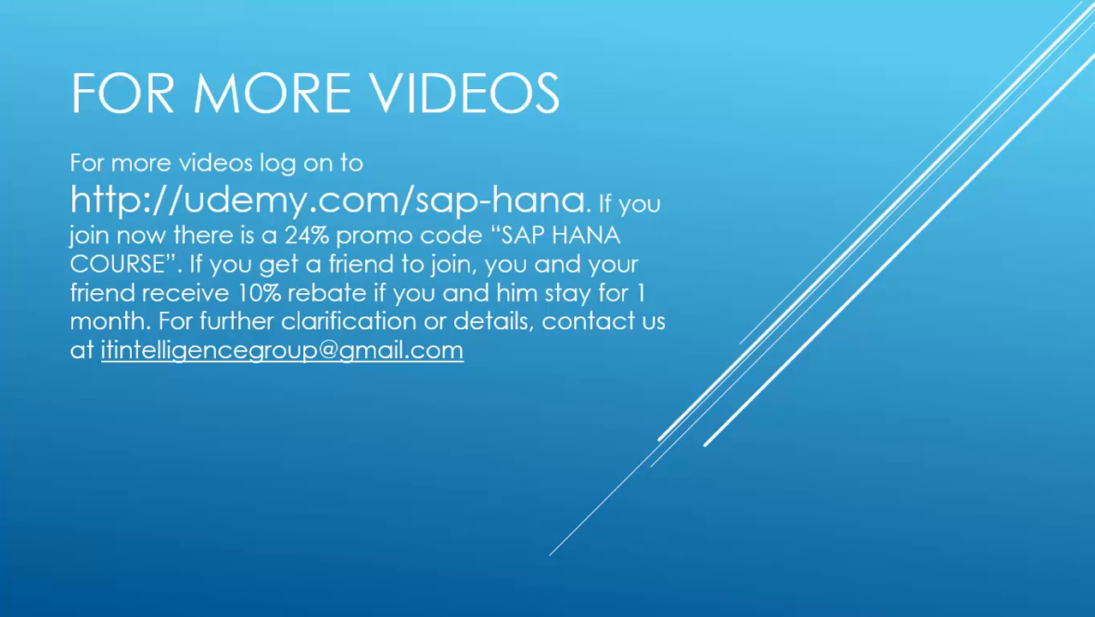